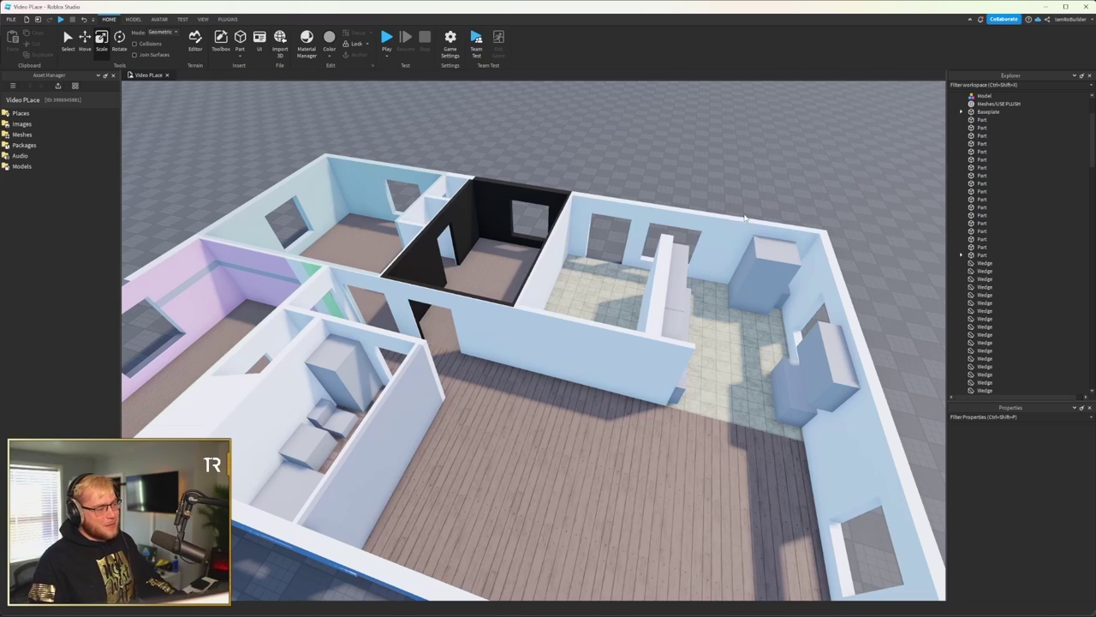
# Look over the house's kitchen layout, from the overall floor plan to the counter run and wall openings
pyautogui.moveTo(637, 236); pyautogui.dragTo(627, 224, button='right')
pyautogui.scroll(10, 626, 224)
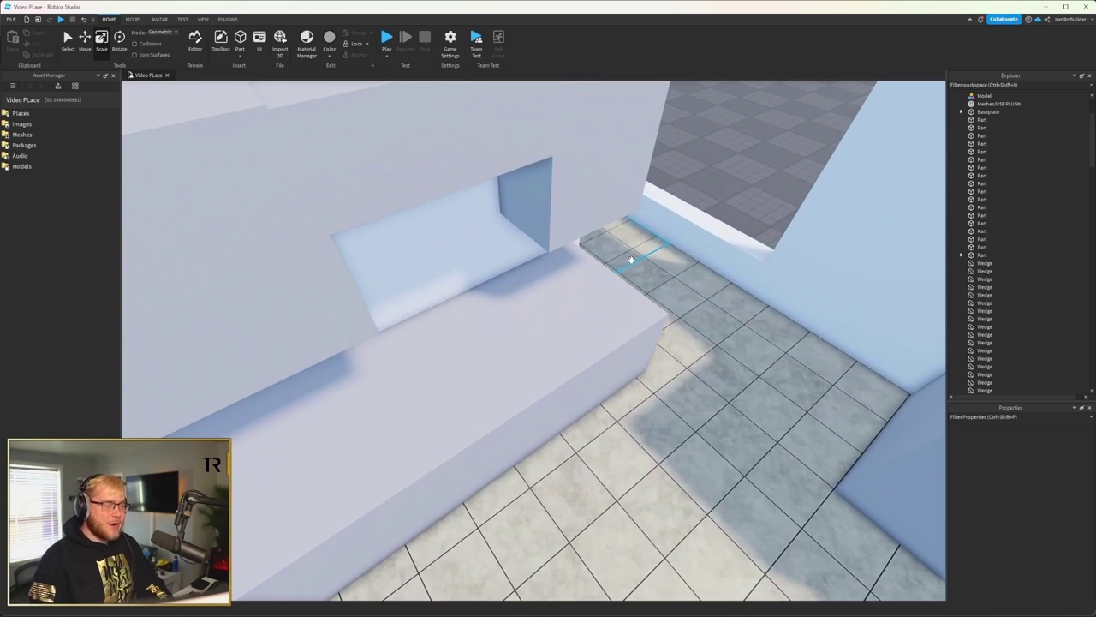
pyautogui.scroll(-10, 632, 258)
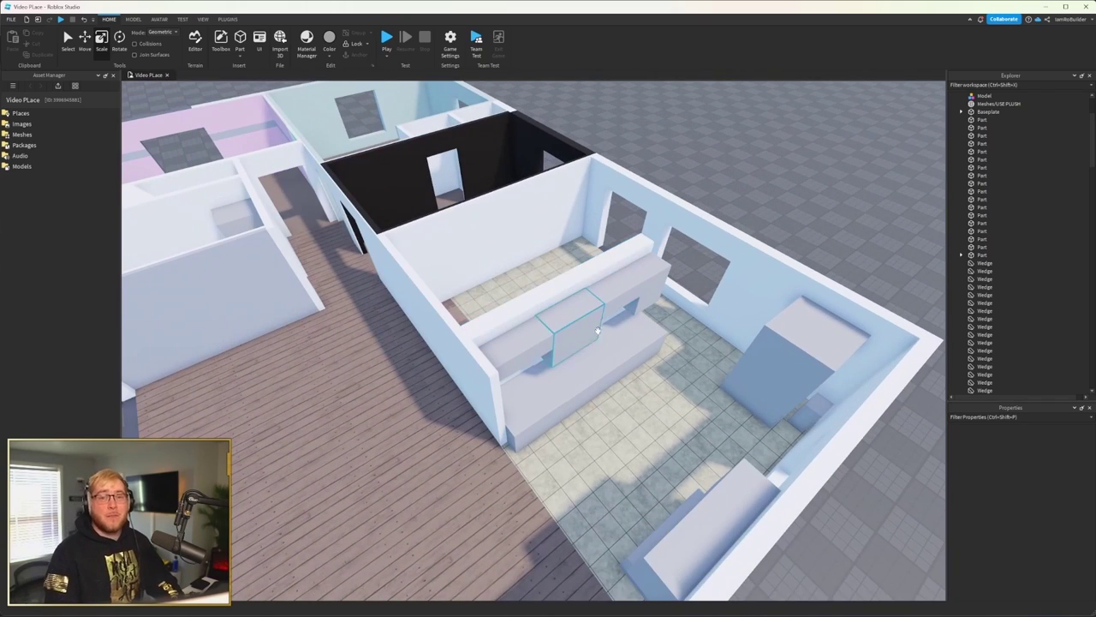
pyautogui.scroll(6, 590, 352)
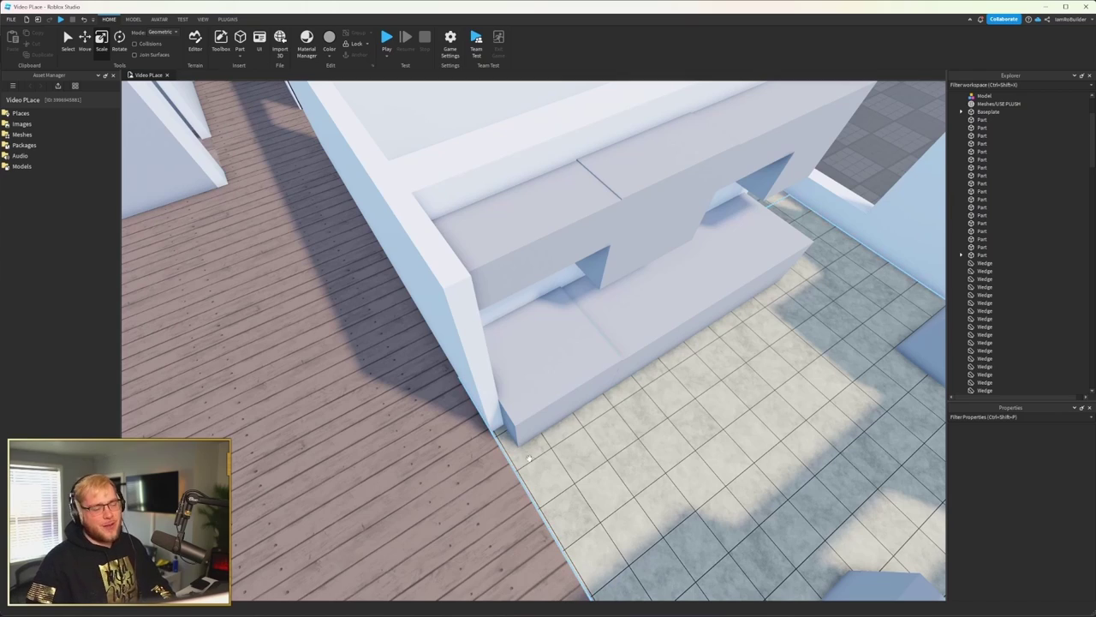
pyautogui.scroll(-8, 533, 451)
pyautogui.scroll(8, 553, 448)
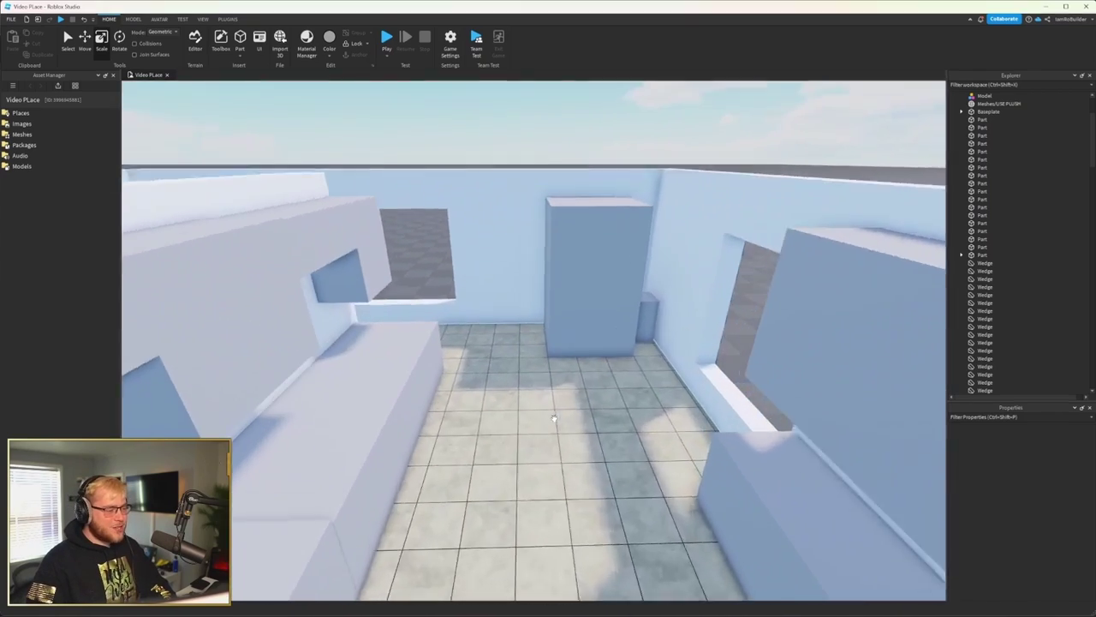
pyautogui.scroll(5, 553, 419)
# Examine the kitchen's placeholder blocks for the counters, wall cabinets, tall corner appliance and small block beside it
pyautogui.click(495, 366)
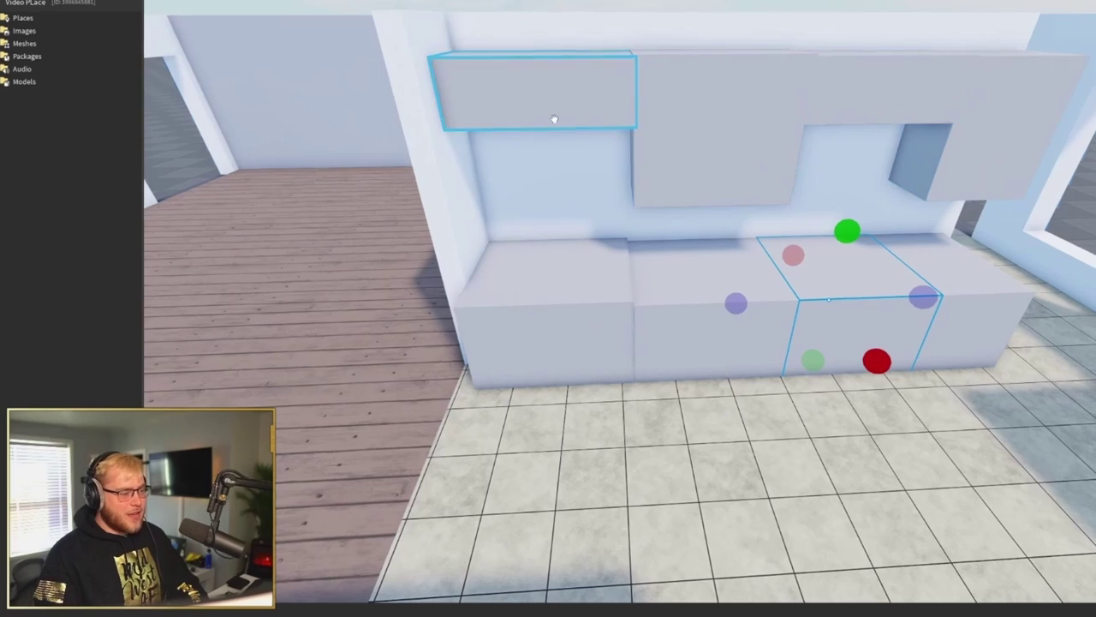
pyautogui.moveTo(553, 118); pyautogui.dragTo(705, 246, button='right')
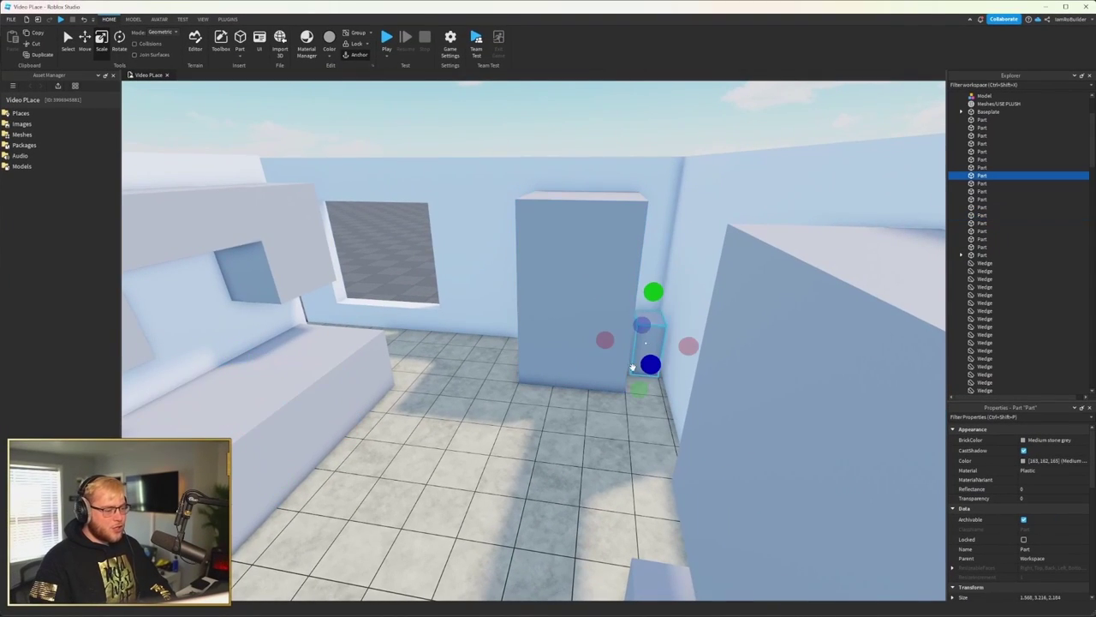
pyautogui.scroll(-5, 632, 366)
pyautogui.moveTo(632, 367); pyautogui.dragTo(711, 364, button='right')
pyautogui.click(699, 469)
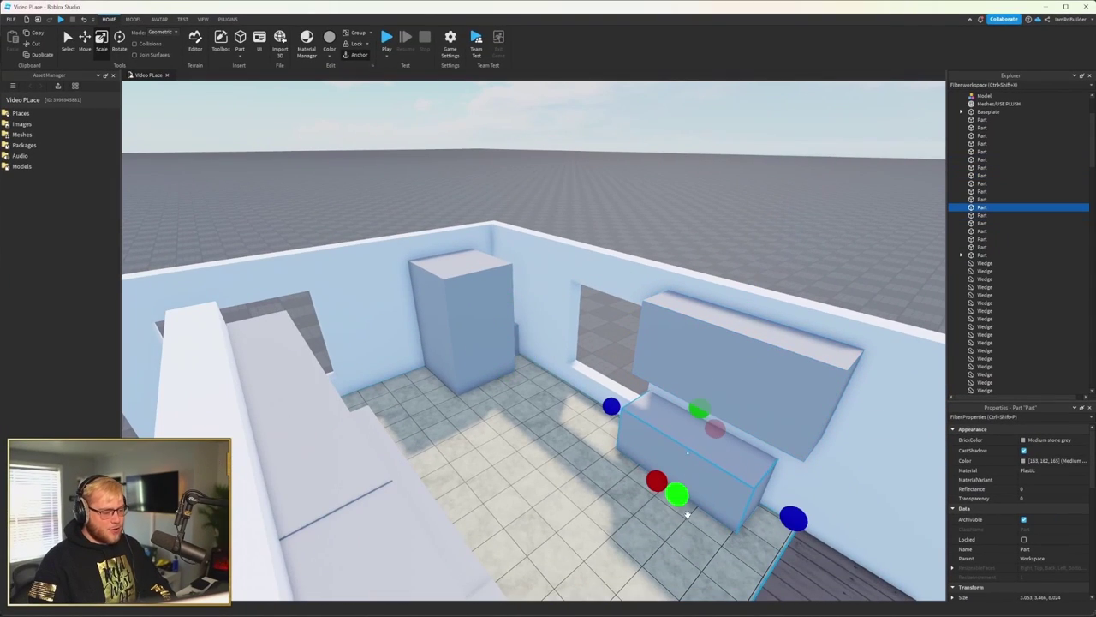
pyautogui.scroll(5, 683, 502)
pyautogui.moveTo(687, 513); pyautogui.dragTo(668, 479, button='right')
pyautogui.scroll(-3, 668, 479)
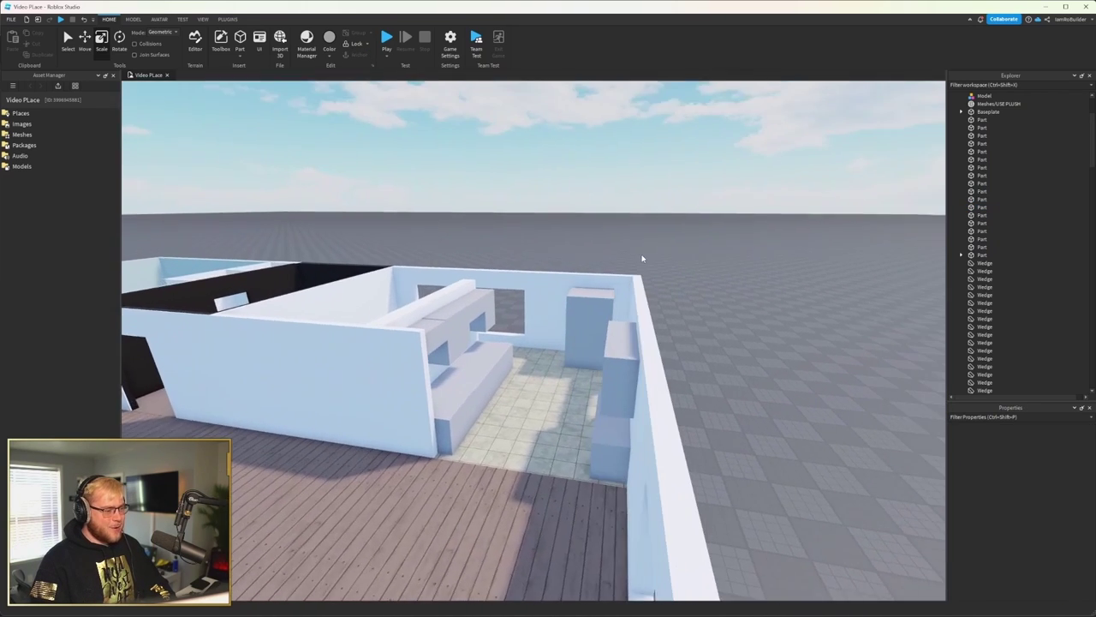
pyautogui.scroll(3, 641, 255)
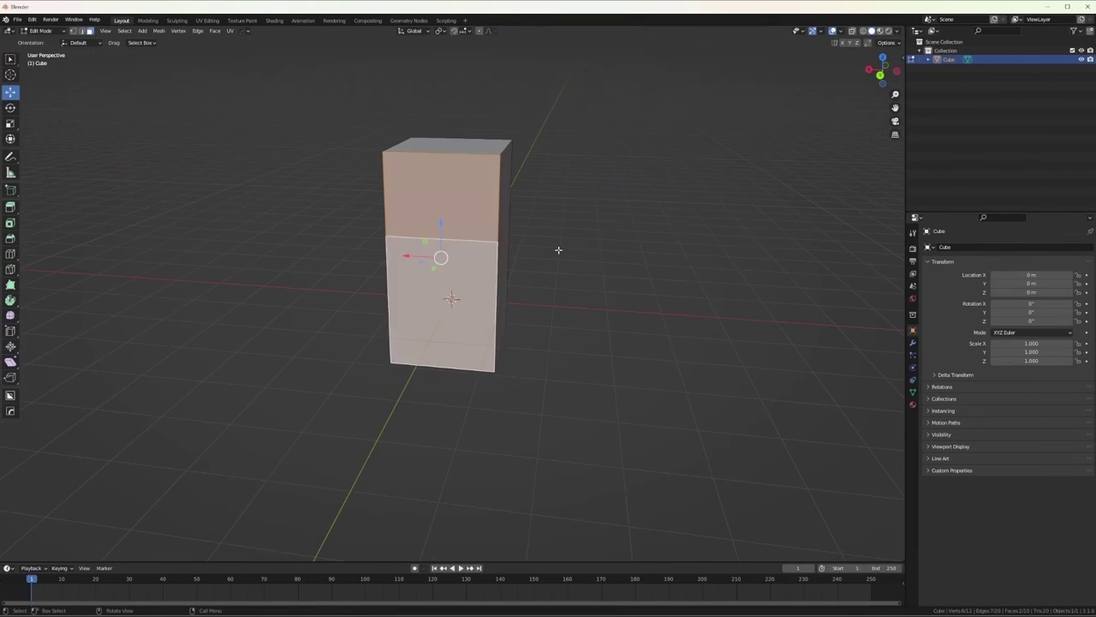
# In Blender, inset the two stacked front faces of the tall box and scale them into separate fridge door panels
pyautogui.moveTo(593, 244); pyautogui.dragTo(514, 257, button='middle')
pyautogui.press('ctrl+KP_1')
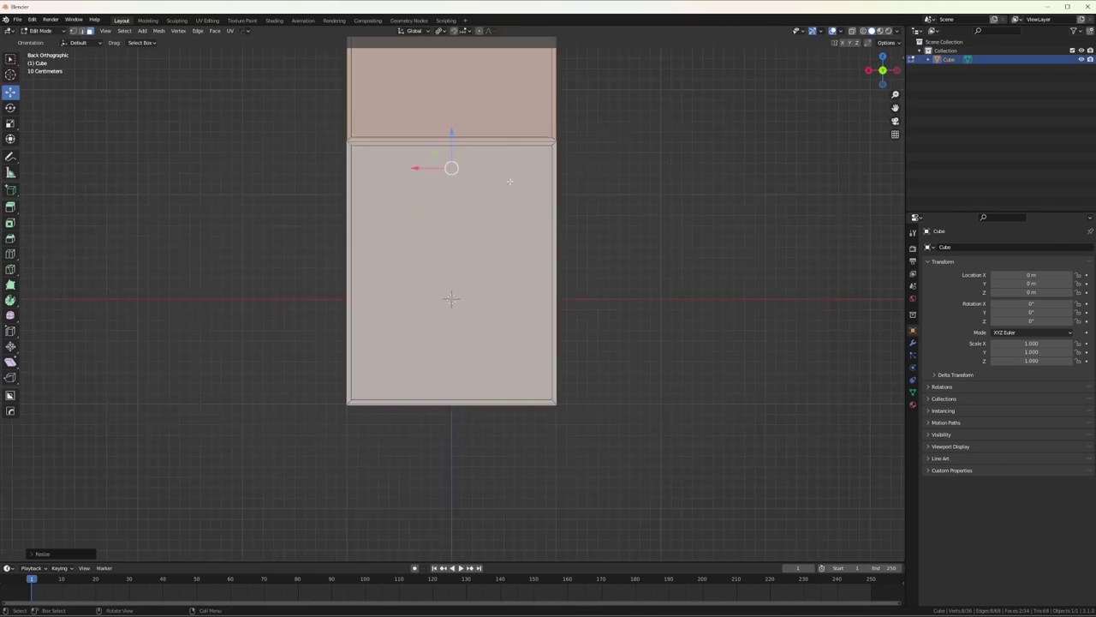
pyautogui.press('s')
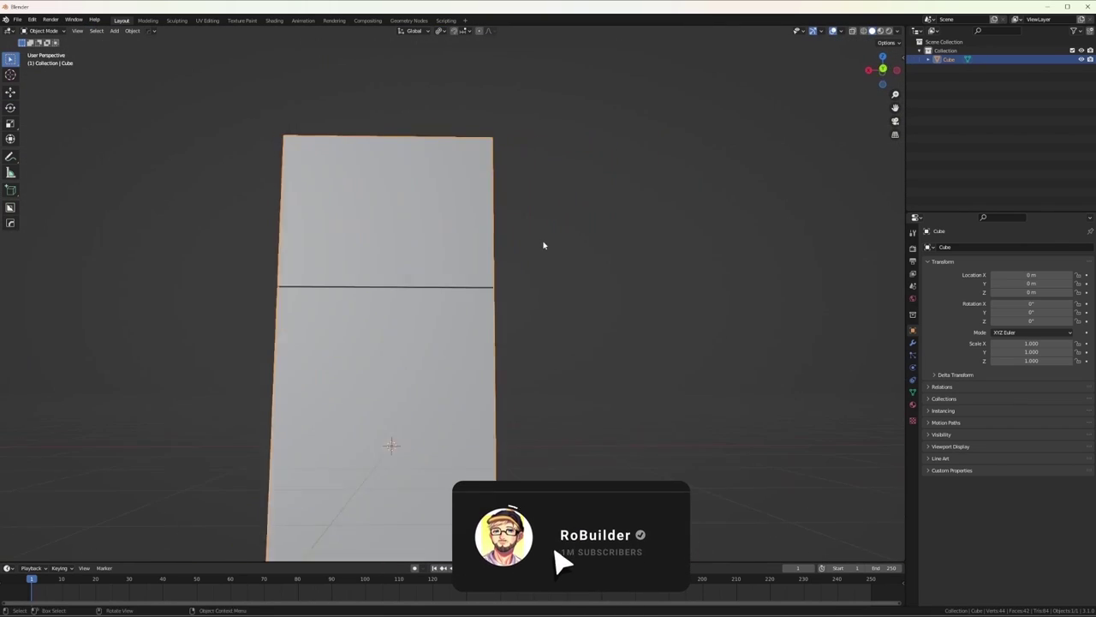
pyautogui.moveTo(543, 245); pyautogui.dragTo(379, 342, button='middle')
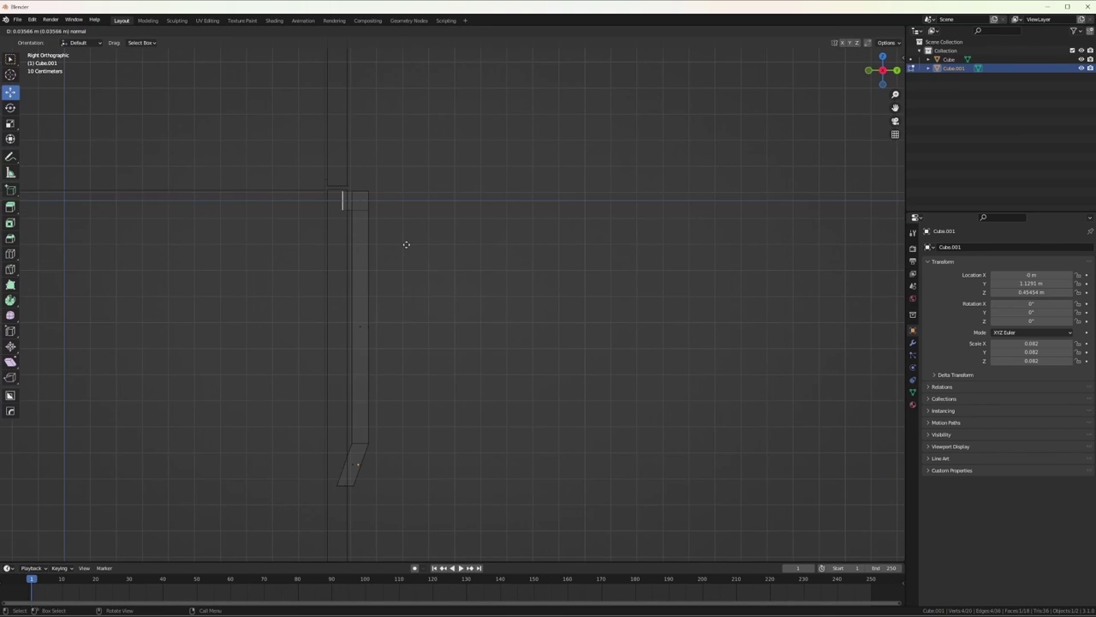
# Extrude the microwave box's front faces along their normals and scale the result
pyautogui.press('Tab')
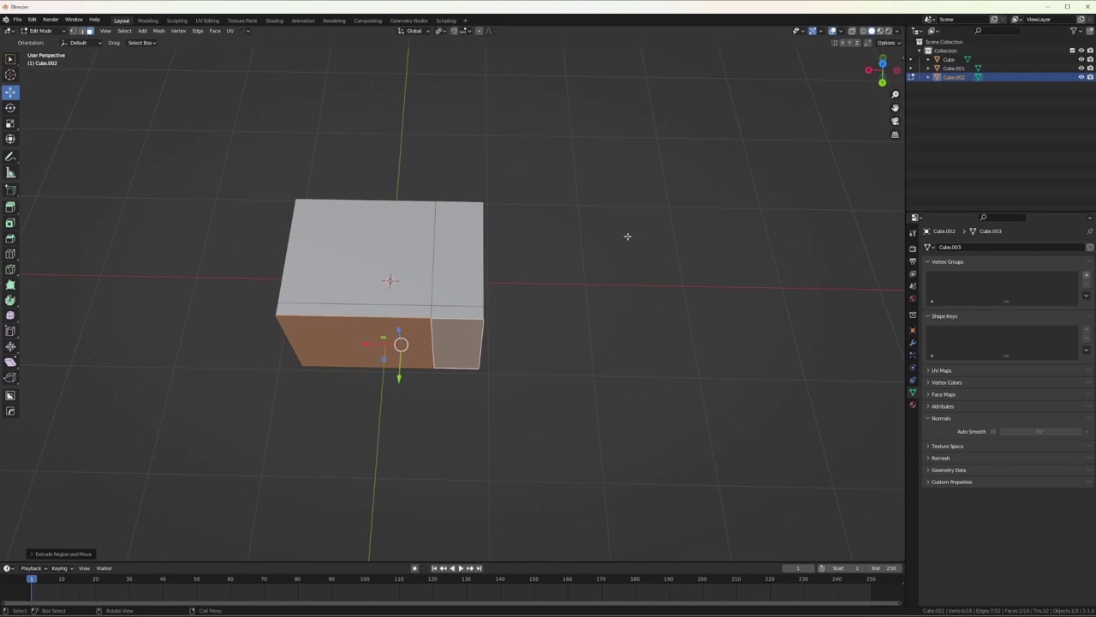
pyautogui.hotkey('alt', 'e')
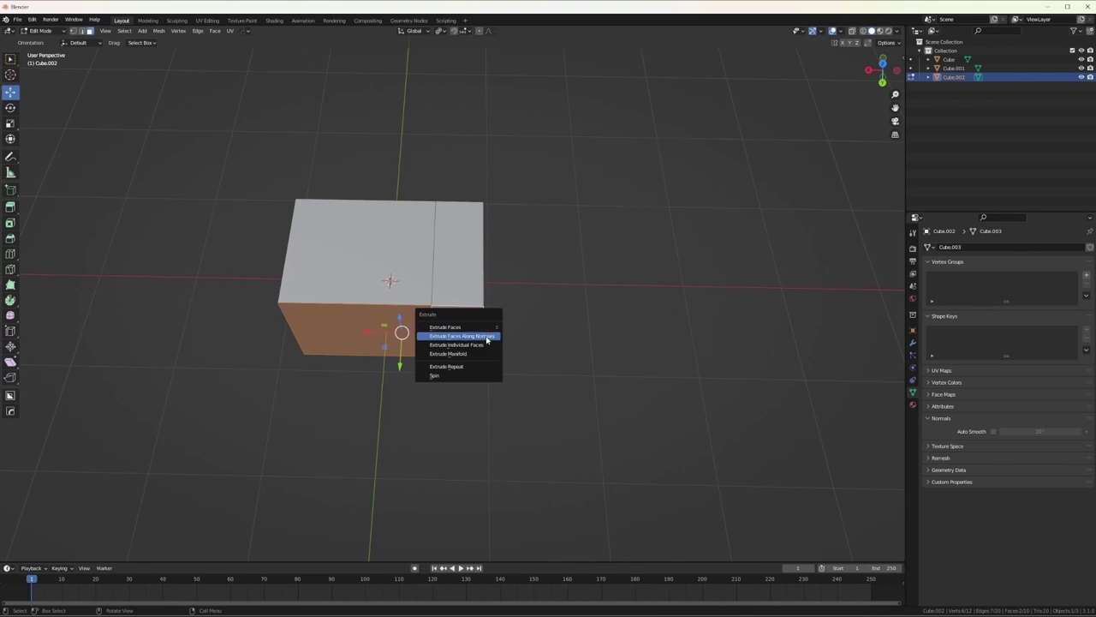
pyautogui.click(489, 338)
pyautogui.press('s')
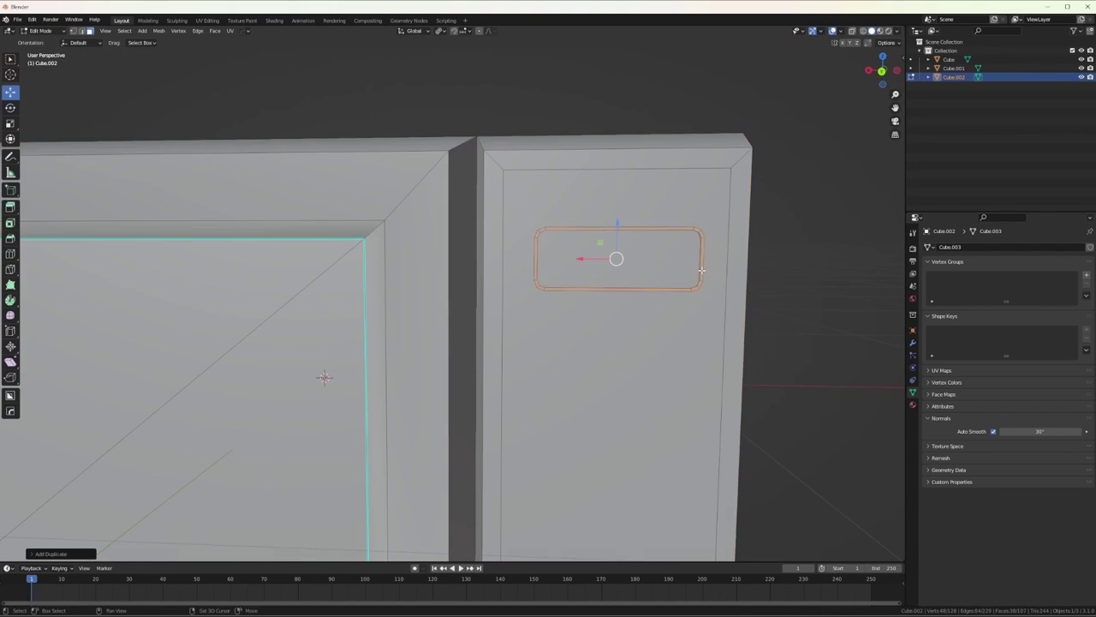
# Scale the duplicated rounded panel down to a keypad button and duplicate it along X into a row of three beneath the display
pyautogui.press('s')
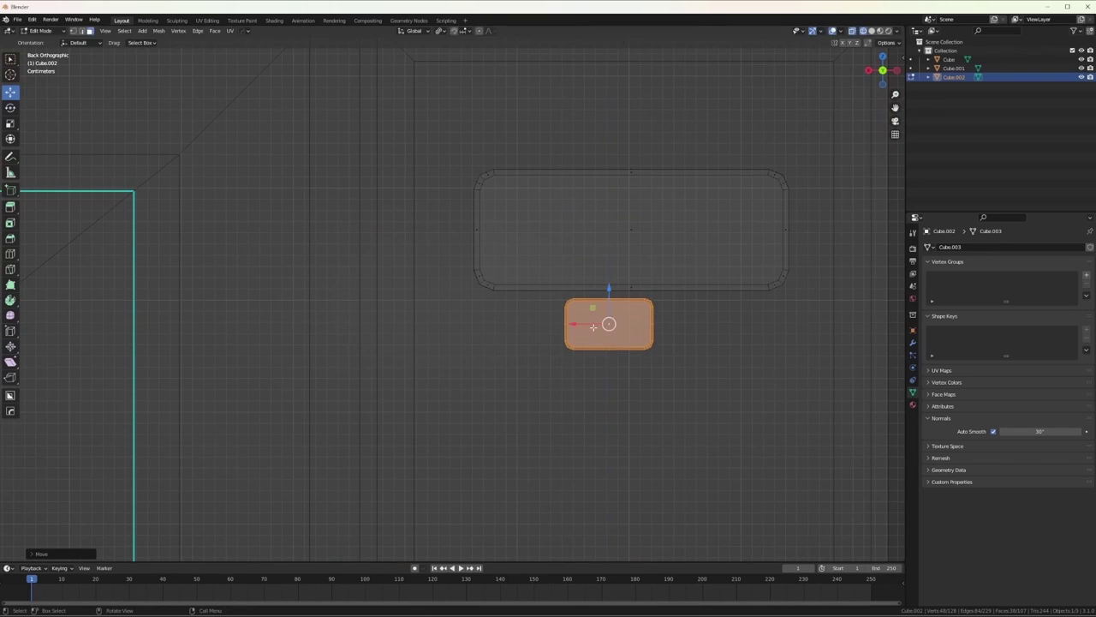
pyautogui.hotkey('shift', 'd')
pyautogui.press('x')
pyautogui.click(628, 324)
pyautogui.hotkey('shift', 'd')
pyautogui.press('x')
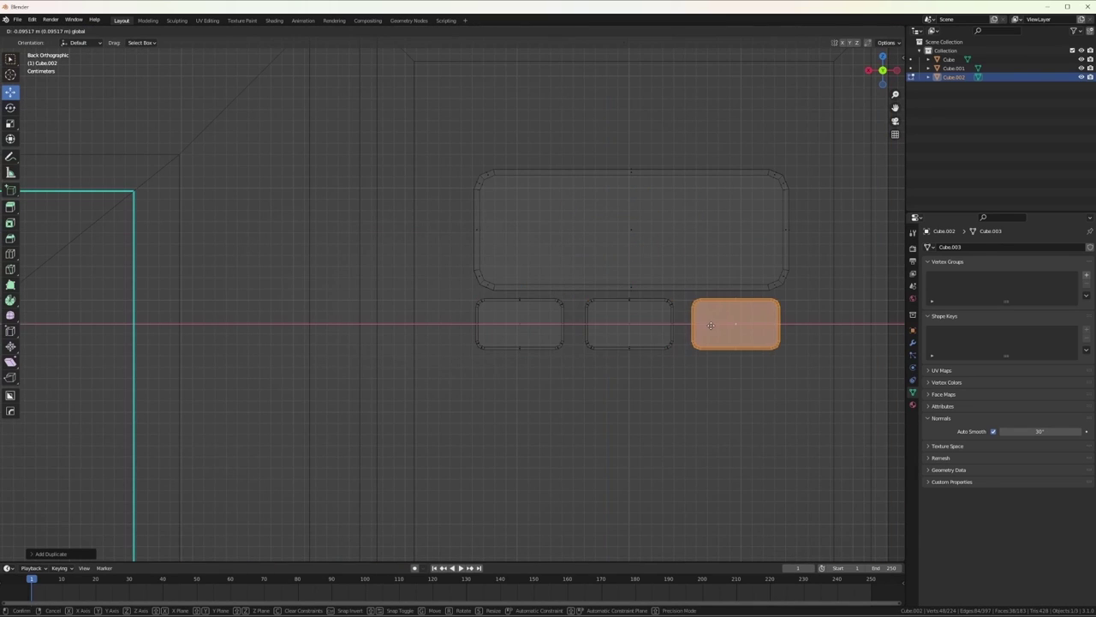
pyautogui.click(737, 323)
# Duplicate the row of three keypad buttons downward along Z to build up the keypad grid
pyautogui.keyDown('shift'); pyautogui.click(630, 324); pyautogui.keyUp('shift')
pyautogui.keyDown('shift'); pyautogui.click(520, 323); pyautogui.keyUp('shift')
pyautogui.hotkey('shift', 'd')
pyautogui.press('z')
pyautogui.click(629, 349)
pyautogui.scroll(-4, 629, 351)
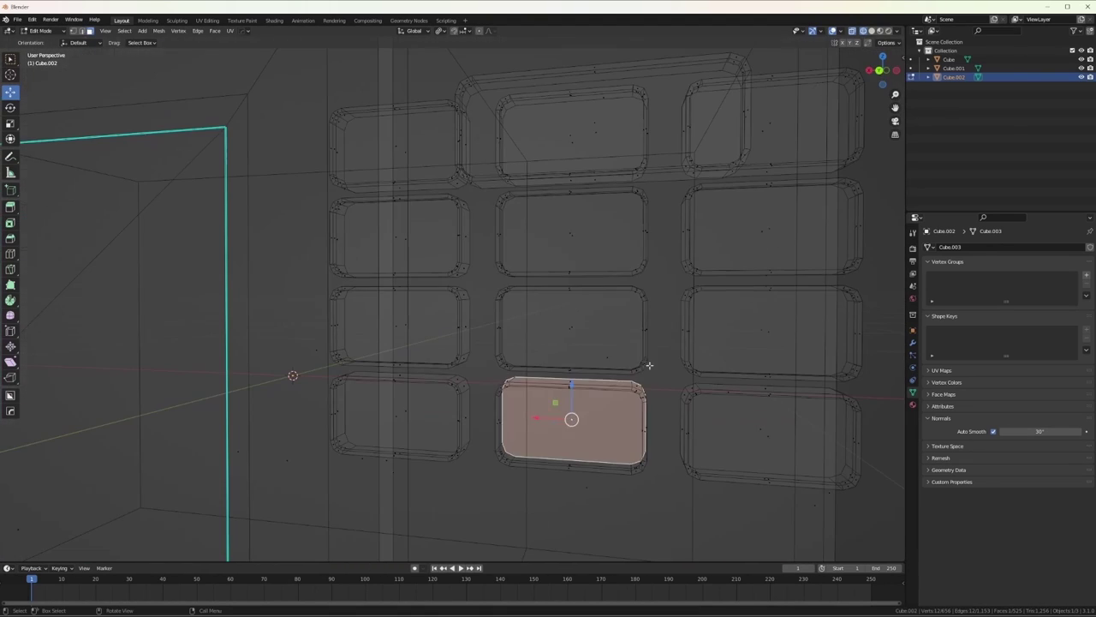
# Select the front faces of the twelve keypad buttons
pyautogui.keyDown('shift'); pyautogui.click(398, 417); pyautogui.keyUp('shift')
pyautogui.keyDown('shift'); pyautogui.click(770, 437); pyautogui.keyUp('shift')
pyautogui.keyDown('shift'); pyautogui.click(771, 329); pyautogui.keyUp('shift')
pyautogui.keyDown('shift'); pyautogui.click(770, 227); pyautogui.keyUp('shift')
pyautogui.keyDown('shift'); pyautogui.click(770, 128); pyautogui.keyUp('shift')
pyautogui.keyDown('shift'); pyautogui.click(572, 133); pyautogui.keyUp('shift')
pyautogui.keyDown('shift'); pyautogui.click(572, 231); pyautogui.keyUp('shift')
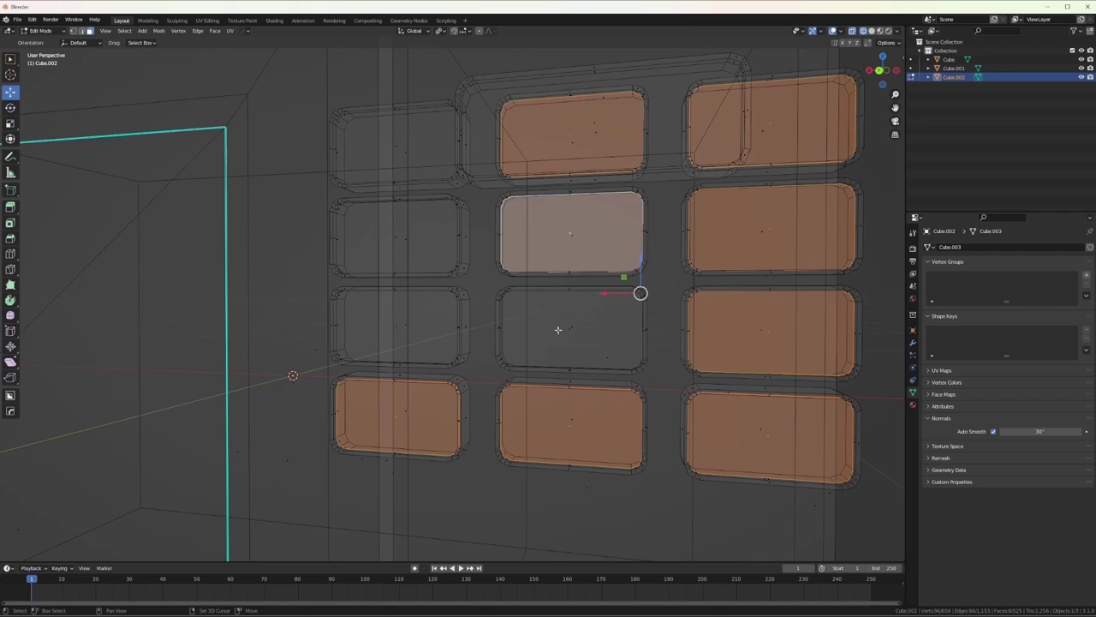
pyautogui.keyDown('shift'); pyautogui.click(398, 145); pyautogui.keyUp('shift')
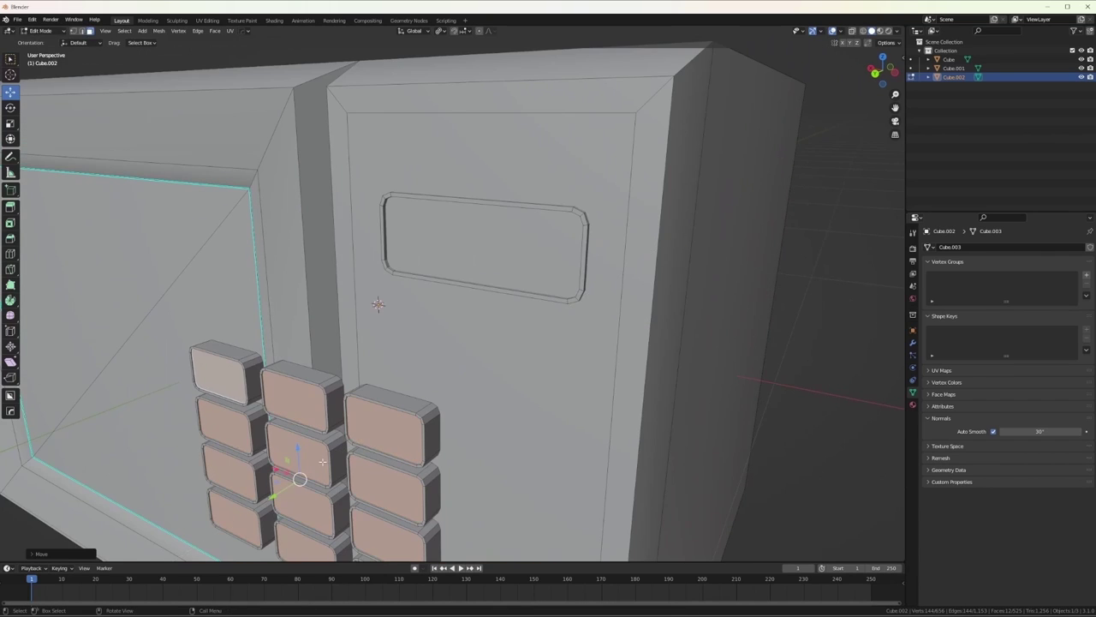
# Seat the twelve keypad buttons against the microwave's control panel below the display and finish editing them
pyautogui.scroll(-2, 322, 463)
pyautogui.moveTo(322, 463); pyautogui.dragTo(619, 317, button='middle')
pyautogui.press('Tab')
pyautogui.scroll(3, 780, 426)
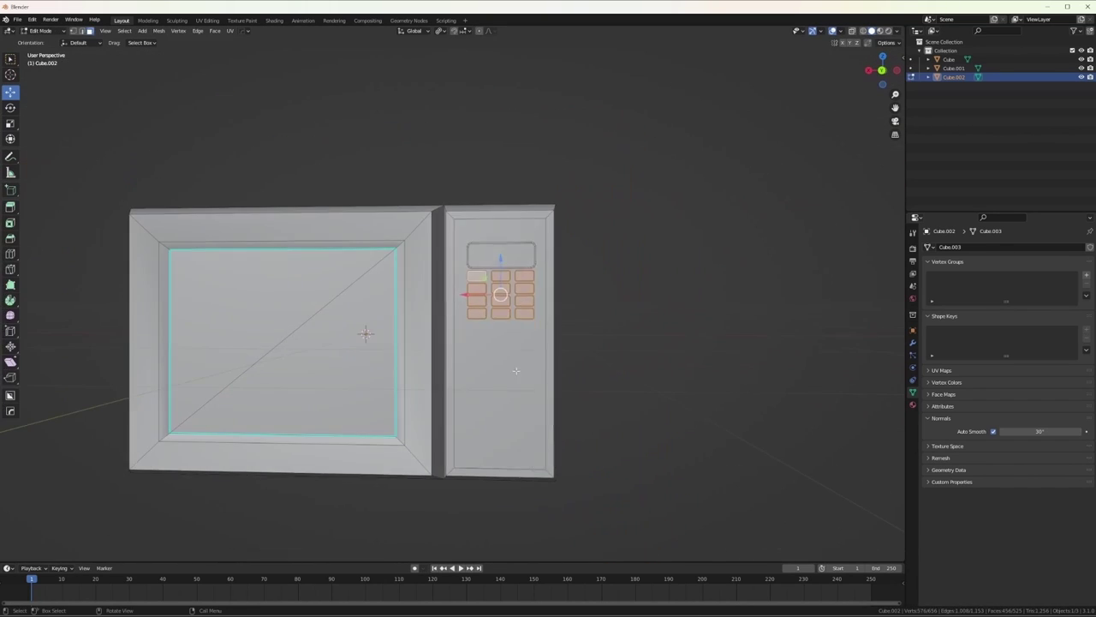
pyautogui.press('Tab')
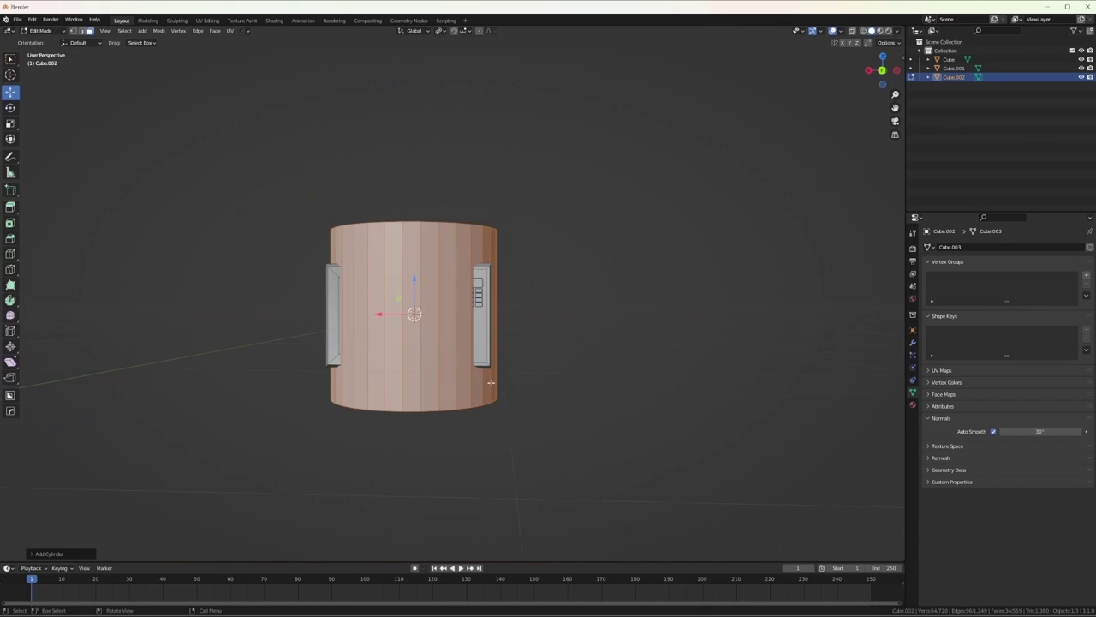
# Duplicate the round button along X and space three of them evenly beneath the rectangular keypad
pyautogui.press('Tab')
pyautogui.rightClick(431, 247)
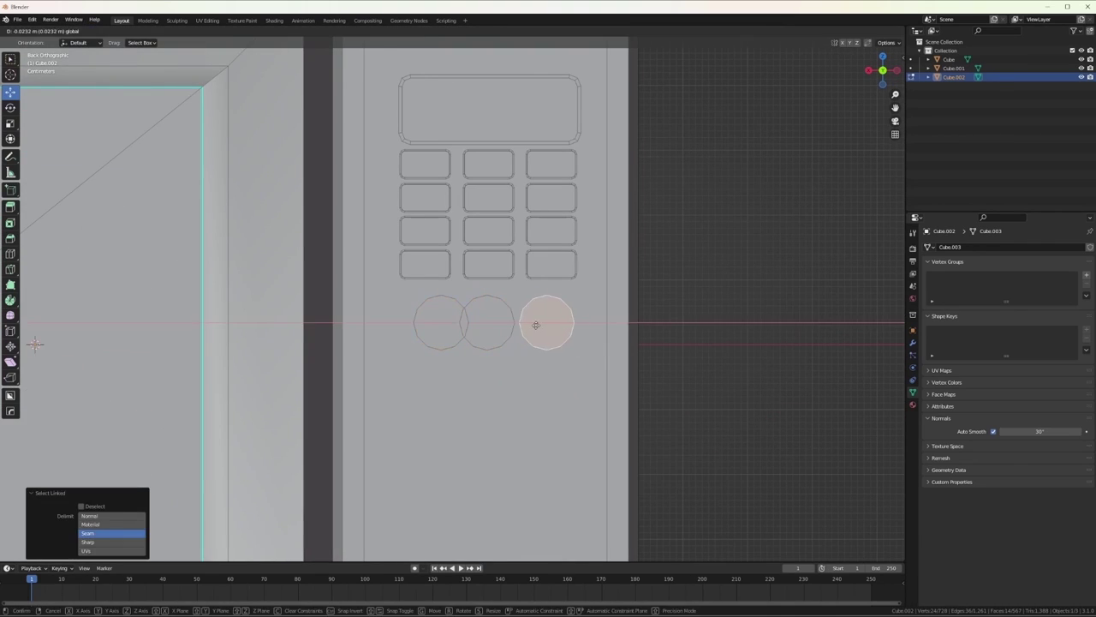
pyautogui.scroll(-1, 34, 344)
pyautogui.press('g')
pyautogui.press('x')
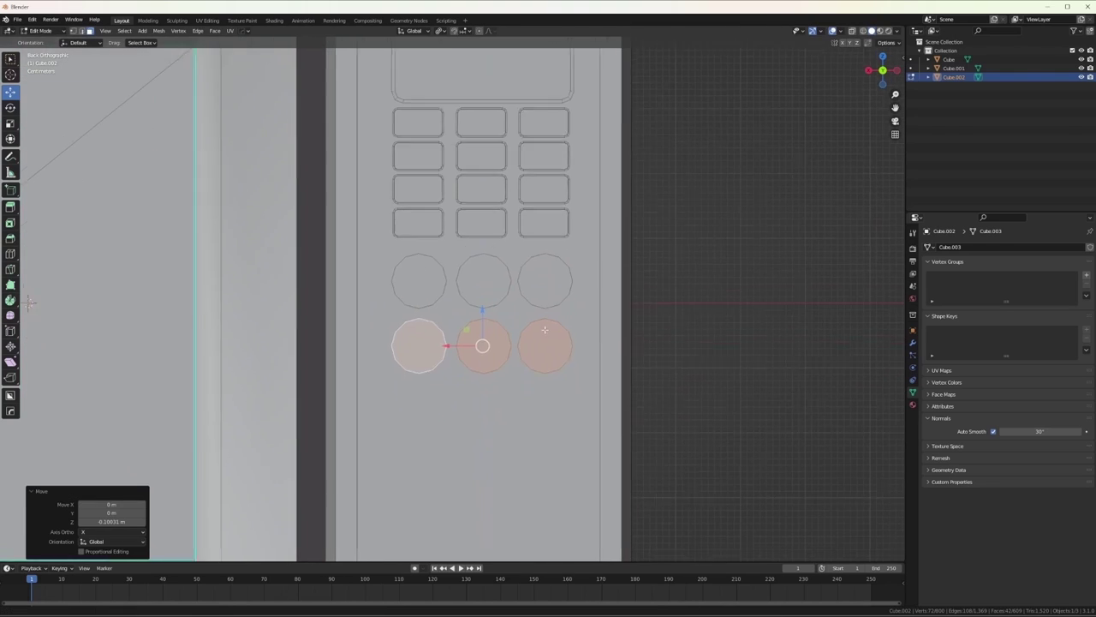
# Duplicate the row of three round buttons further down the microwave's control panel
pyautogui.hotkey('shift', 'd')
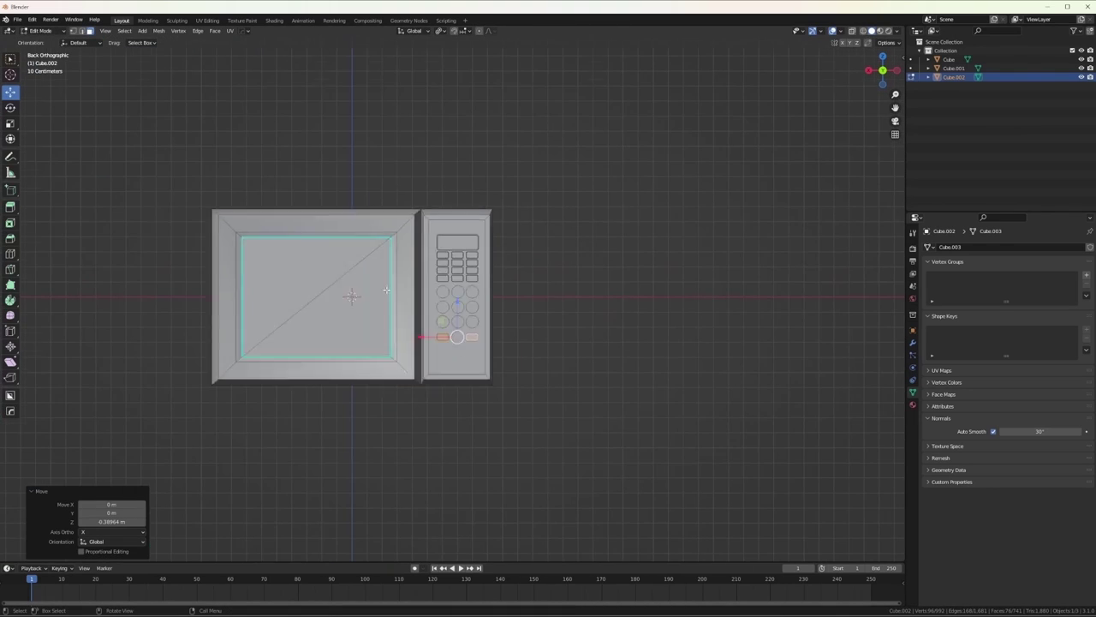
pyautogui.moveTo(519, 438); pyautogui.dragTo(189, 355)
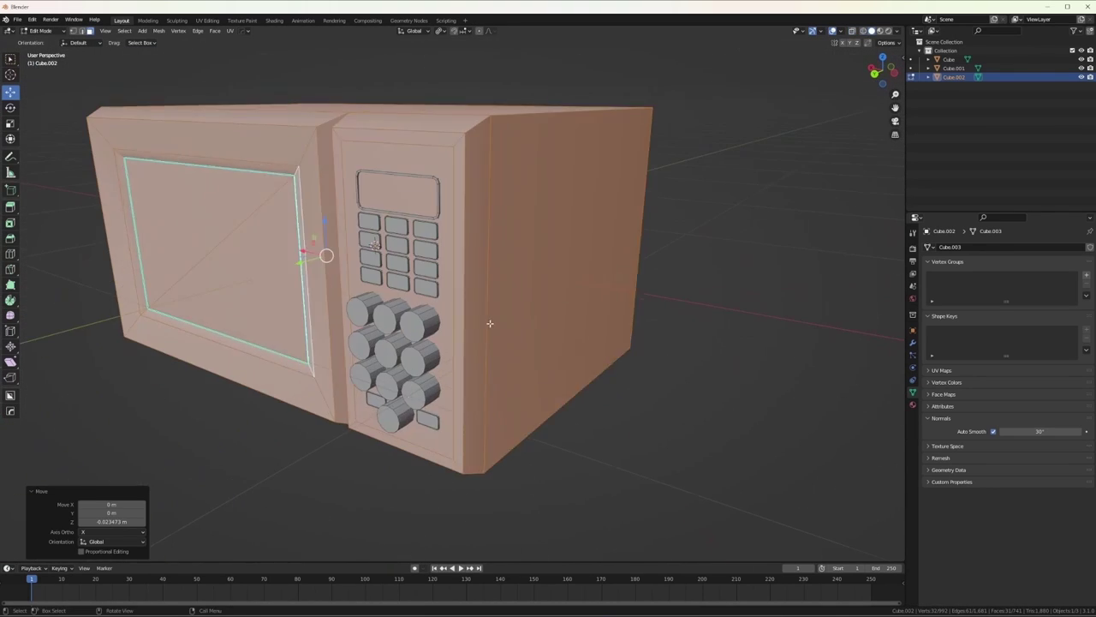
pyautogui.click(112, 524)
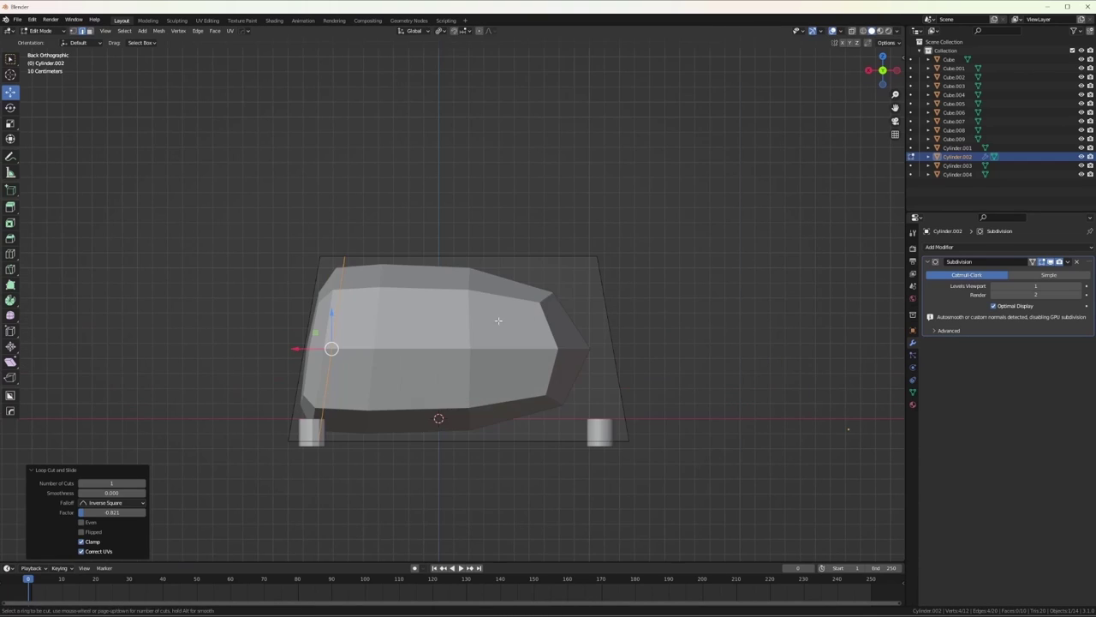
# Add supporting loop cuts near the outer edges of the toaster body to tighten its subdivided shape
pyautogui.hotkey('ctrl', 'r')
pyautogui.click(556, 282)
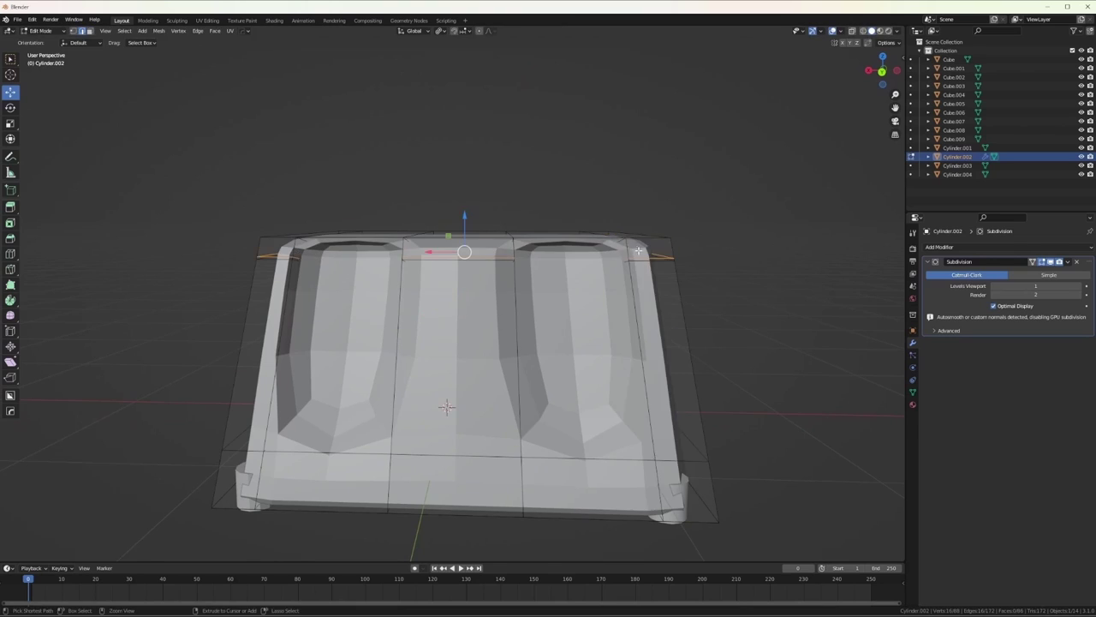
pyautogui.moveTo(638, 251); pyautogui.dragTo(643, 229, button='middle')
pyautogui.hotkey('ctrl', '3')
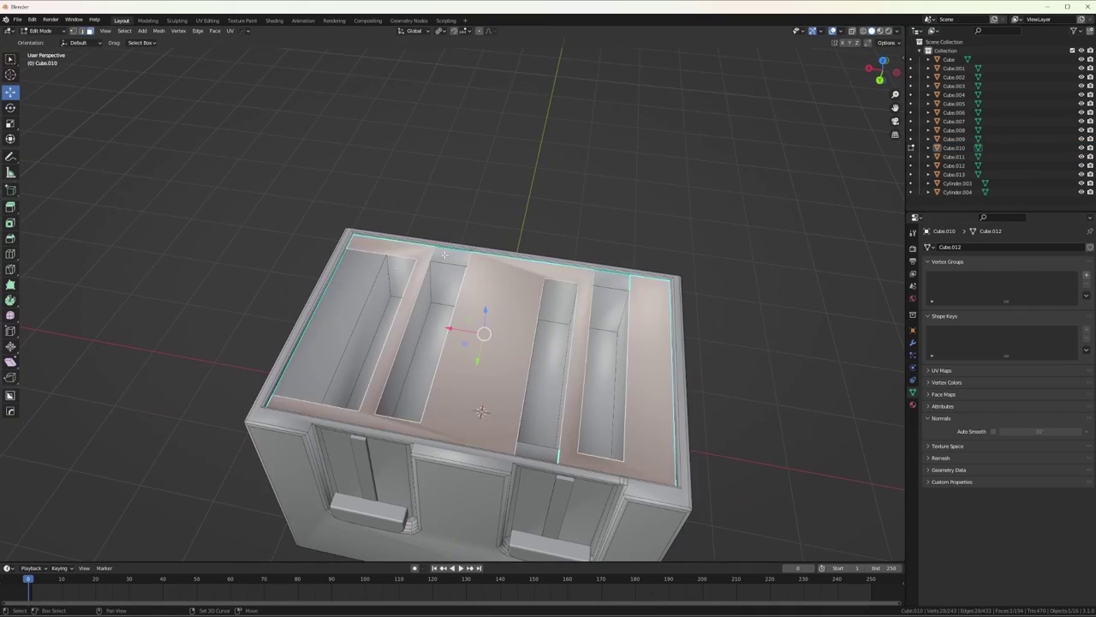
# Select the inner faces of the toaster's slots and leave mesh editing
pyautogui.keyDown('ctrl'); pyautogui.click(546, 424); pyautogui.keyUp('ctrl')
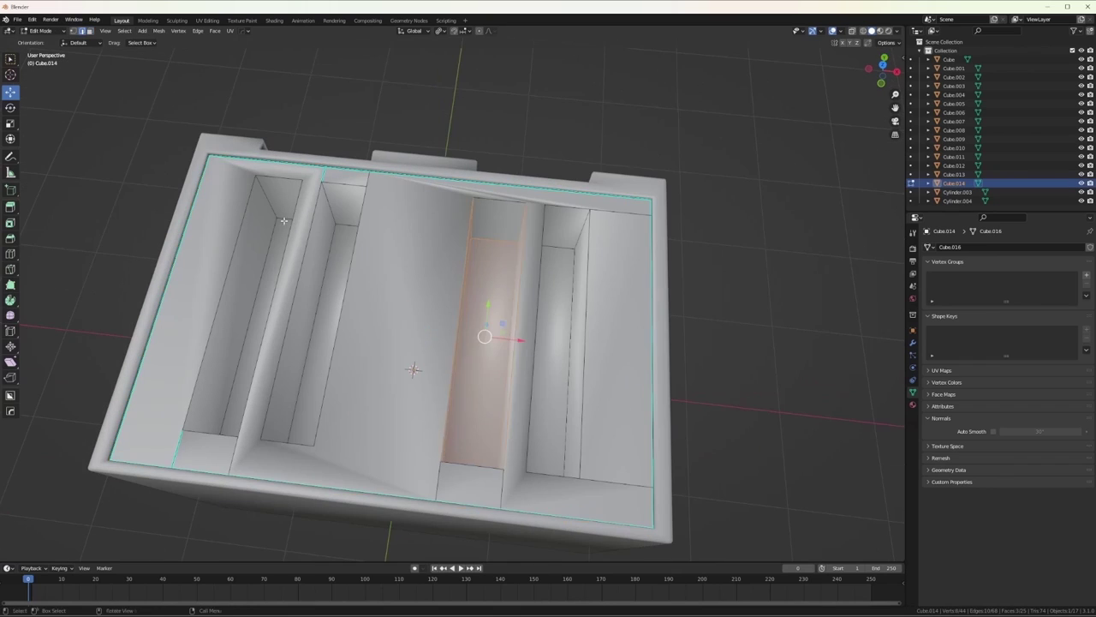
pyautogui.moveTo(540, 292); pyautogui.dragTo(617, 327, button='middle')
pyautogui.press('Tab')
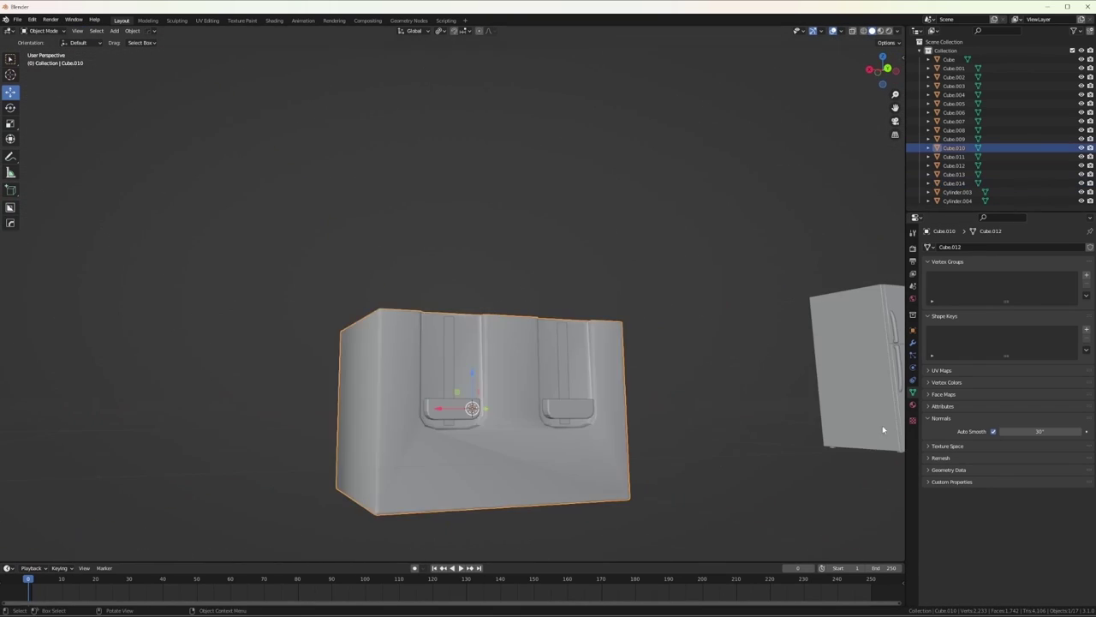
# Place a cylinder centred below the toaster's two levers, scale it by 1.313 and open its mesh for editing
pyautogui.moveTo(881, 425); pyautogui.dragTo(528, 281, button='middle')
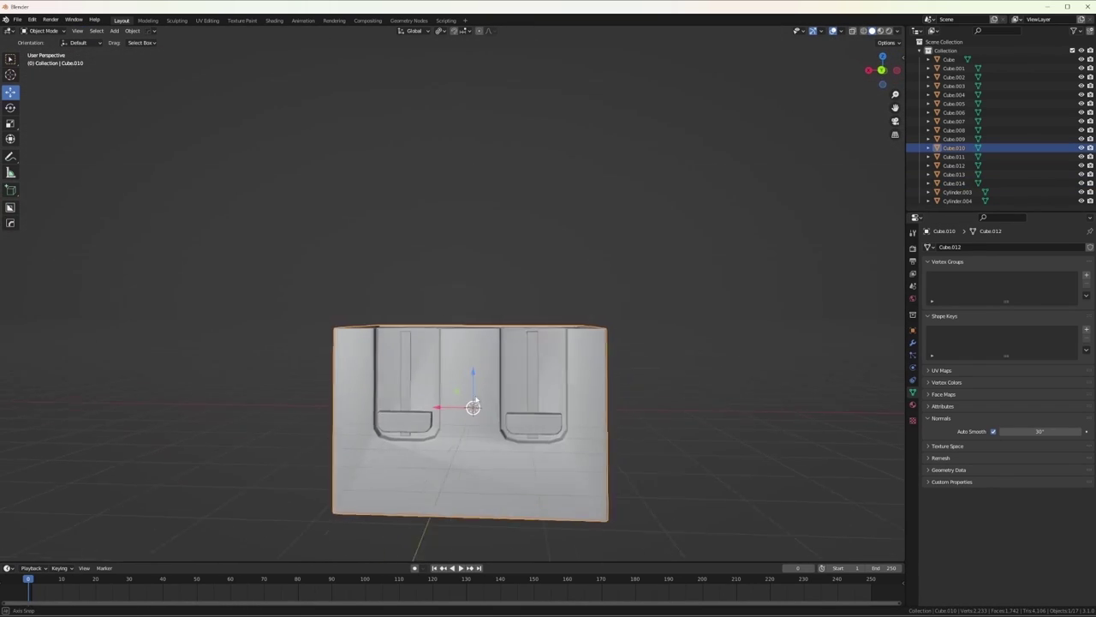
pyautogui.scroll(-2, 527, 281)
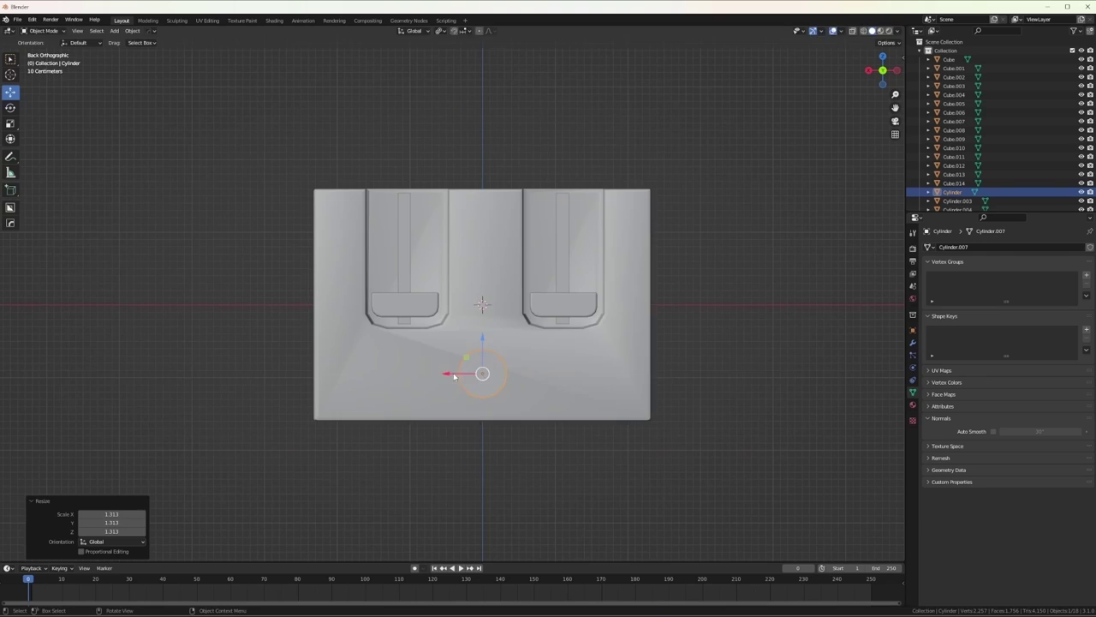
pyautogui.press('Tab')
pyautogui.moveTo(462, 403); pyautogui.dragTo(498, 419, button='middle')
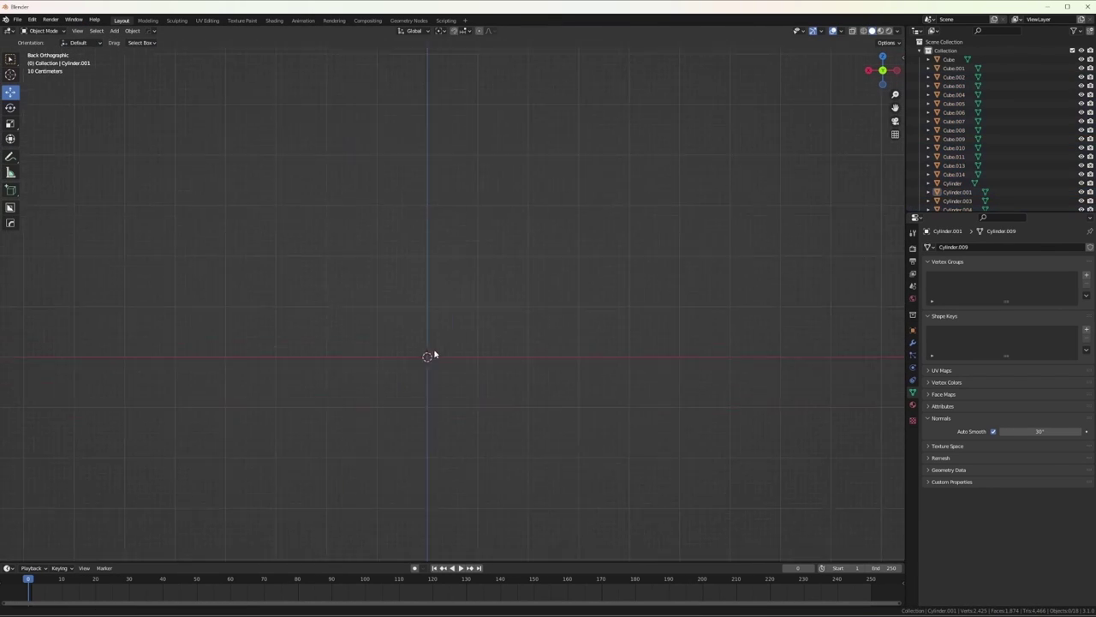
# Add a cube at the scene origin and scale it
pyautogui.hotkey('shift', 'a')
pyautogui.click(497, 328)
pyautogui.press('s')
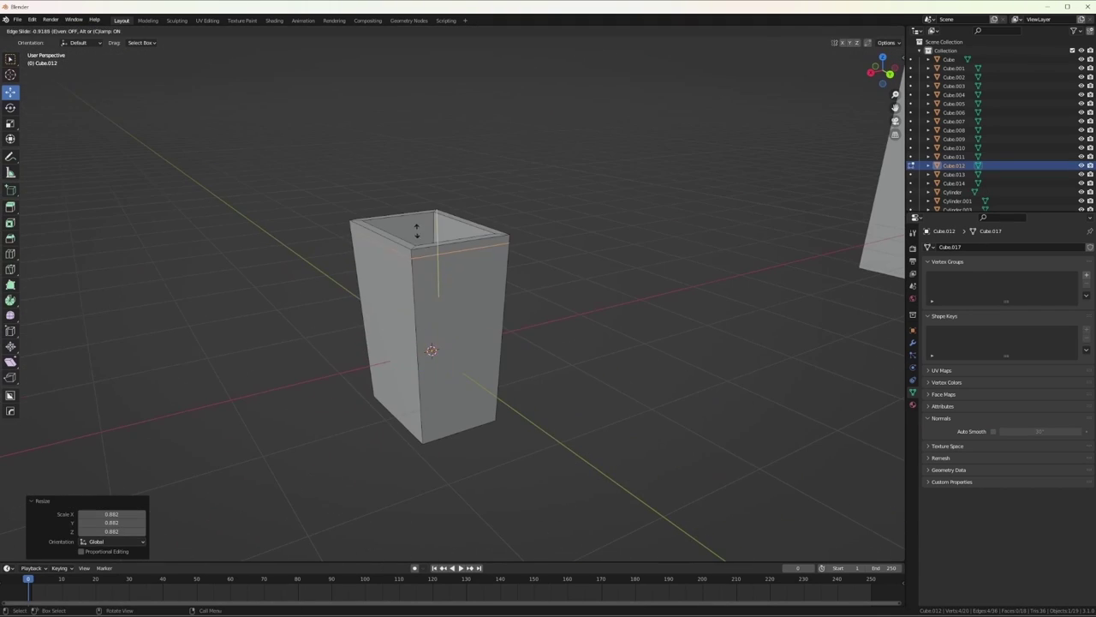
# Extrude the band of faces around the bin's top edge outward along their normals to form a rim
pyautogui.hotkey('alt', 's')
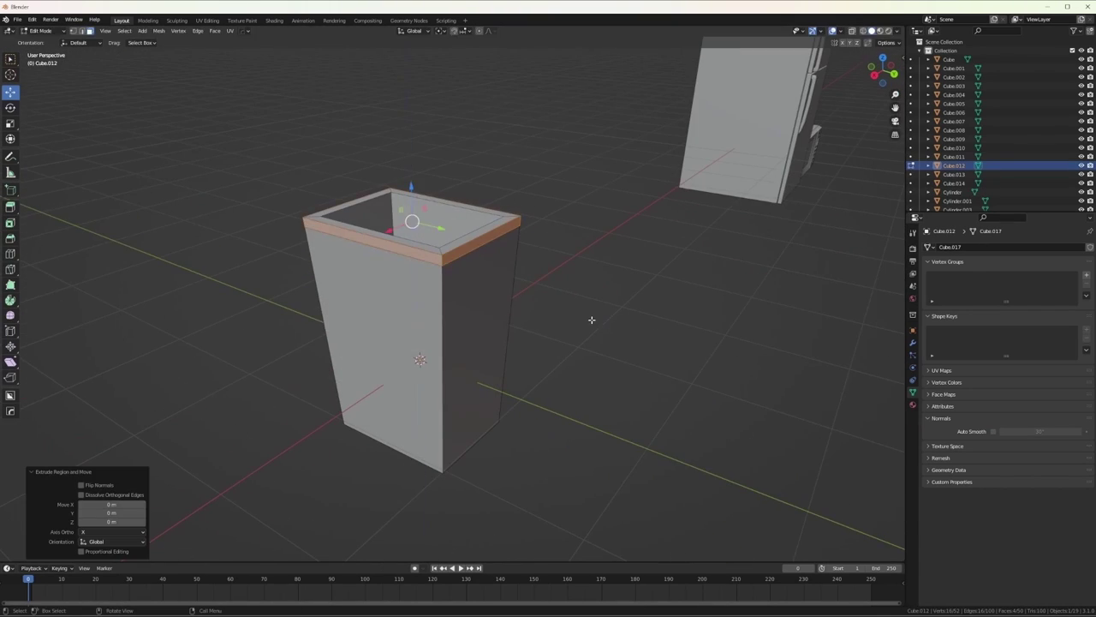
pyautogui.keyDown('alt'); pyautogui.moveTo(591, 319); pyautogui.dragTo(457, 211, button='middle'); pyautogui.keyUp('alt')
pyautogui.click(606, 225)
pyautogui.moveTo(607, 225); pyautogui.dragTo(560, 123, button='middle')
pyautogui.press('Tab')
pyautogui.scroll(-4, 673, 200)
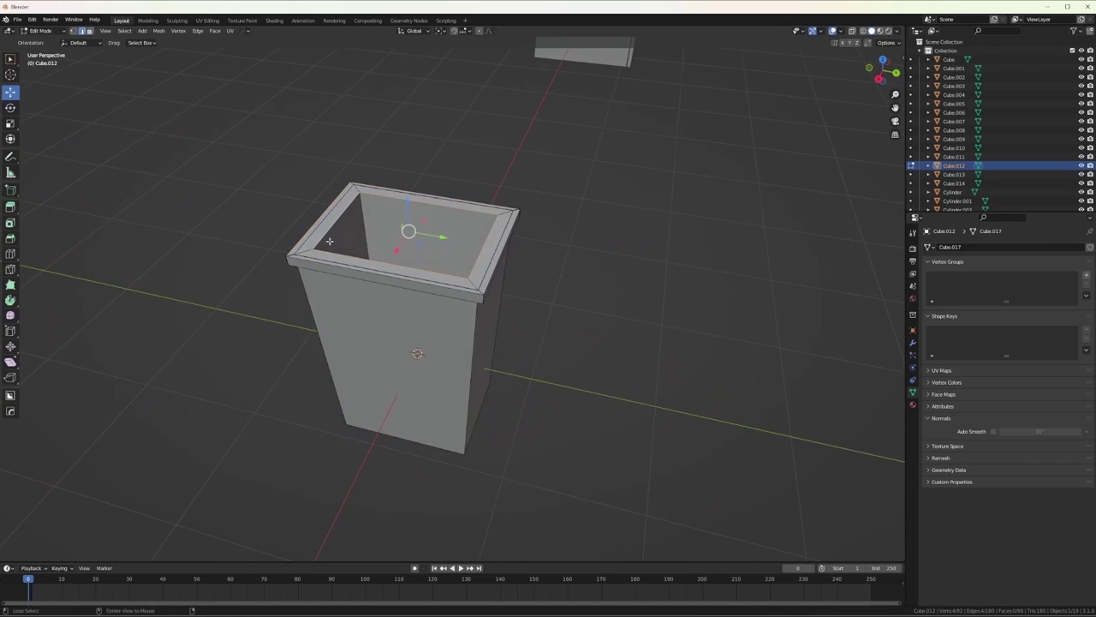
# Try a Bevel modifier on the bin with an amount of 0.39 m and 4 segments
pyautogui.moveTo(673, 201); pyautogui.dragTo(619, 247, button='middle')
pyautogui.click(912, 343)
pyautogui.click(940, 247)
pyautogui.click(861, 286)
pyautogui.moveTo(1034, 296); pyautogui.dragTo(1037, 295)
pyautogui.moveTo(1030, 306); pyautogui.dragTo(1031, 306)
pyautogui.scroll(-3, 673, 289)
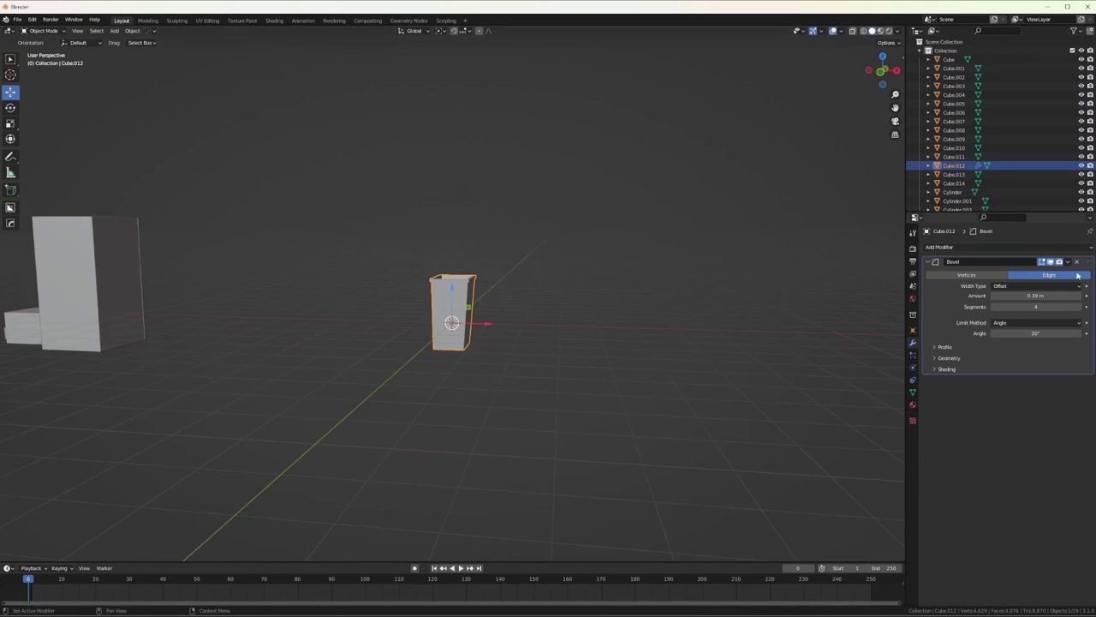
# Select the bin's vertical corner edges in its mesh and bevel them to round the corners
pyautogui.hotkey('ctrl', 'a')
pyautogui.press('Tab')
pyautogui.scroll(5, 673, 288)
pyautogui.moveTo(673, 289); pyautogui.dragTo(648, 308, button='middle')
pyautogui.scroll(3, 696, 346)
pyautogui.hotkey('ctrl', 'b')
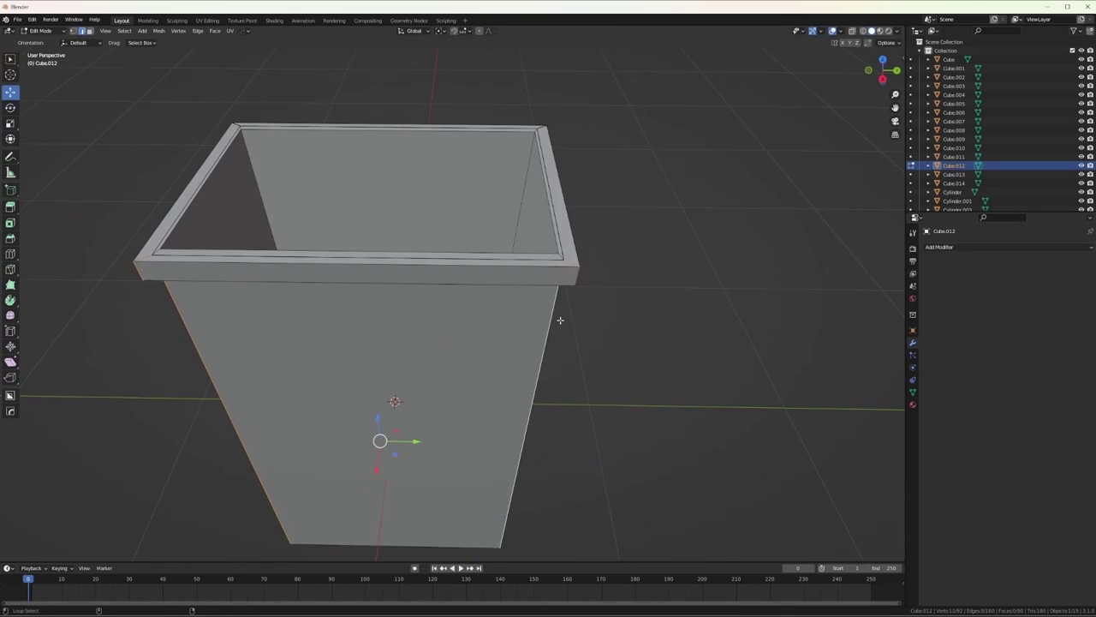
pyautogui.moveTo(560, 320); pyautogui.dragTo(548, 366, button='middle')
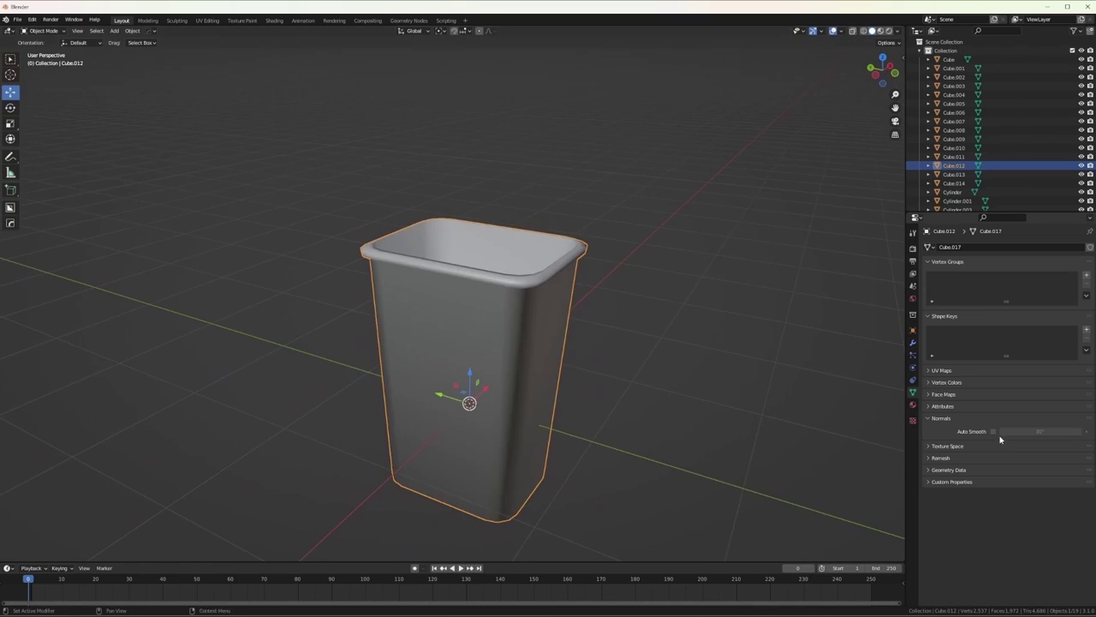
# Select the geometry along one outer side of the sink's rim, through the whole mesh
pyautogui.scroll(-5, 639, 337)
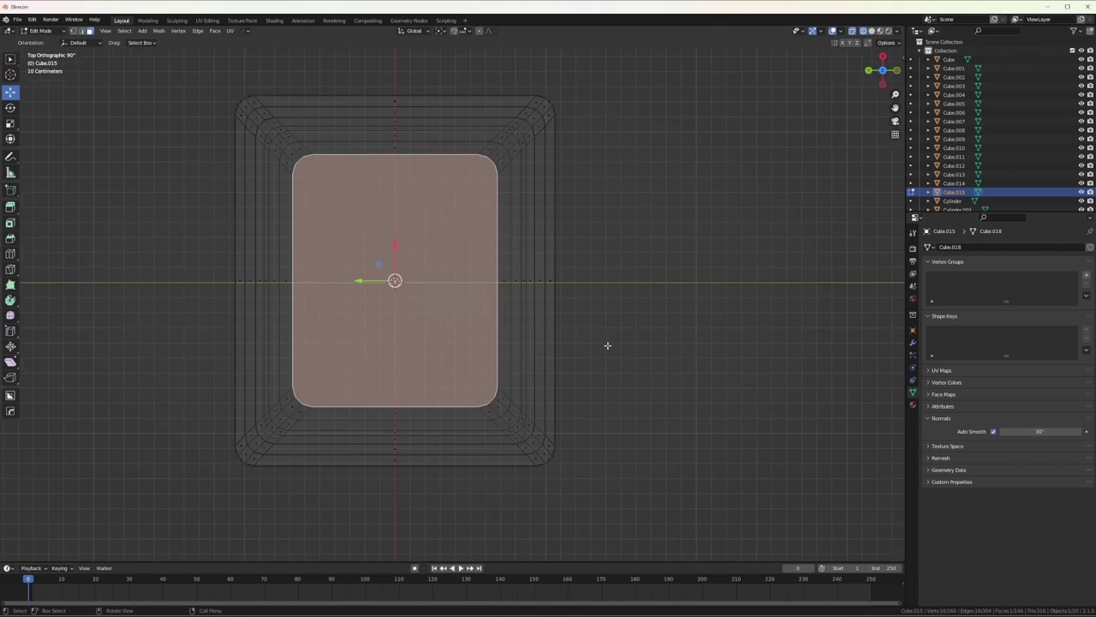
pyautogui.moveTo(525, 75); pyautogui.dragTo(603, 483)
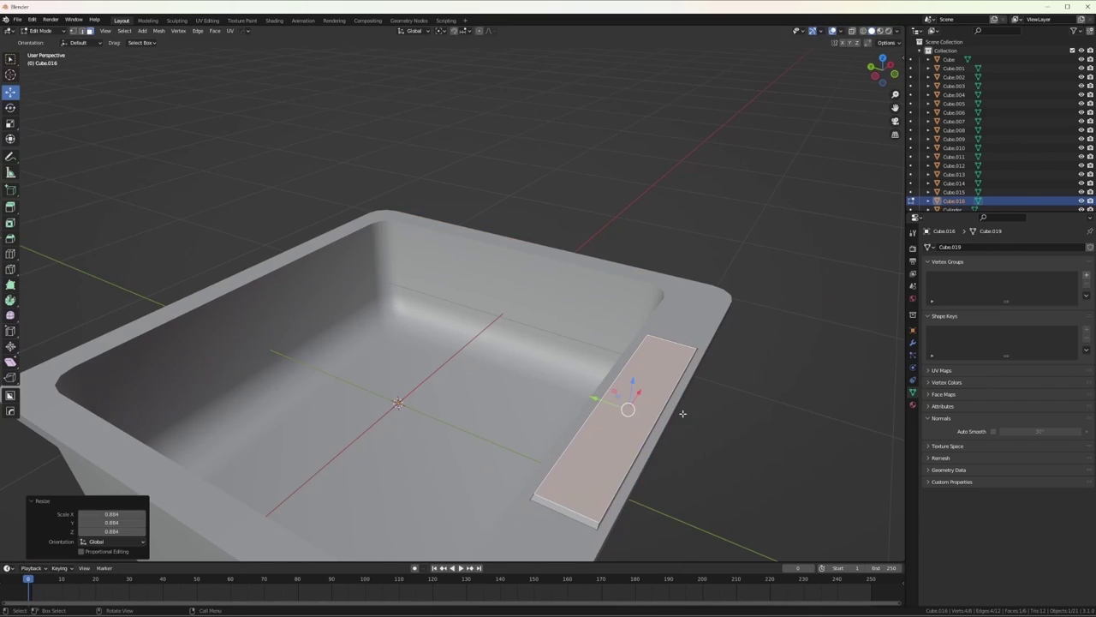
# Scale the top face of the faucet base plate inward and bevel the plate's edges
pyautogui.moveTo(683, 413); pyautogui.dragTo(676, 520, button='middle')
pyautogui.press('s')
pyautogui.click(691, 494)
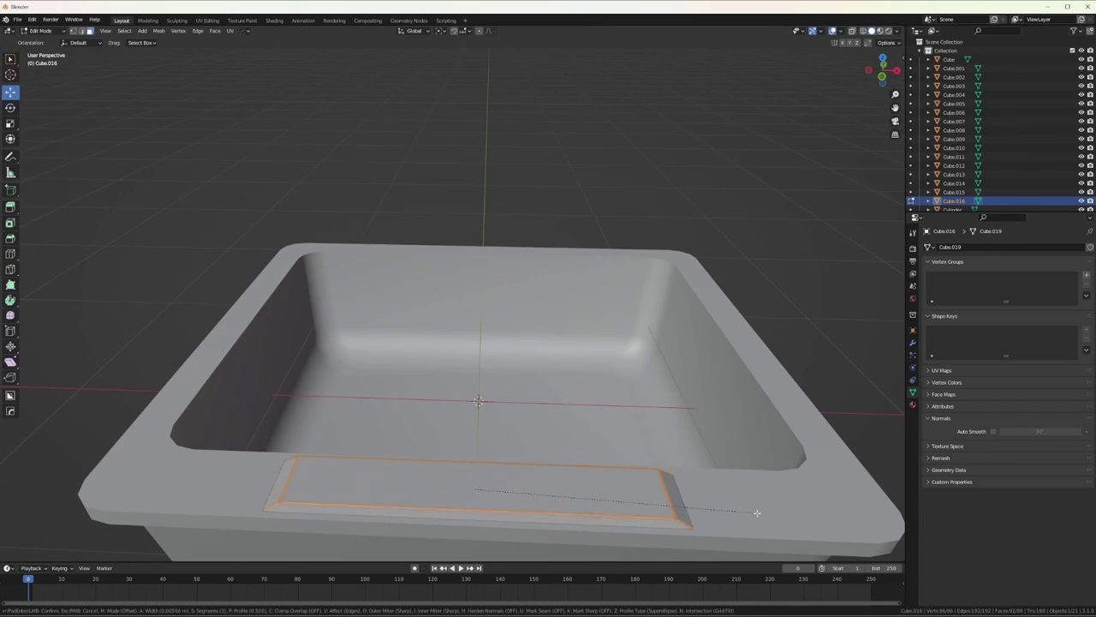
pyautogui.moveTo(757, 513); pyautogui.dragTo(775, 460, button='middle')
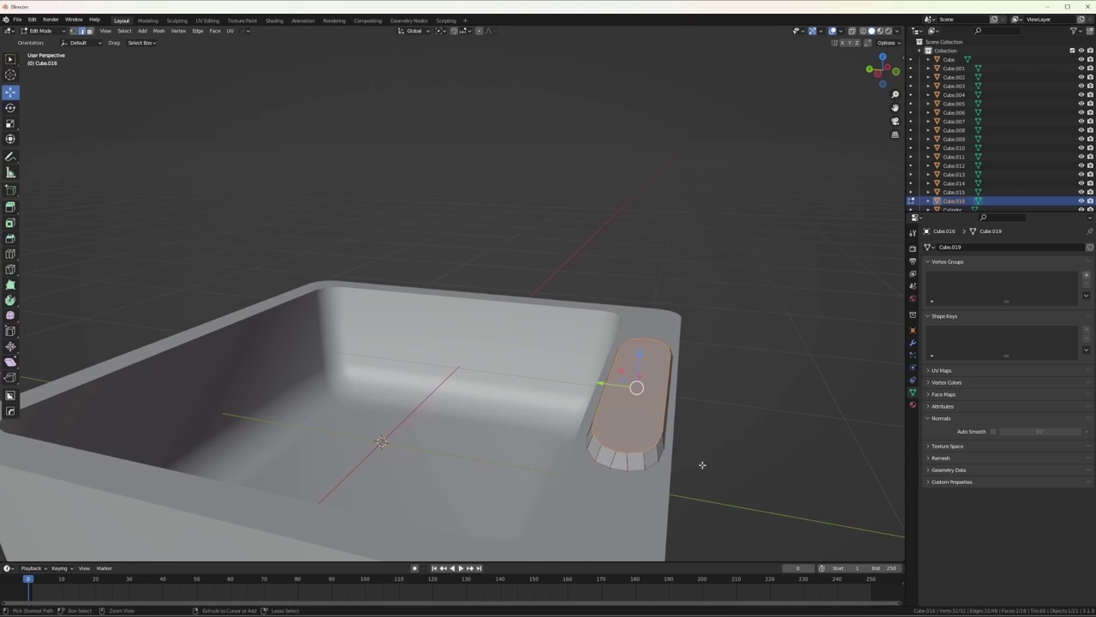
# Bevel the upper edge of the pill-shaped faucet base plate and shade it smooth
pyautogui.click(637, 442)
pyautogui.moveTo(637, 442); pyautogui.dragTo(677, 363, button='middle')
pyautogui.rightClick(677, 363)
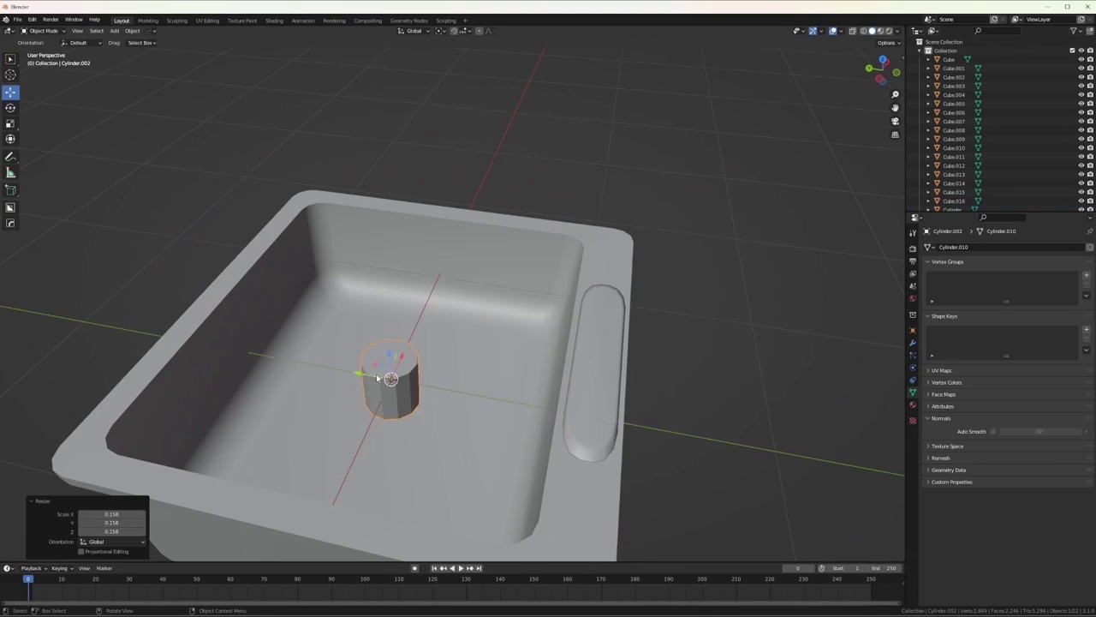
# Add a loop cut near the base of the faucet cylinder and scale its bottom outward into a flare
pyautogui.click(673, 381)
pyautogui.press('KP_1')
pyautogui.press('Tab')
pyautogui.hotkey('ctrl', 'r')
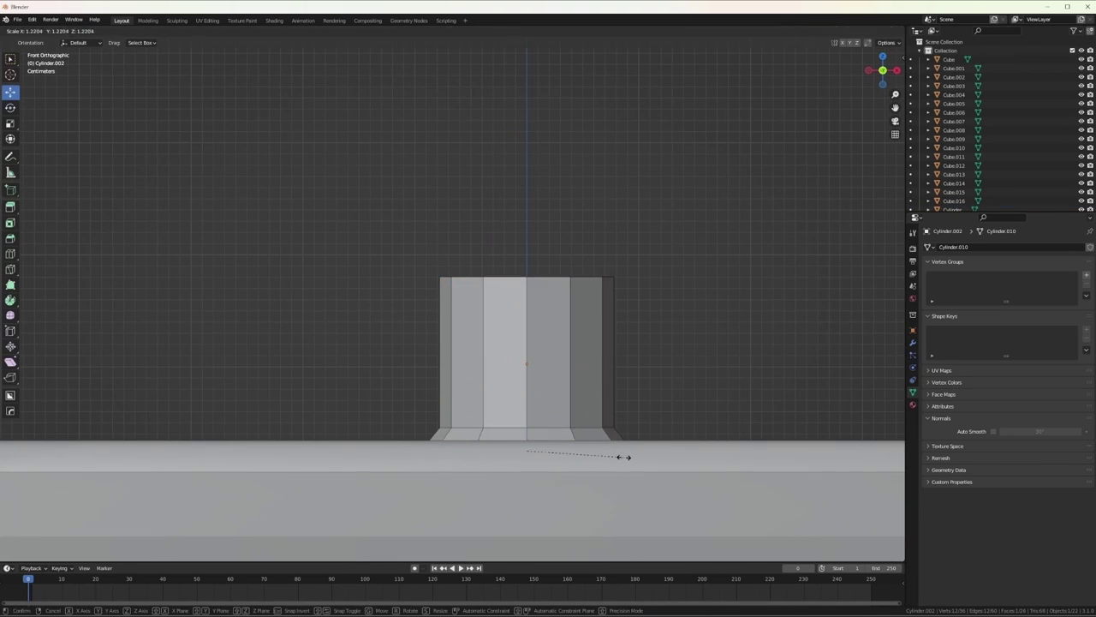
pyautogui.moveTo(577, 428); pyautogui.dragTo(173, 100, button='middle')
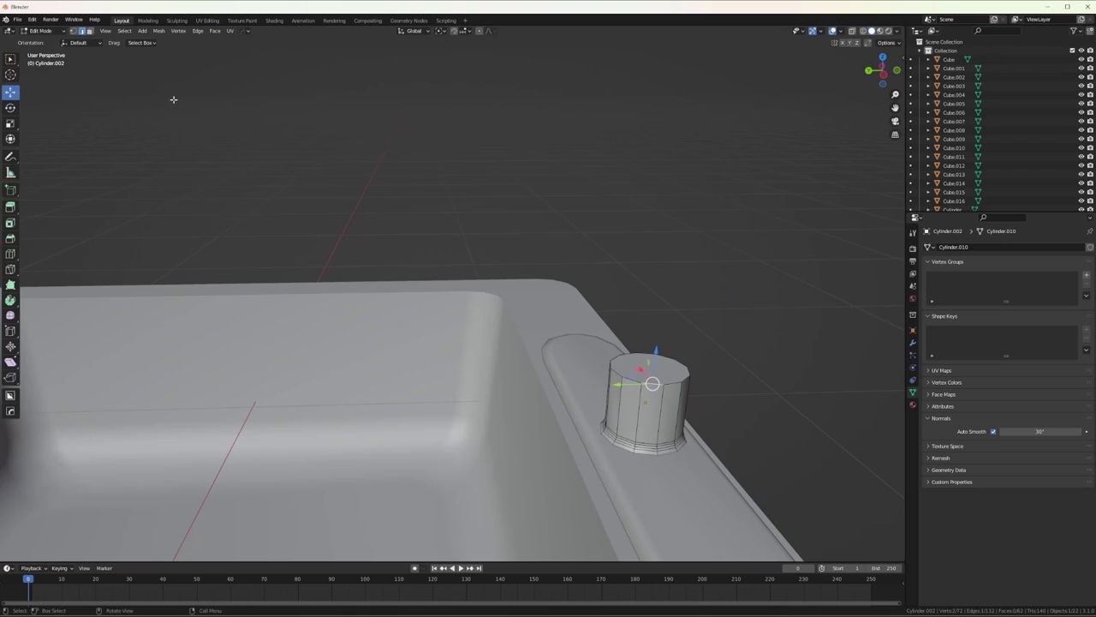
# Bevel the top edge of the faucet cylinder and duplicate its top face as the start of a cap
pyautogui.click(787, 384)
pyautogui.moveTo(787, 385); pyautogui.dragTo(526, 385, button='middle')
pyautogui.rightClick(526, 384)
pyautogui.click(563, 391)
pyautogui.scroll(3, 587, 387)
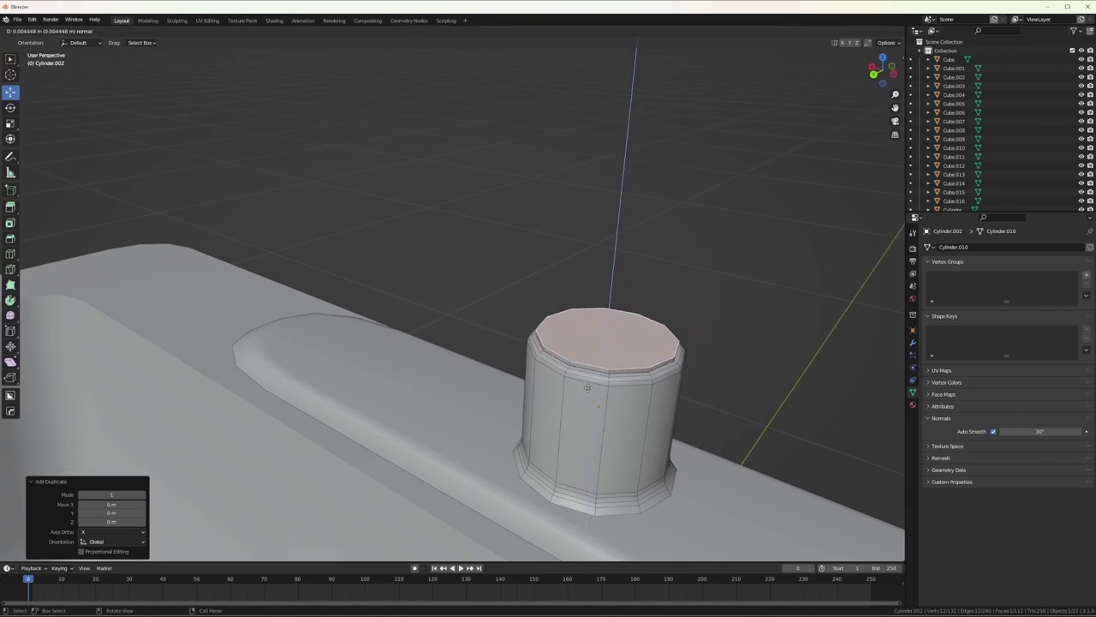
# Raise the duplicated face into a separate cap above the faucet cylinder and scale the cap's top inward
pyautogui.moveTo(706, 372); pyautogui.dragTo(711, 332, button='middle')
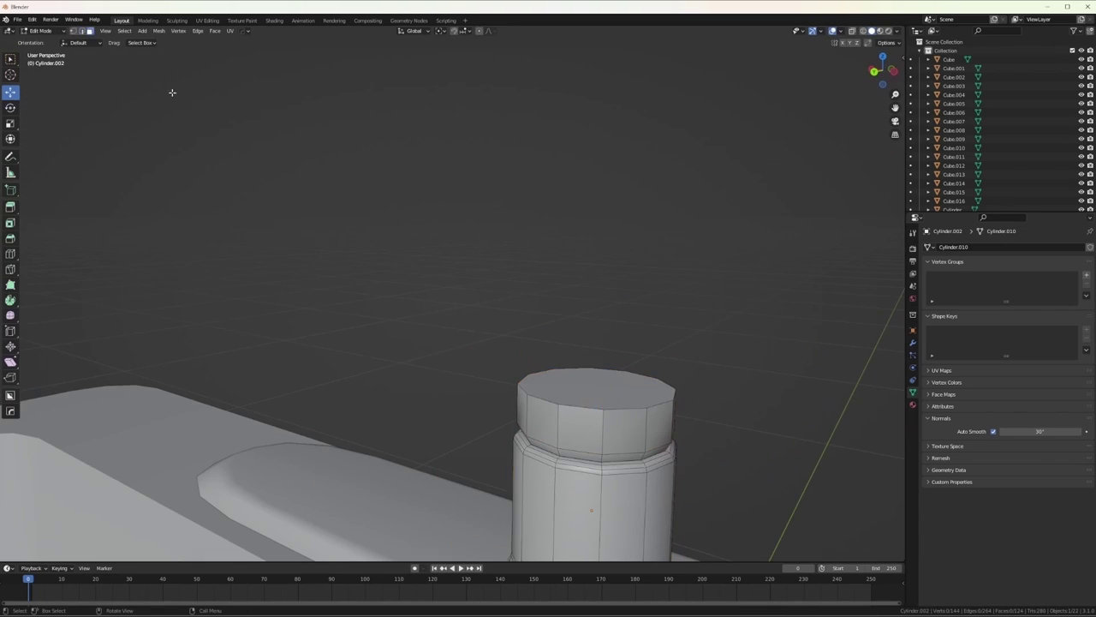
pyautogui.press('s')
pyautogui.click(723, 413)
pyautogui.moveTo(724, 413); pyautogui.dragTo(634, 392, button='middle')
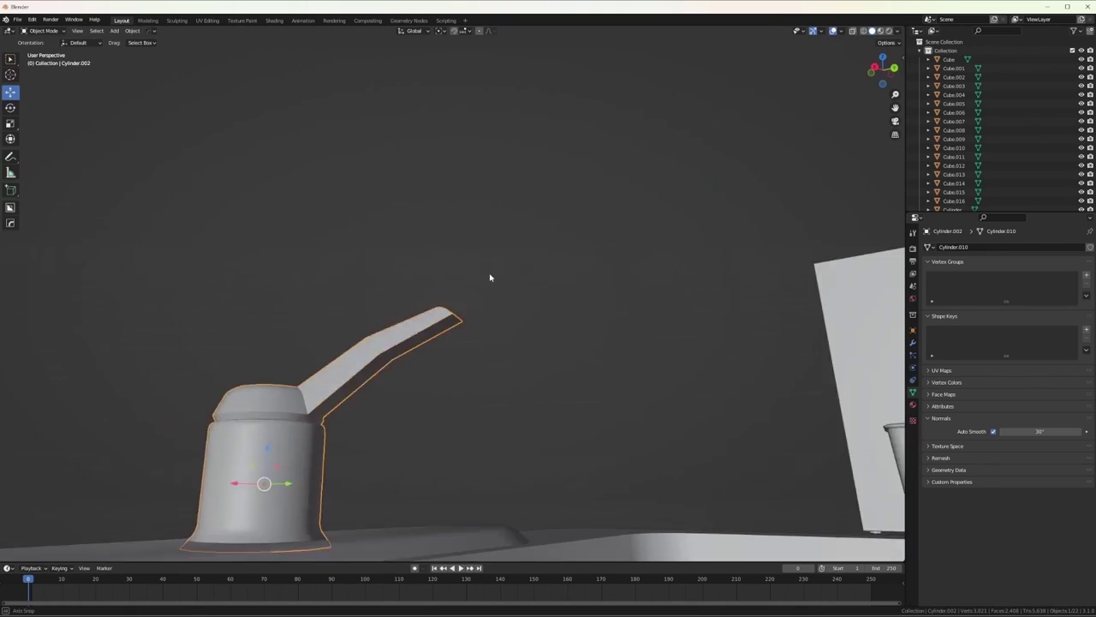
pyautogui.moveTo(489, 277); pyautogui.dragTo(485, 392, button='middle')
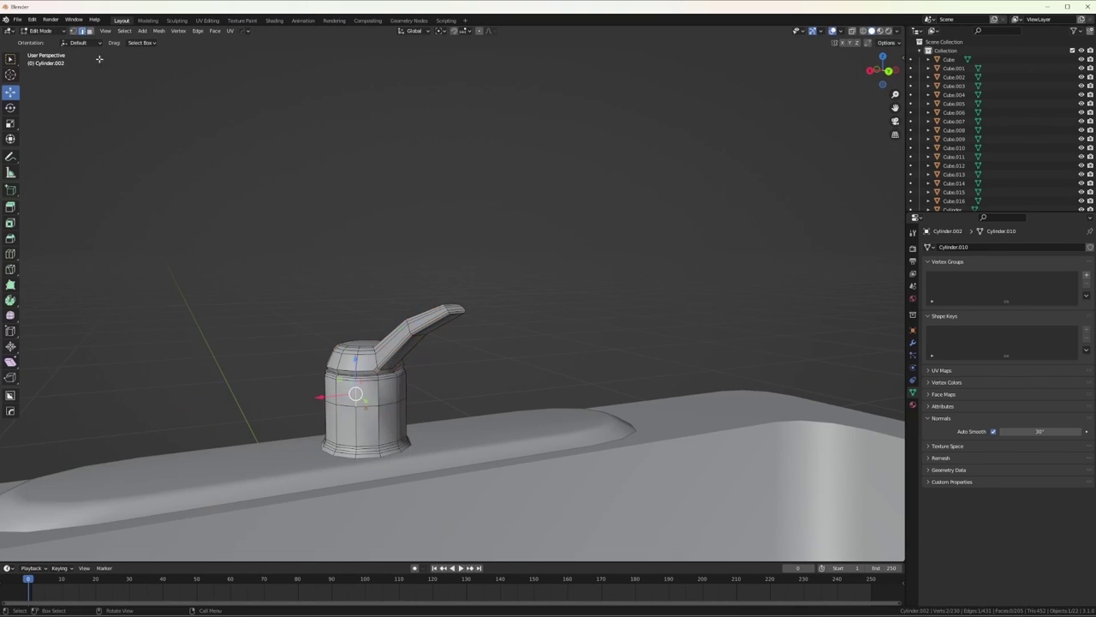
pyautogui.moveTo(99, 59); pyautogui.dragTo(547, 440, button='middle')
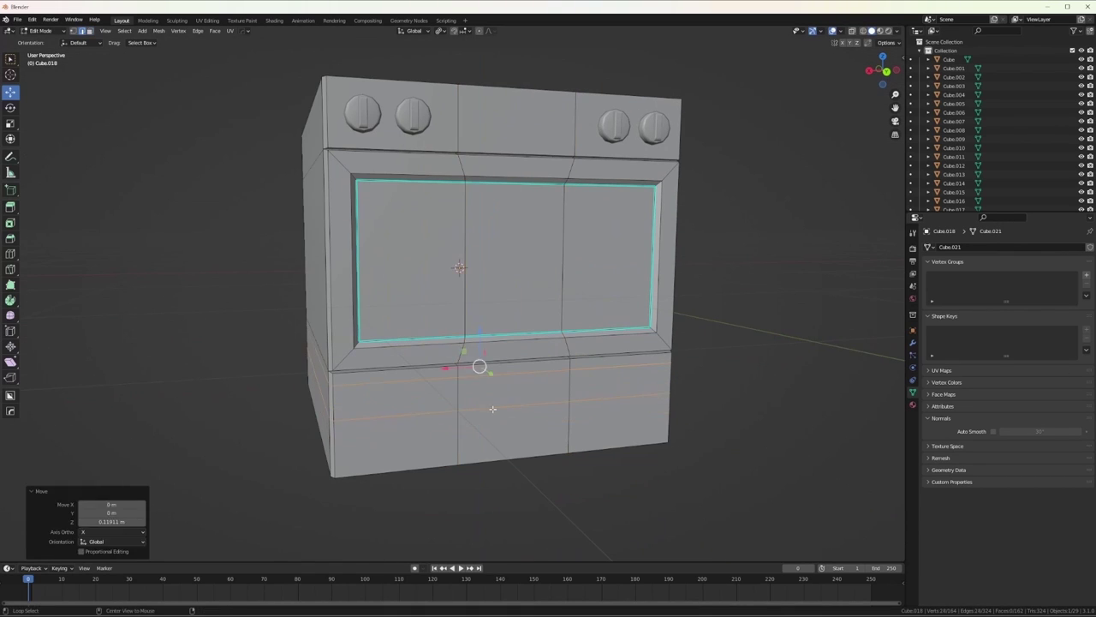
# Check the loop cuts across the stove's lower drawer front and leave mesh editing
pyautogui.moveTo(493, 409); pyautogui.dragTo(616, 420, button='middle')
pyautogui.press('Tab')
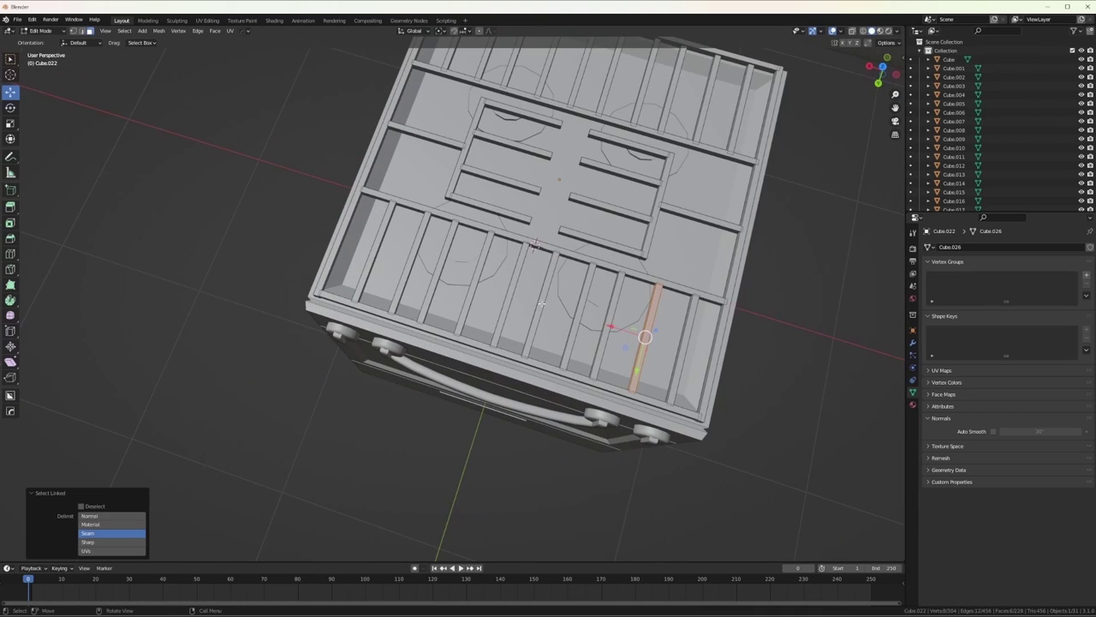
# Remove the grate bars crossing above the stove's burners and place short crosswise bars in the back-right section
pyautogui.moveTo(541, 303); pyautogui.dragTo(548, 257, button='middle')
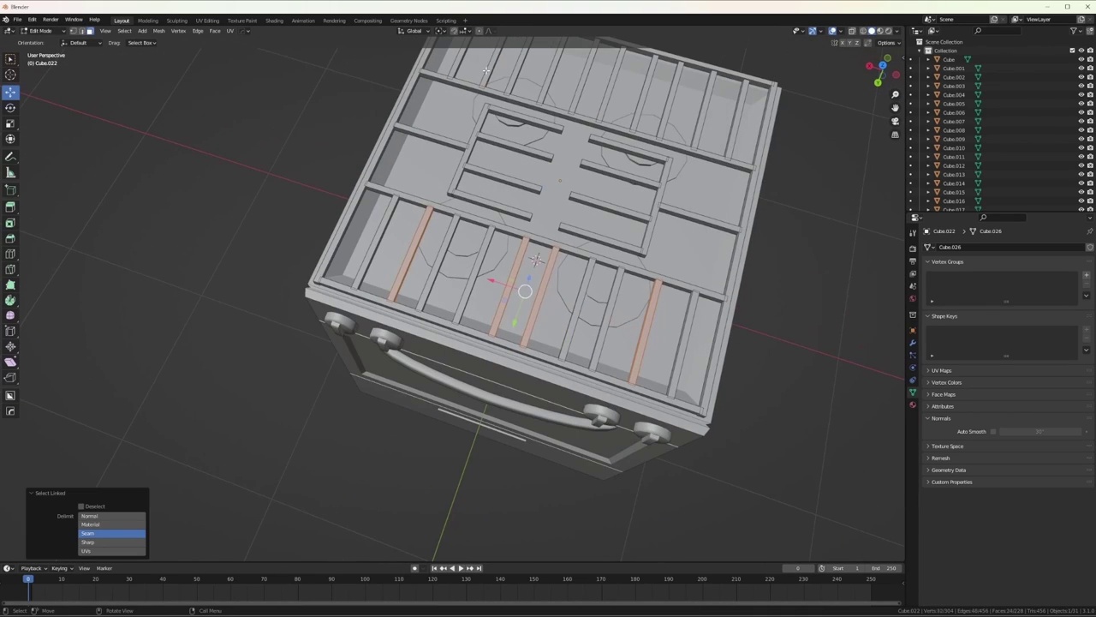
pyautogui.hotkey('alt', 'a')
pyautogui.click(634, 111)
pyautogui.press('g')
pyautogui.press('x')
pyautogui.click(775, 183)
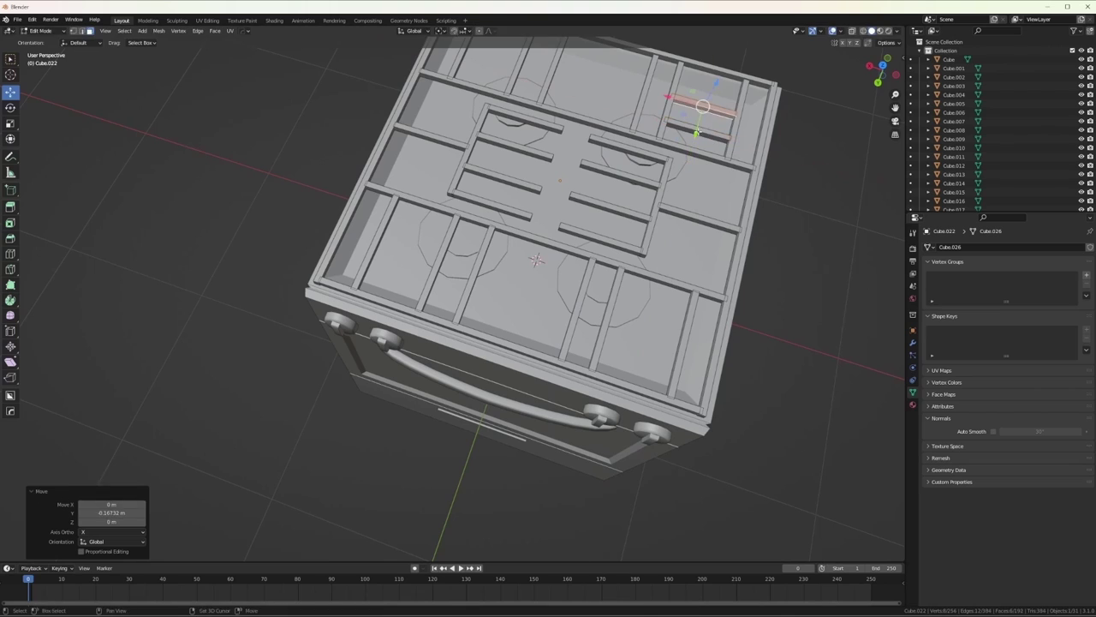
# Copy the crosswise bars along X into the grate's other back sections, moving the last copy -0.61213 m
pyautogui.moveTo(775, 182); pyautogui.dragTo(685, 197, button='middle')
pyautogui.press('g')
pyautogui.press('x')
pyautogui.click(685, 171)
# Change the transform pivot point and widen the back-middle crosswise bars by about 1.41 along X
pyautogui.click(441, 30)
pyautogui.click(471, 63)
pyautogui.press('s')
pyautogui.press('x')
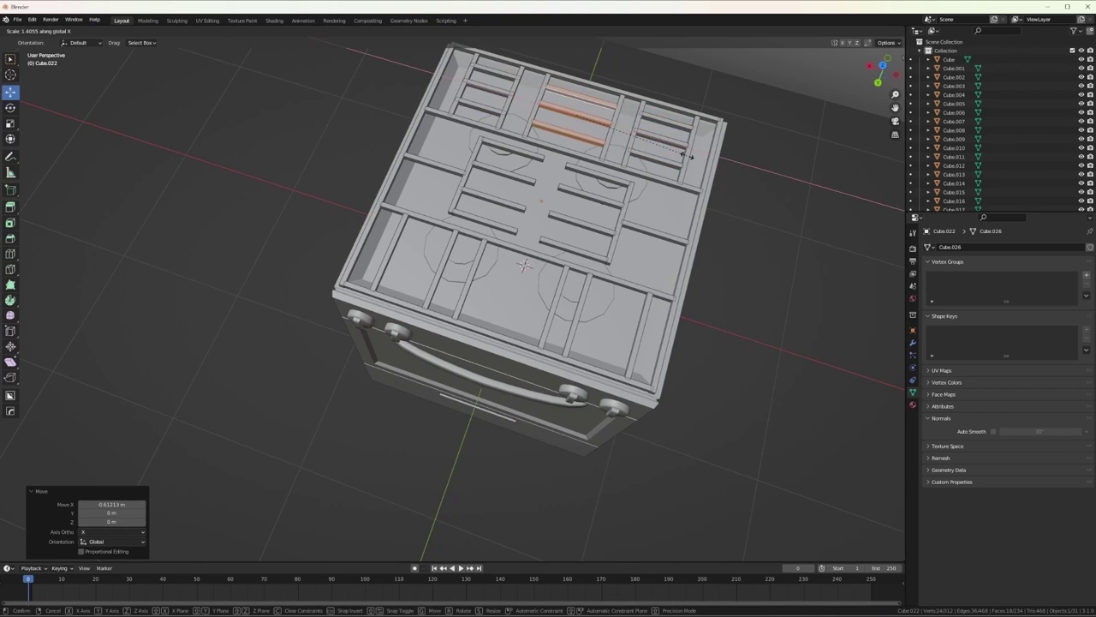
pyautogui.click(685, 154)
# Duplicate the crosswise bars for the front sections of the stove grate and leave mesh editing
pyautogui.hotkey('shift', 'd')
pyautogui.press('Tab')
pyautogui.moveTo(685, 154); pyautogui.dragTo(596, 320, button='middle')
pyautogui.scroll(-5, 596, 320)
pyautogui.press('KP_1')
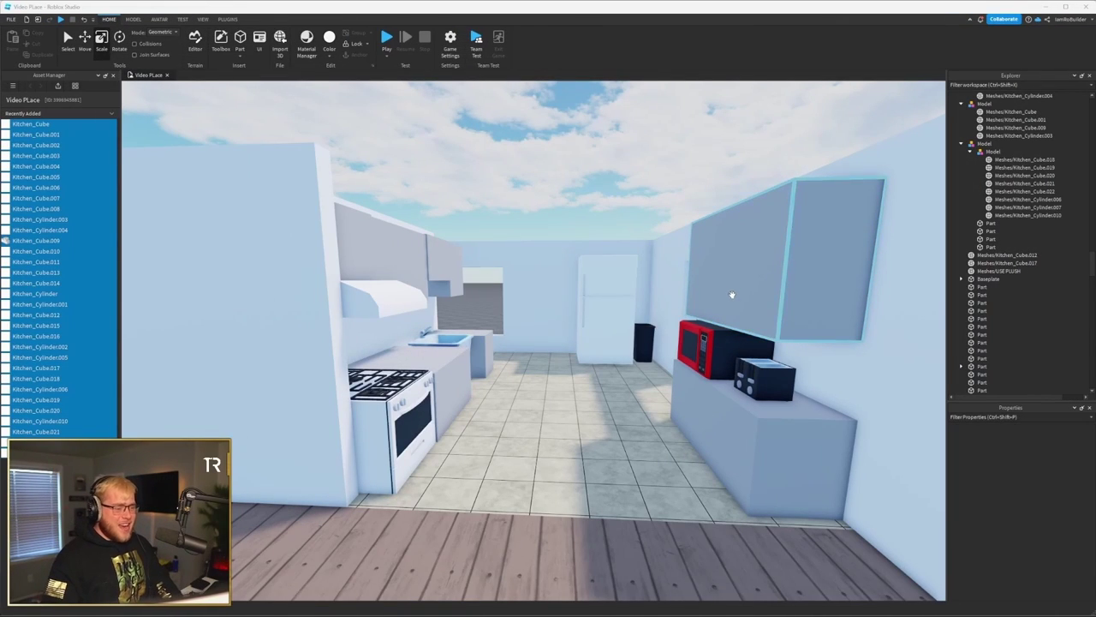
# Look around the furnished kitchen in Roblox Studio, examining the stove, sink, fridge and bin
pyautogui.moveTo(731, 295); pyautogui.dragTo(664, 332, button='right')
pyautogui.scroll(-5, 664, 332)
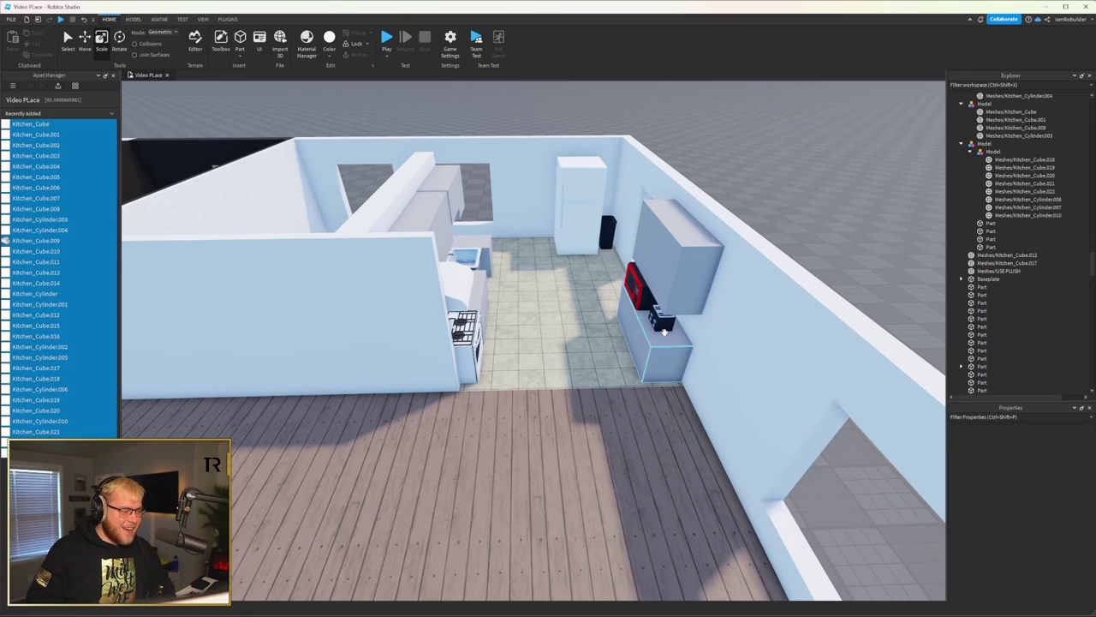
pyautogui.press('w')
pyautogui.moveTo(664, 355); pyautogui.dragTo(684, 325, button='right')
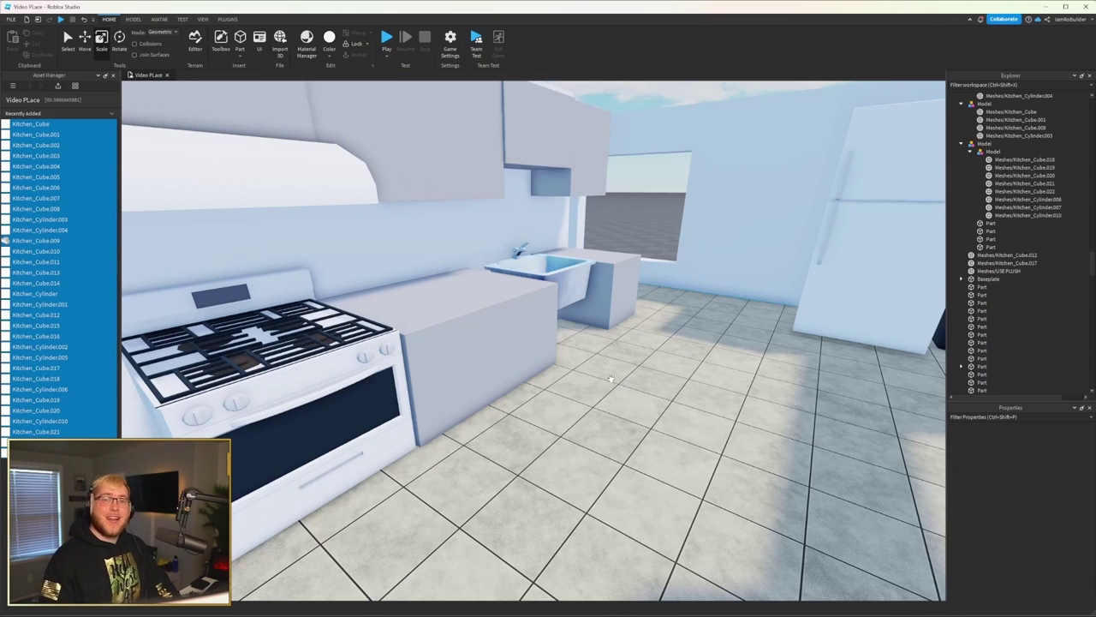
pyautogui.scroll(-10, 500, 339)
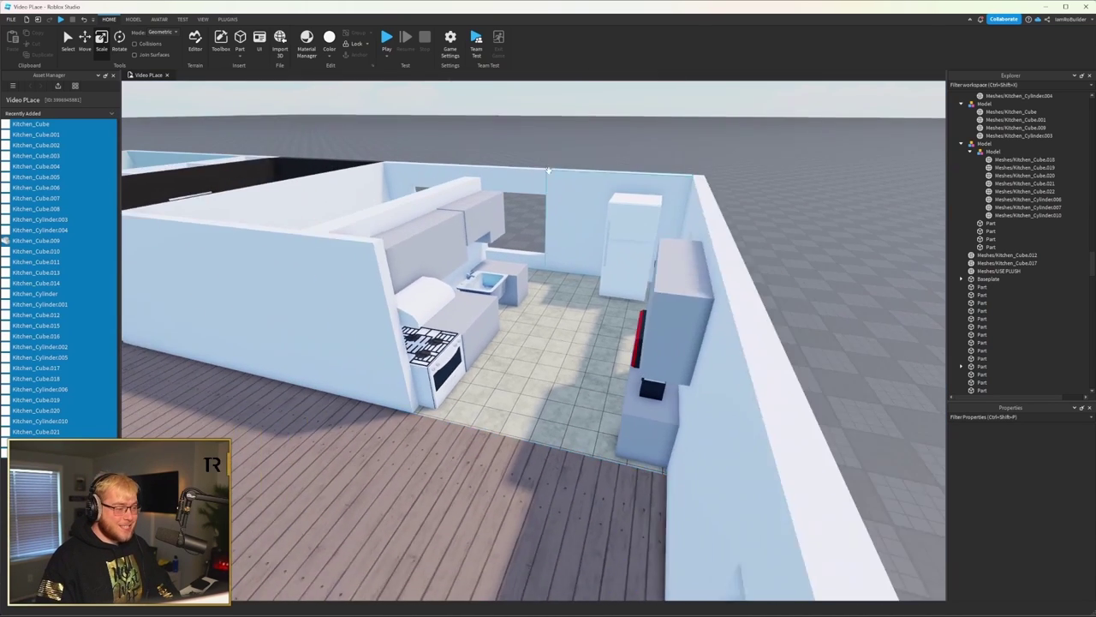
pyautogui.scroll(10, 541, 246)
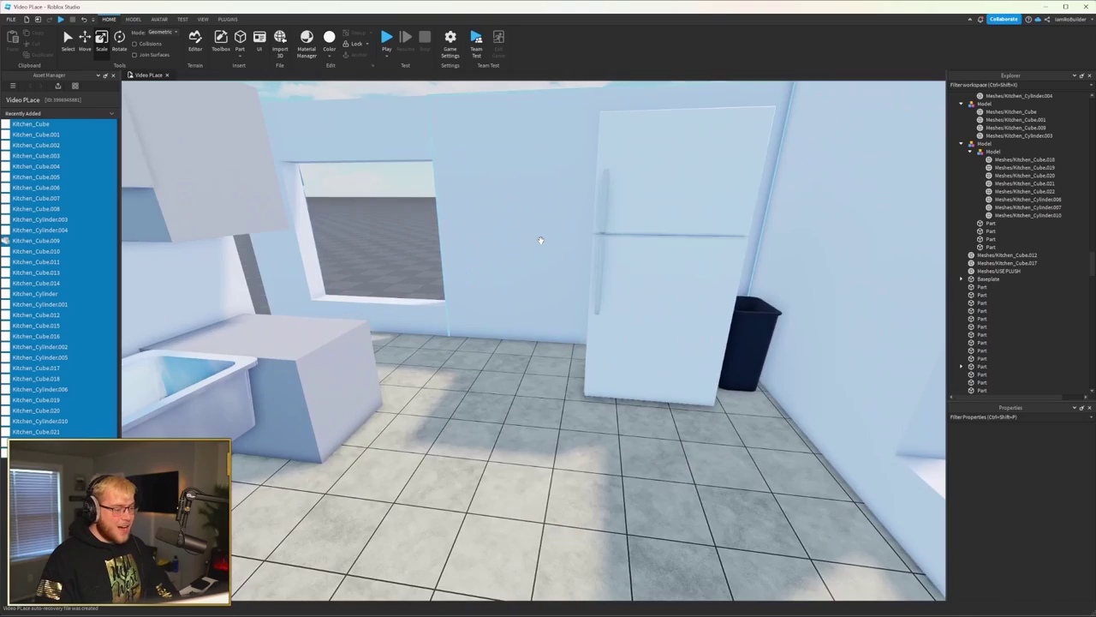
pyautogui.moveTo(539, 240); pyautogui.dragTo(542, 246, button='right')
pyautogui.scroll(5, 542, 246)
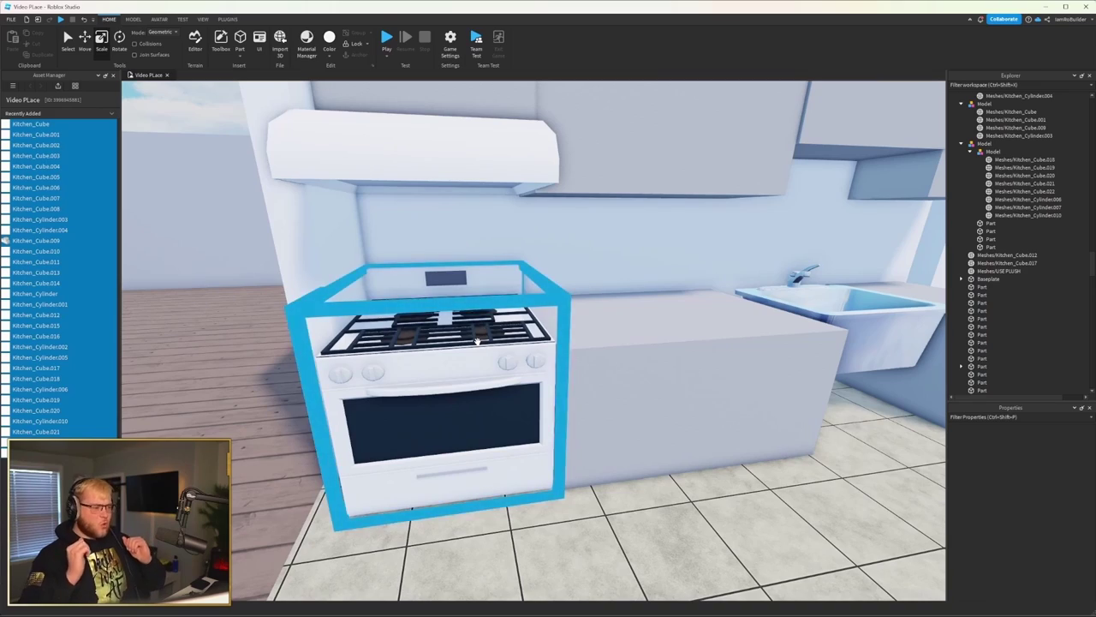
# Examine the microwave and toaster on the opposite counter and return to a wider view of the kitchen
pyautogui.scroll(-5, 432, 137)
pyautogui.moveTo(459, 208); pyautogui.dragTo(568, 222, button='right')
pyautogui.scroll(5, 568, 222)
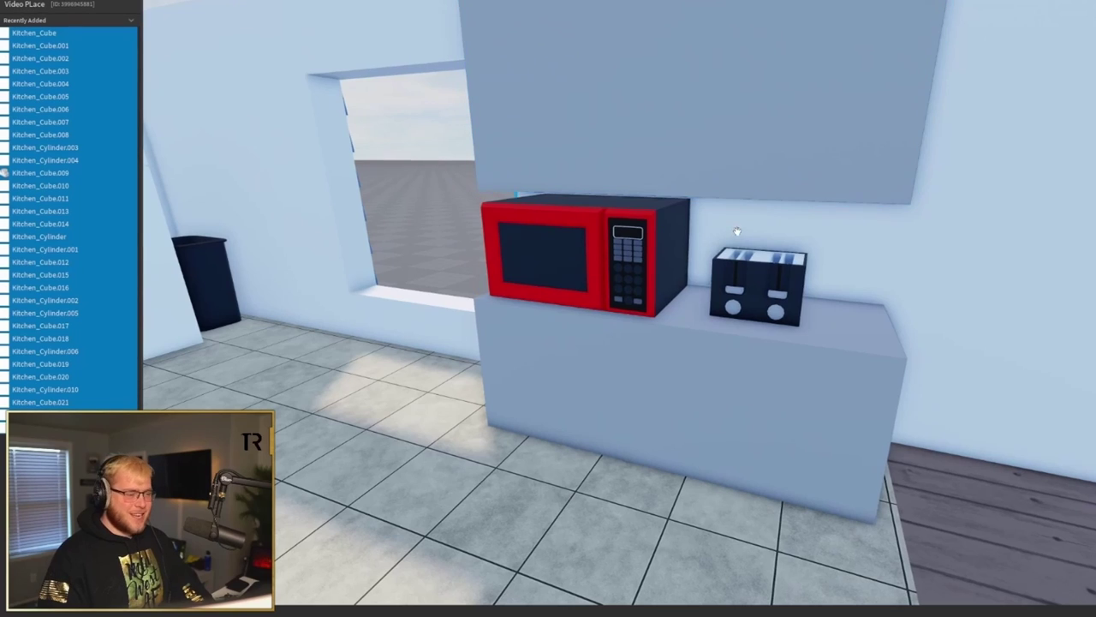
pyautogui.scroll(5, 614, 287)
pyautogui.moveTo(737, 229); pyautogui.dragTo(805, 205, button='right')
pyautogui.scroll(-10, 800, 215)
pyautogui.scroll(2, 781, 196)
pyautogui.scroll(-1, 781, 196)
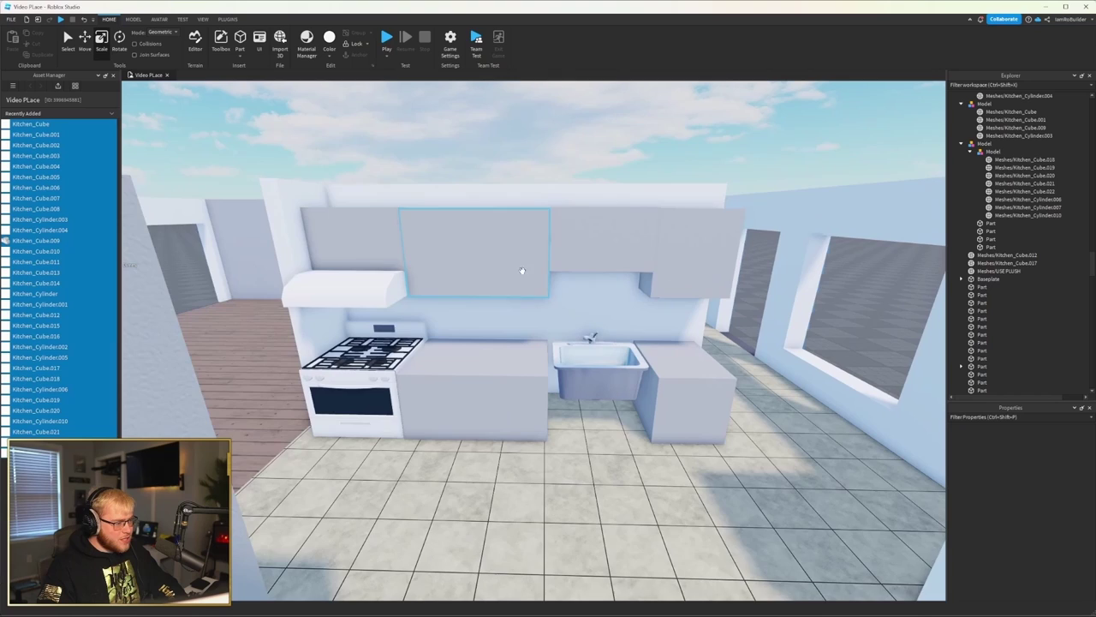
# Examine the upper cabinet blocks above the stove and sink, selecting and deselecting the one over the sink
pyautogui.click(610, 247)
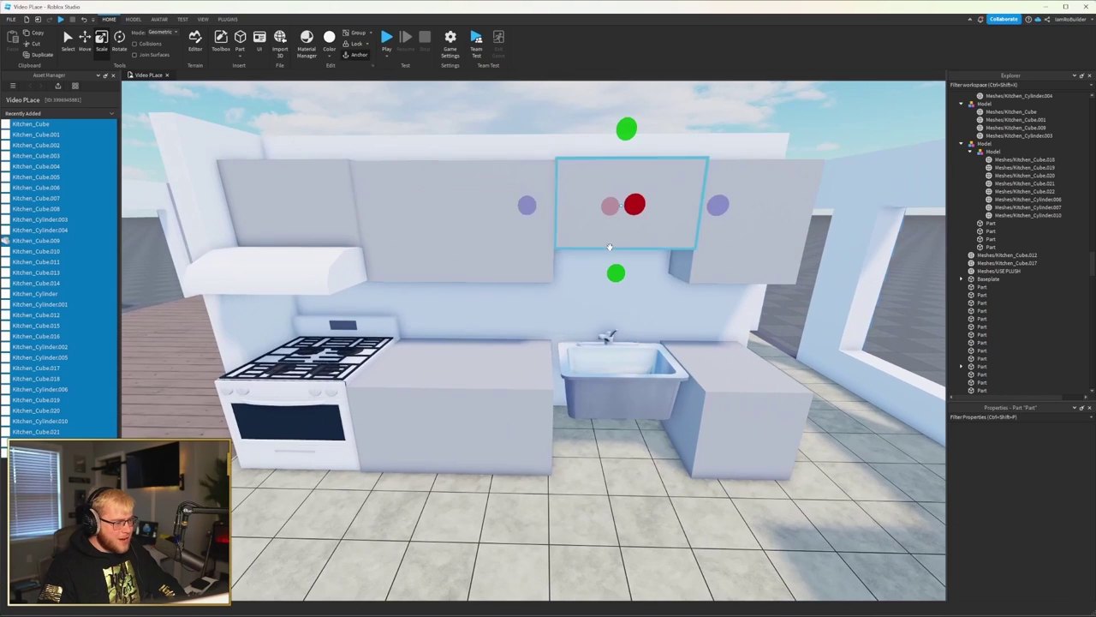
pyautogui.scroll(-5, 609, 248)
pyautogui.scroll(5, 518, 259)
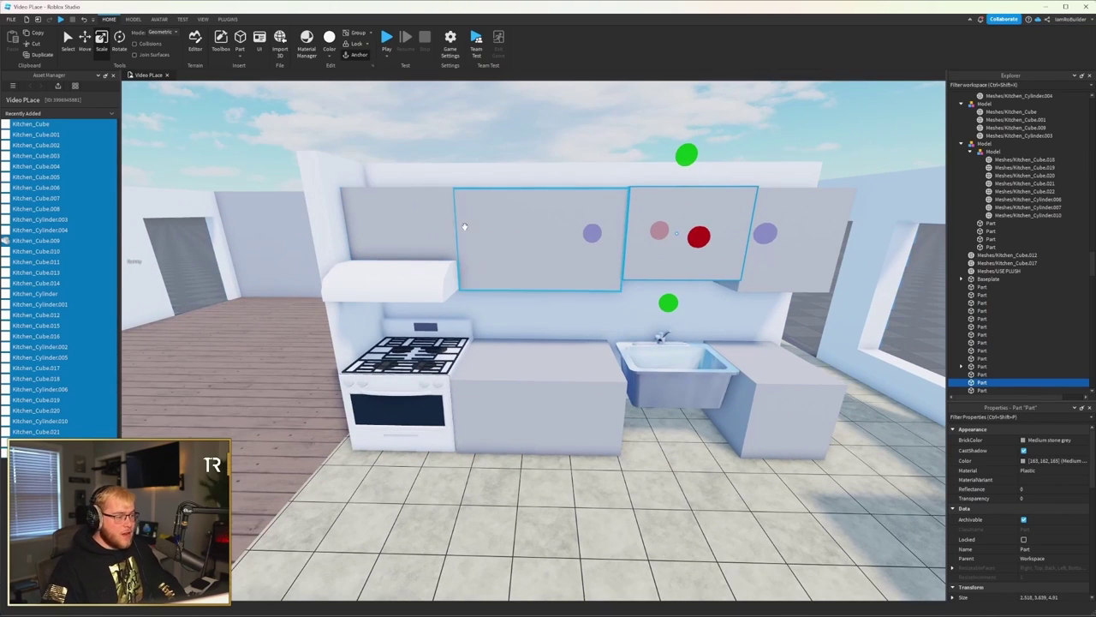
pyautogui.scroll(-4, 530, 227)
pyautogui.click(547, 155)
pyautogui.scroll(6, 547, 155)
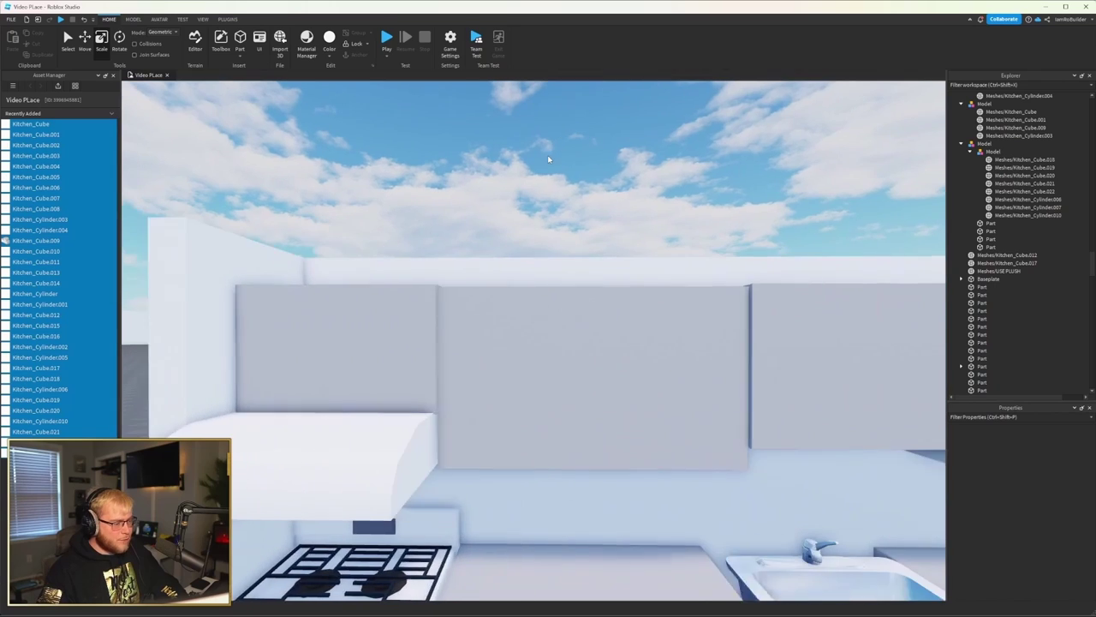
pyautogui.scroll(-8, 552, 162)
pyautogui.scroll(4, 558, 166)
# Stretch the upper cabinet block above the range hood along the wall to a length of about 11.56 studs
pyautogui.click(471, 294)
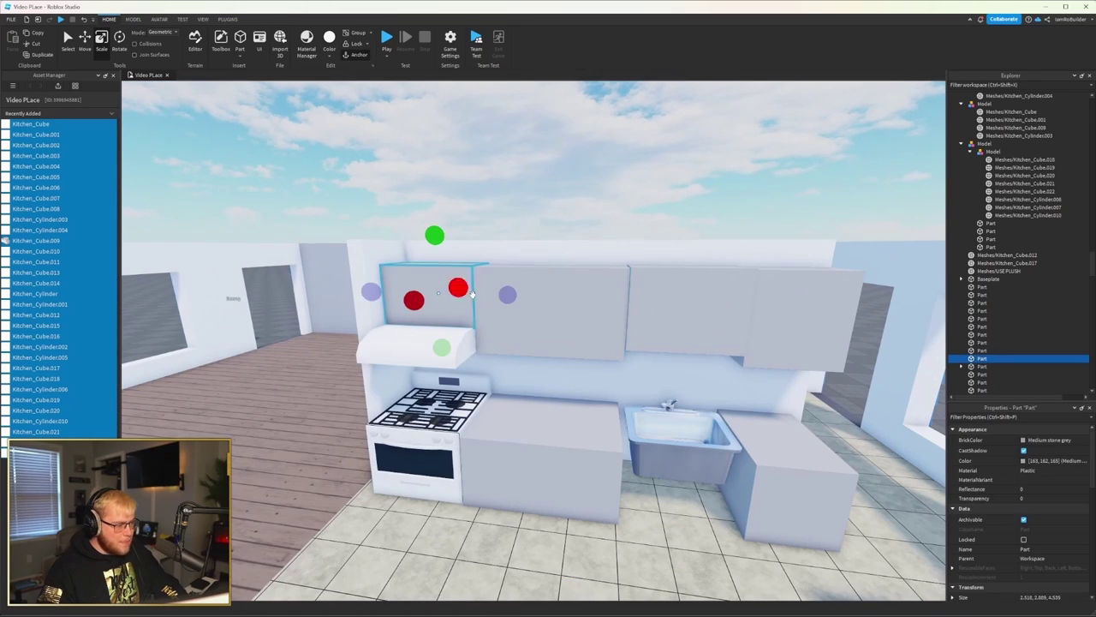
pyautogui.moveTo(507, 295); pyautogui.dragTo(638, 297)
pyautogui.scroll(4, 638, 296)
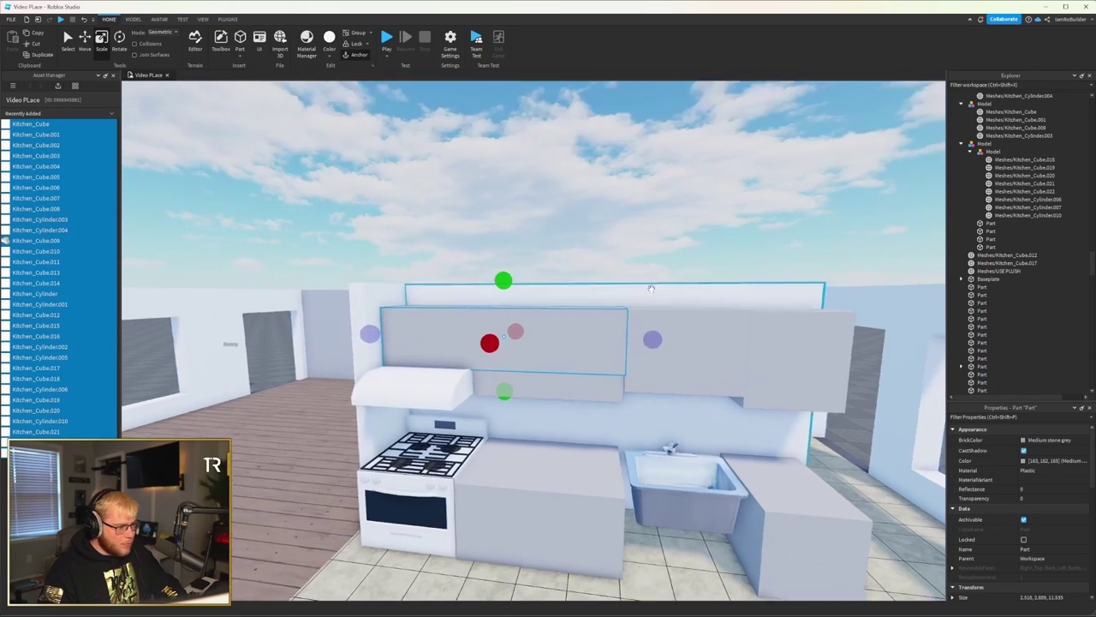
pyautogui.moveTo(638, 296); pyautogui.dragTo(477, 328, button='right')
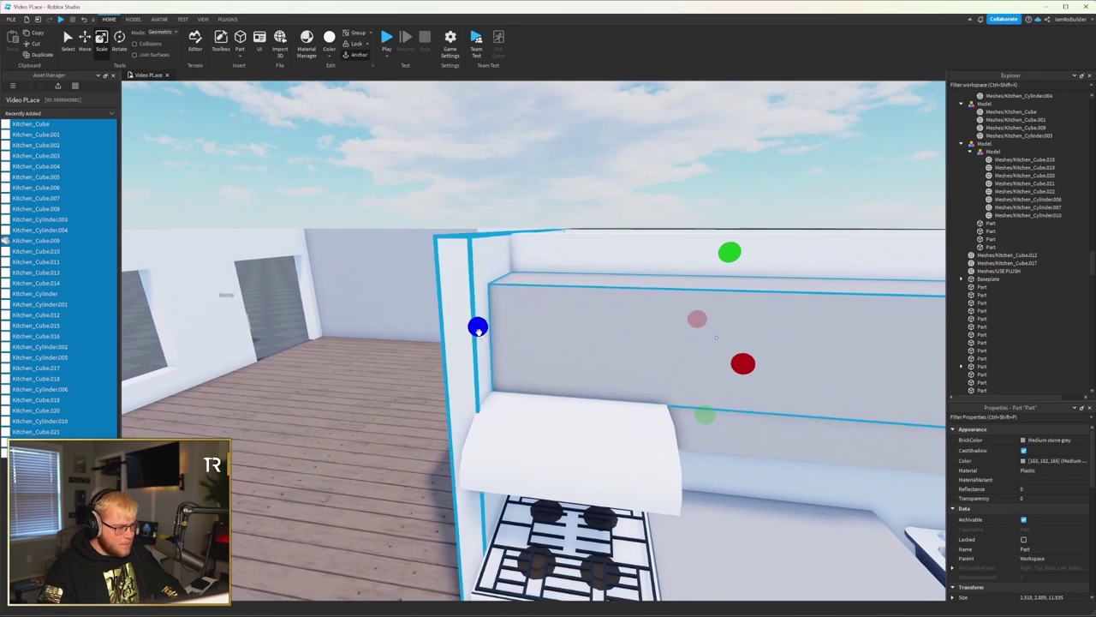
# Resize the upper cabinet block between the range hood and sink to about 7.04 studs long and 4.26 studs high
pyautogui.moveTo(477, 328); pyautogui.dragTo(634, 338)
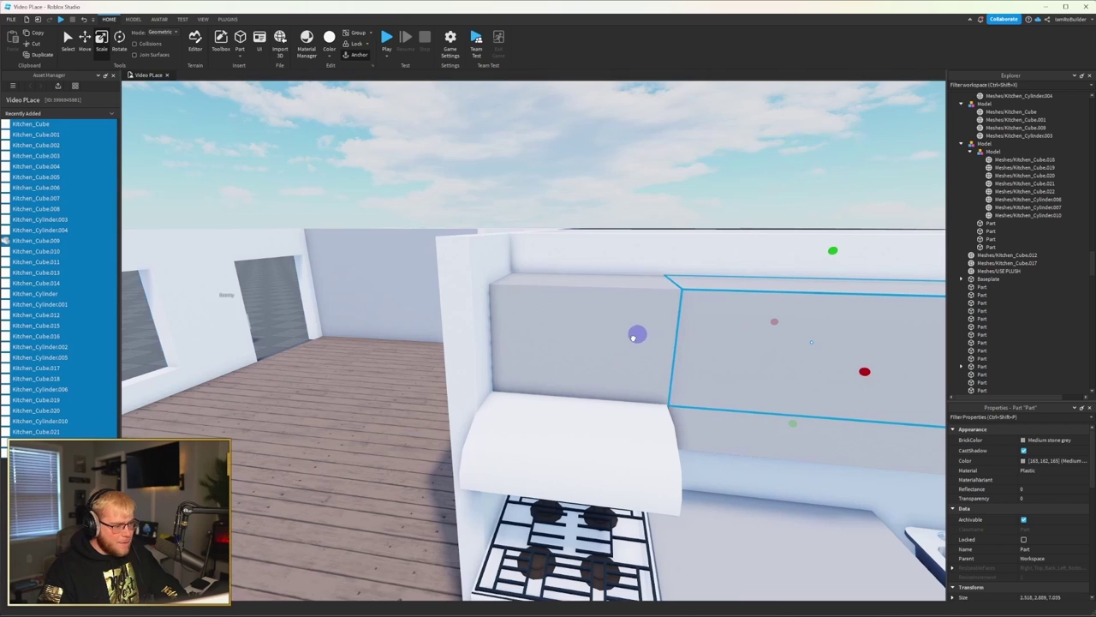
pyautogui.moveTo(633, 338); pyautogui.dragTo(680, 345, button='right')
pyautogui.scroll(3, 680, 345)
pyautogui.scroll(-1, 545, 378)
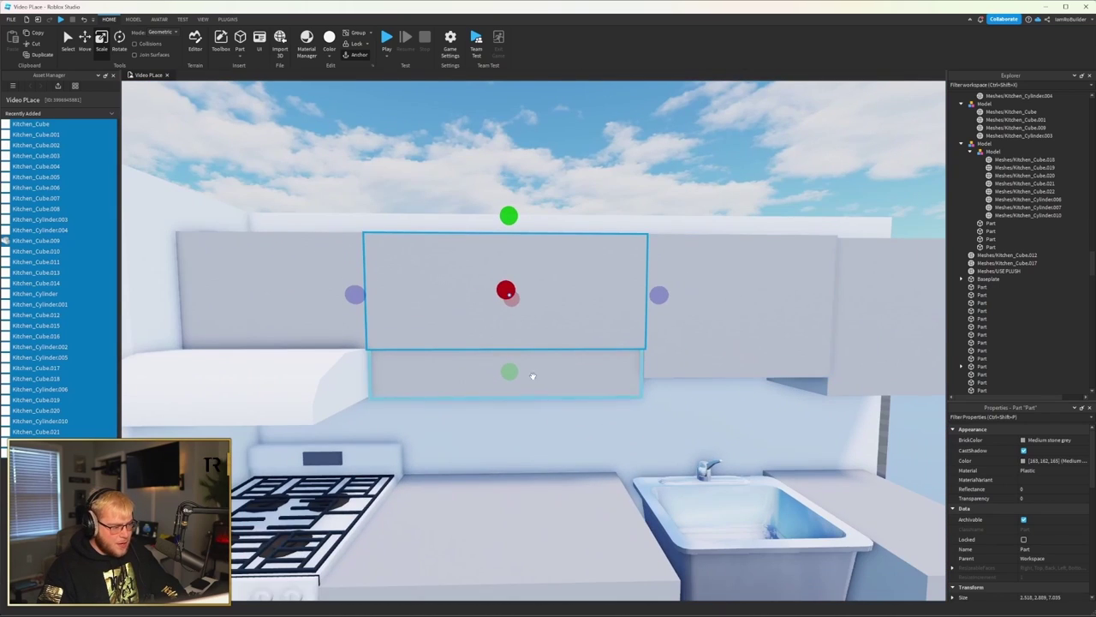
pyautogui.moveTo(532, 376); pyautogui.dragTo(592, 343)
pyautogui.moveTo(592, 342); pyautogui.dragTo(498, 418, button='right')
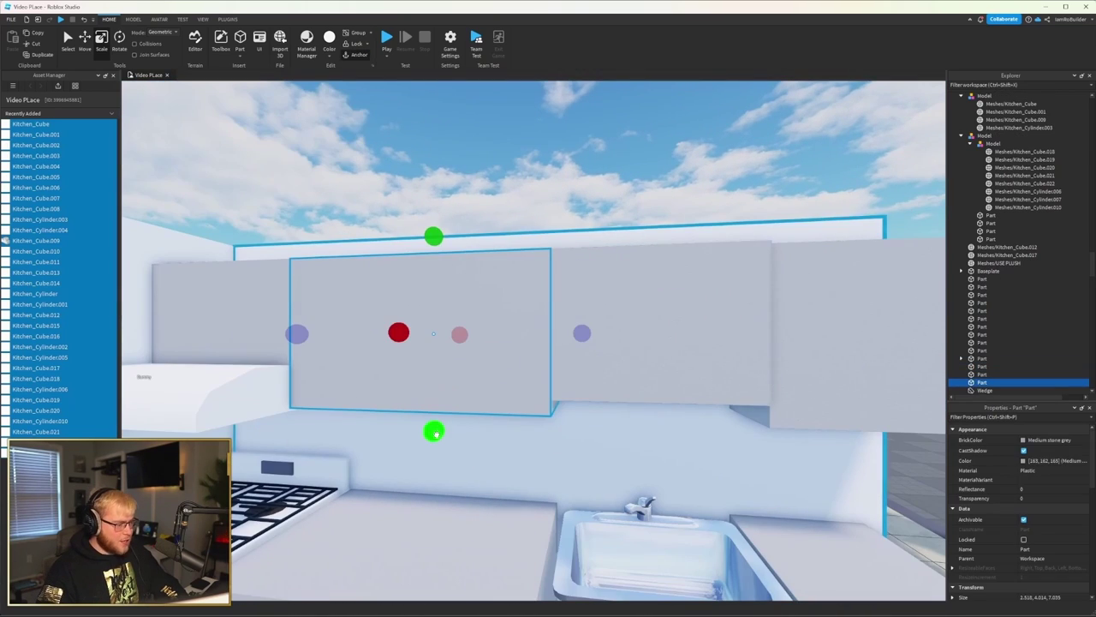
pyautogui.moveTo(434, 432); pyautogui.dragTo(434, 440)
# Delete the end upper cabinet block beyond the sink and fit a copy of the tall cabinet block up to the wall's end
pyautogui.moveTo(434, 441); pyautogui.dragTo(787, 268, button='right')
pyautogui.click(788, 266)
pyautogui.click(428, 270)
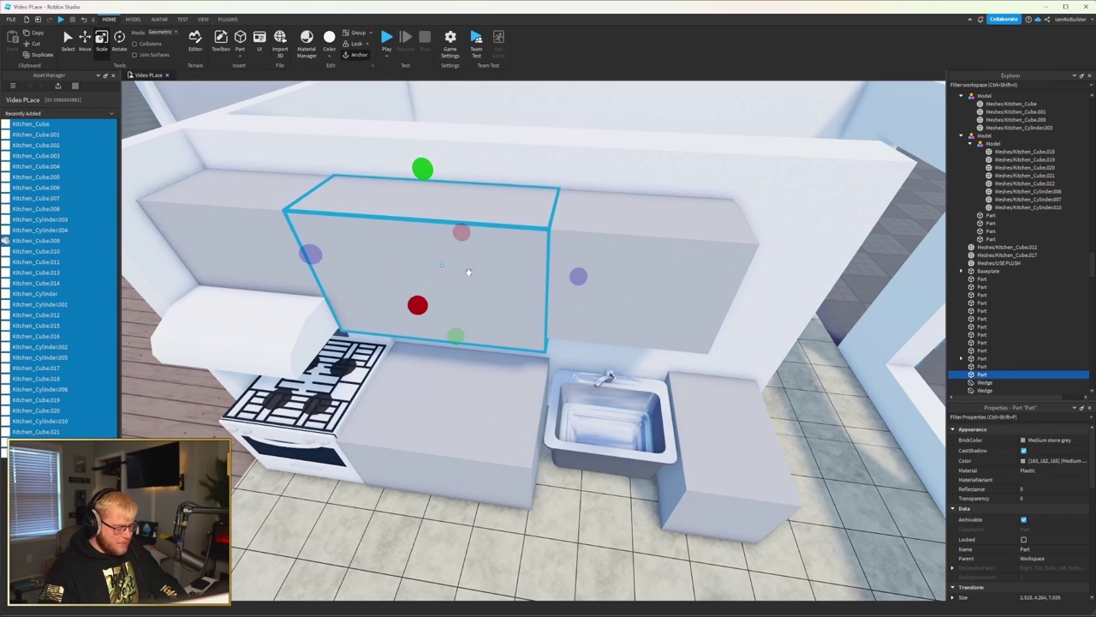
pyautogui.moveTo(578, 275); pyautogui.dragTo(682, 278)
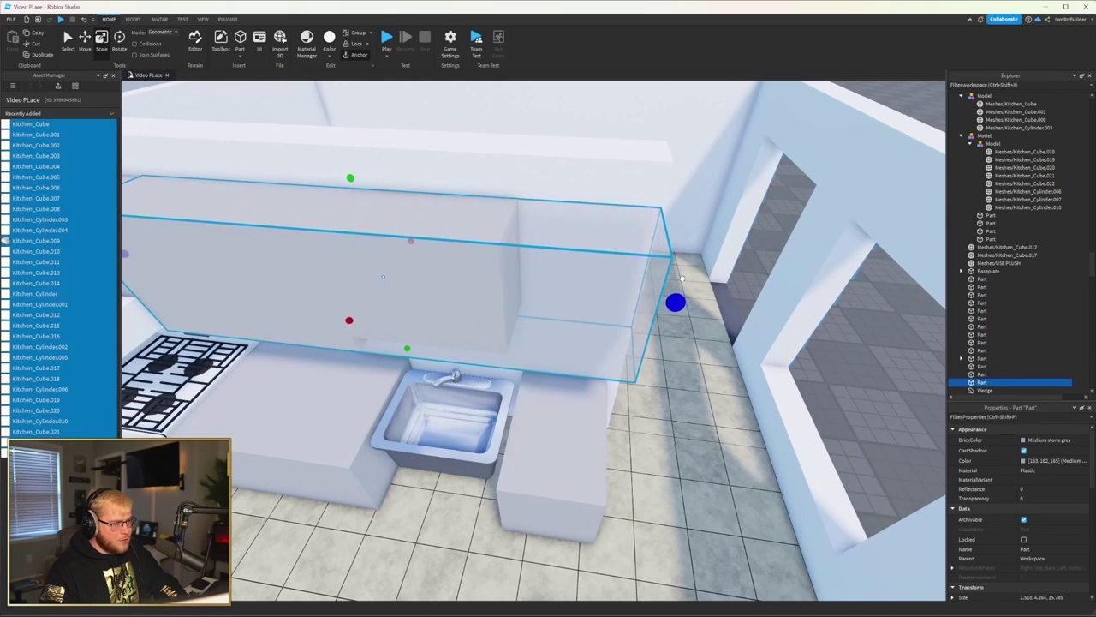
pyautogui.moveTo(682, 278); pyautogui.dragTo(733, 193, button='right')
pyautogui.click(733, 190)
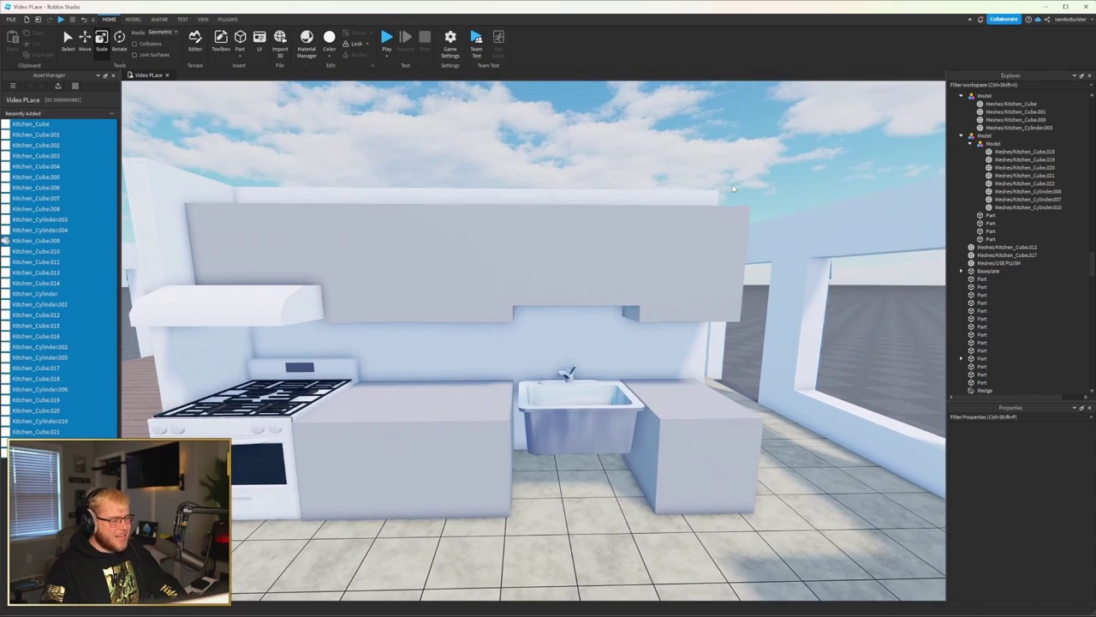
# Replace the two base blocks beside the sink with a counter block next to the stove, about 4.77 × 3.51 × 7.04 studs
pyautogui.click(693, 429)
pyautogui.keyDown('ctrl'); pyautogui.click(403, 446); pyautogui.keyUp('ctrl')
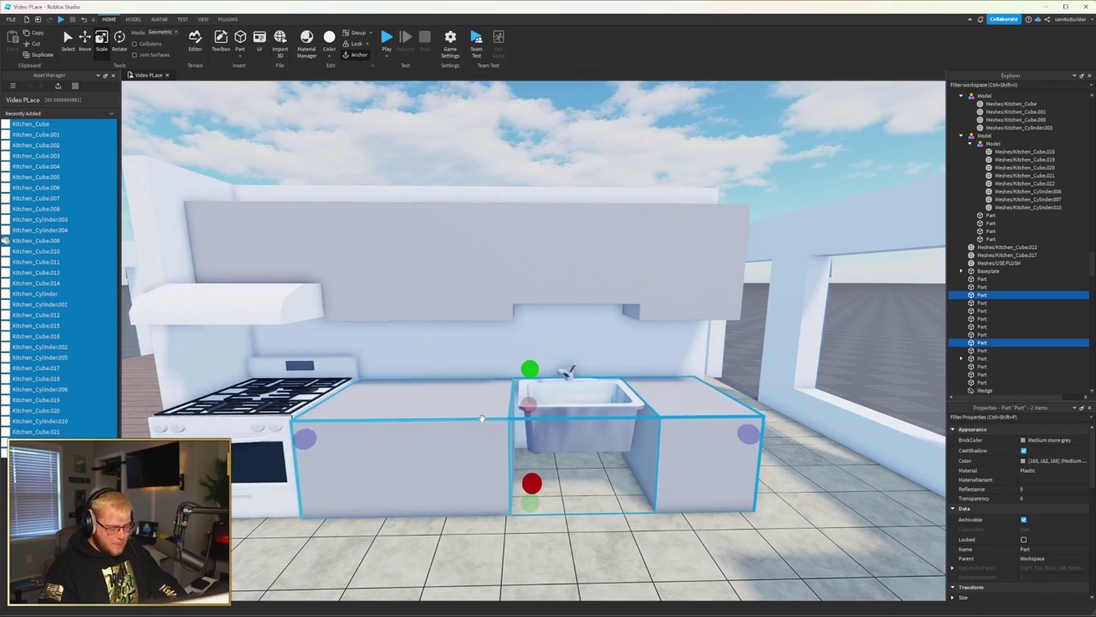
pyautogui.press('Delete')
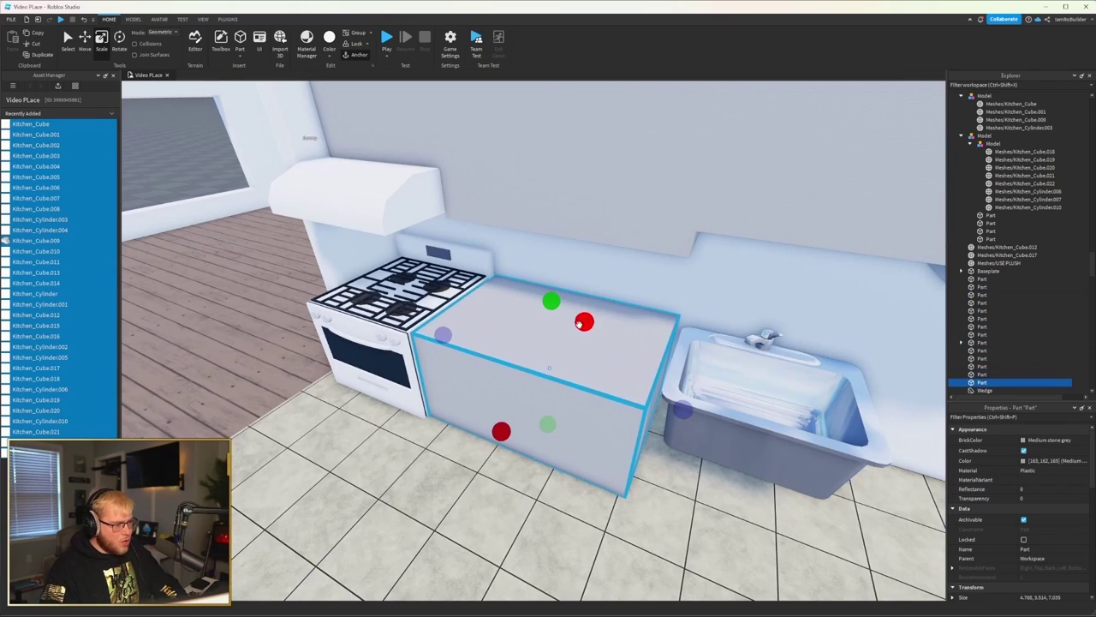
pyautogui.moveTo(579, 324); pyautogui.dragTo(534, 382)
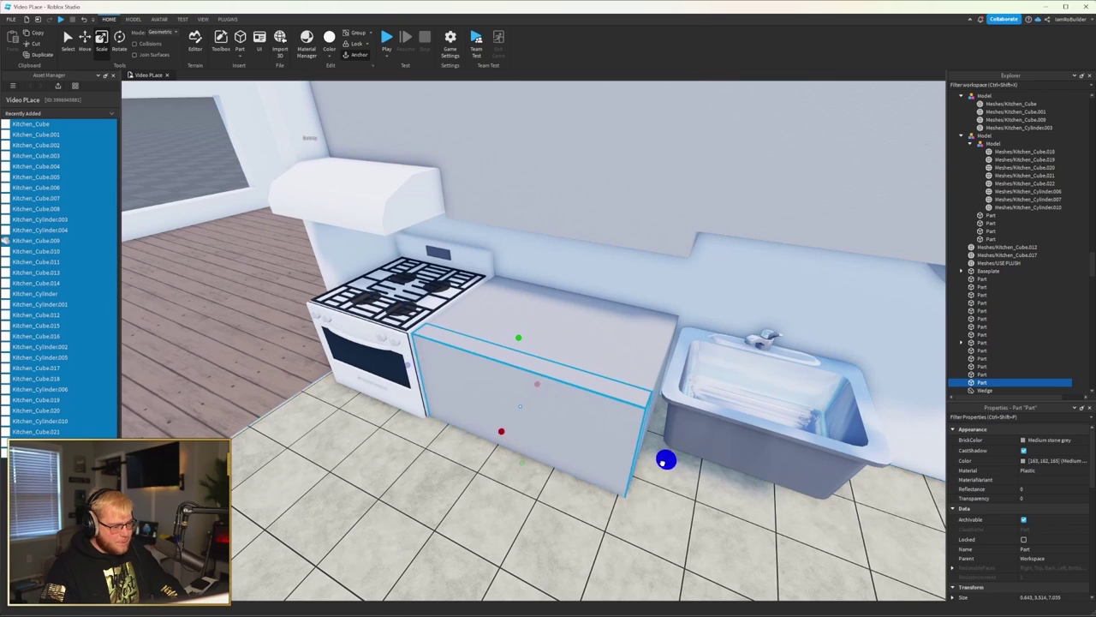
pyautogui.moveTo(662, 462); pyautogui.dragTo(621, 463)
pyautogui.hotkey('ctrl', 'z')
pyautogui.hotkey('ctrl', 'z')
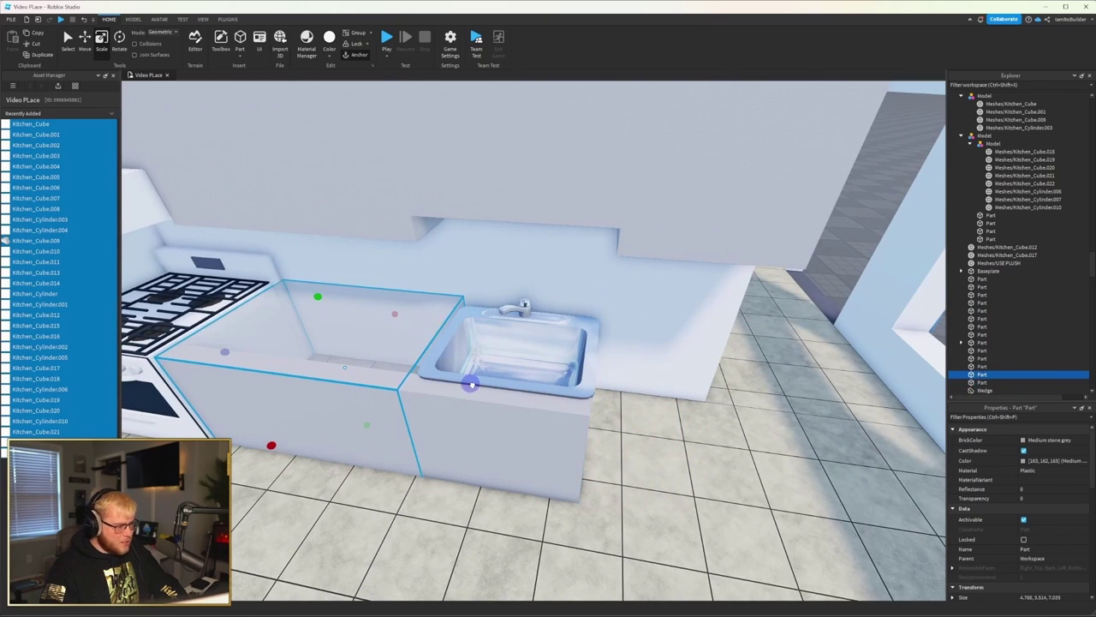
# Continue the counter with copies of the base block under and beyond the sink, making the end piece about 4.26 studs long
pyautogui.moveTo(482, 385); pyautogui.dragTo(565, 375)
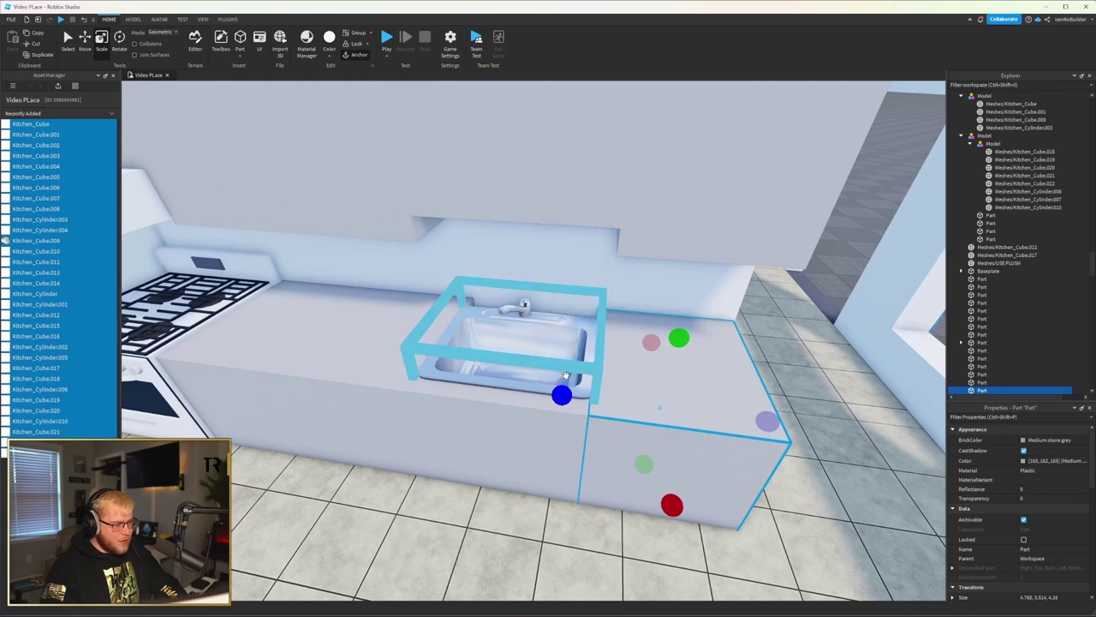
pyautogui.moveTo(769, 325); pyautogui.dragTo(727, 303, button='right')
pyautogui.click(718, 247)
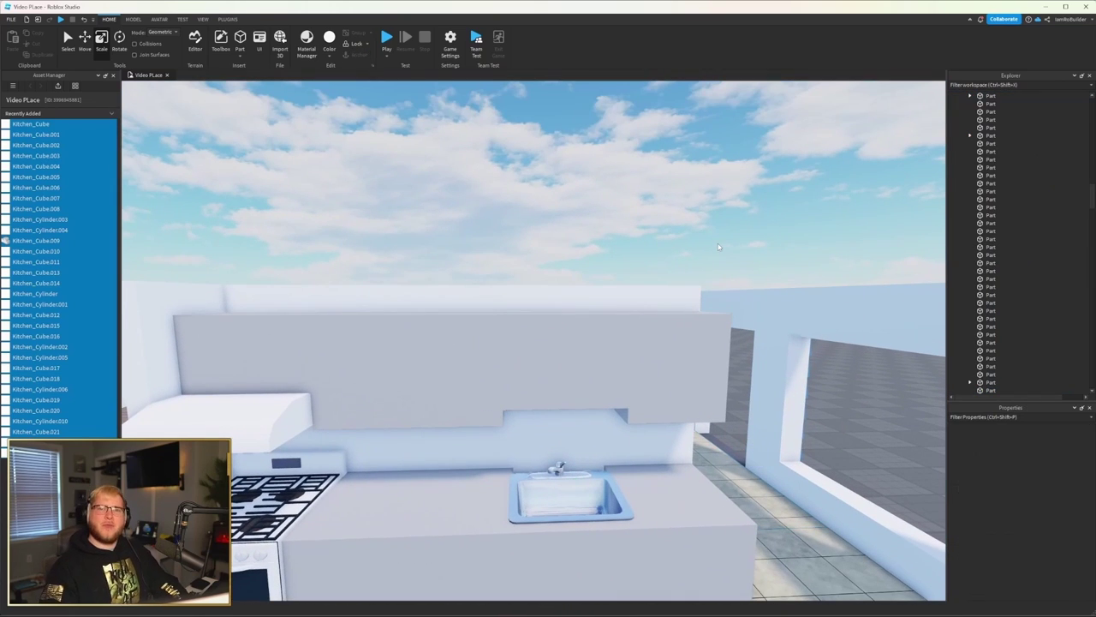
# Examine the completed counter run around the sink and its fit with the cabinets and the rest of the kitchen
pyautogui.scroll(-3, 722, 224)
pyautogui.moveTo(722, 223); pyautogui.dragTo(376, 400, button='right')
pyautogui.click(375, 400)
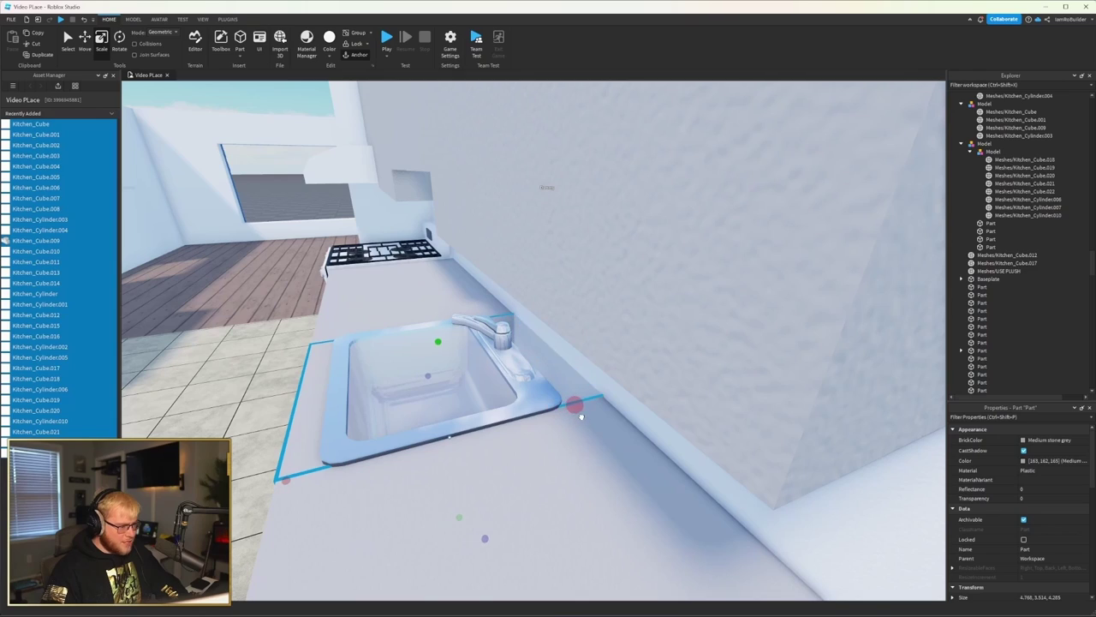
pyautogui.scroll(-5, 768, 188)
pyautogui.click(768, 188)
pyautogui.moveTo(768, 189); pyautogui.dragTo(686, 244, button='right')
pyautogui.scroll(-5, 686, 248)
pyautogui.scroll(3, 686, 244)
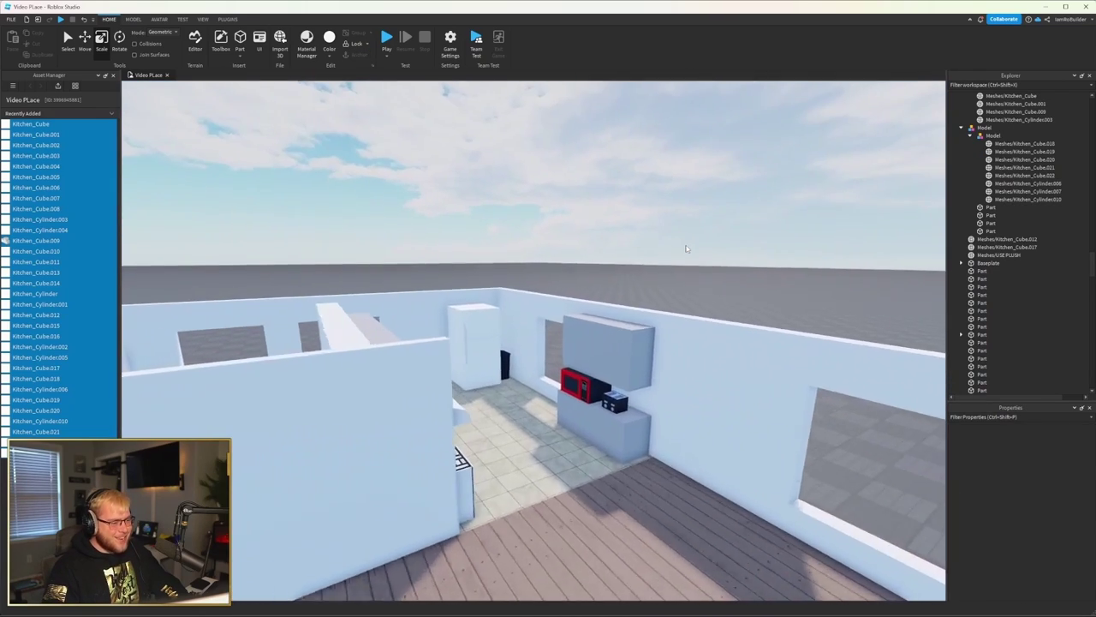
pyautogui.scroll(10, 686, 248)
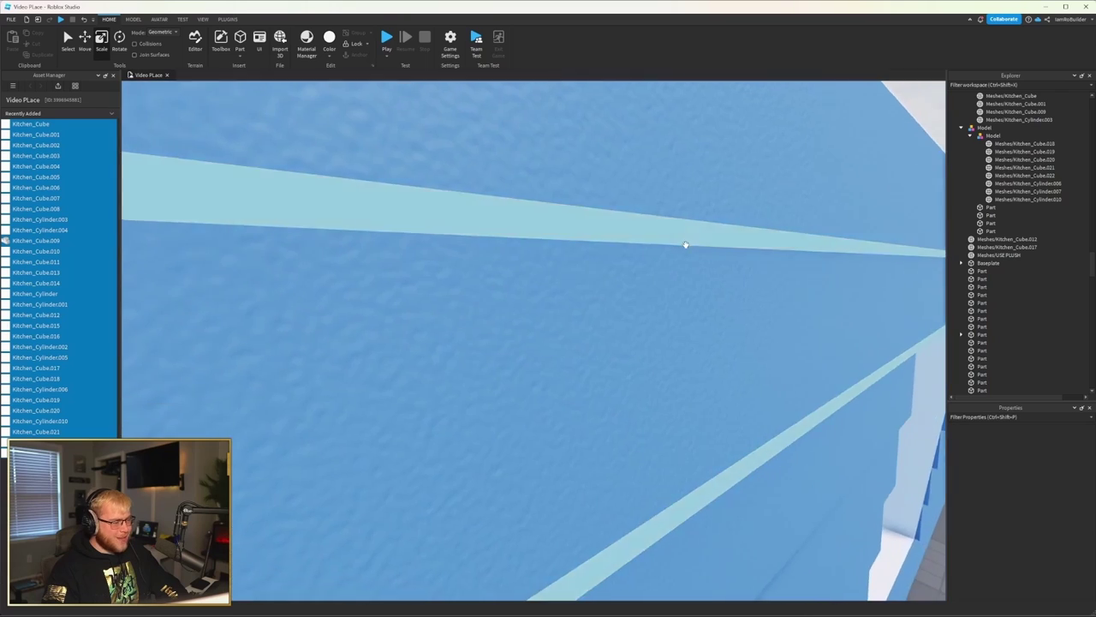
pyautogui.click(686, 245)
pyautogui.scroll(-5, 686, 245)
pyautogui.scroll(3, 686, 245)
# Lower the sink-wall base blocks with the F3X resize tool in 0.125-stud increments and form thin countertop slabs on top of them
pyautogui.moveTo(686, 245); pyautogui.dragTo(536, 257, button='right')
pyautogui.scroll(5, 366, 343)
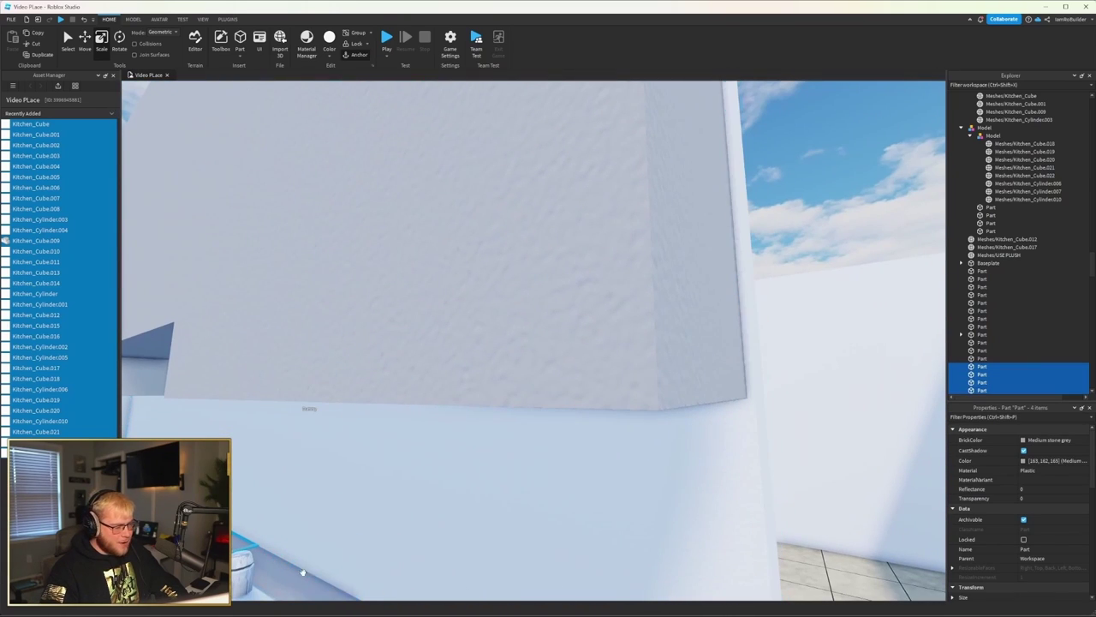
pyautogui.scroll(-5, 408, 487)
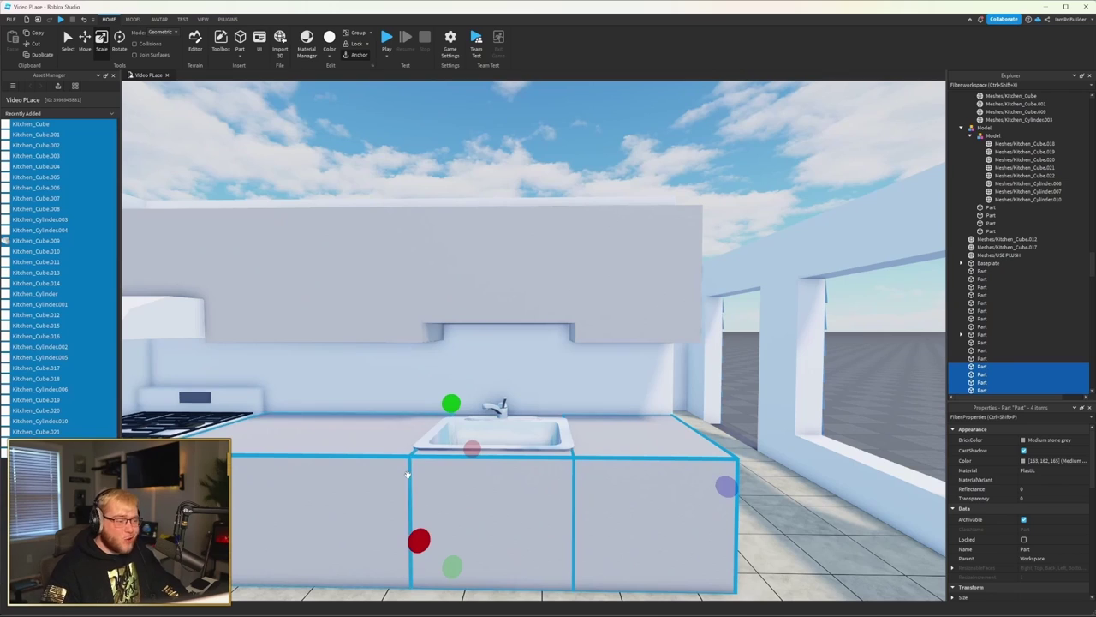
pyautogui.click(227, 18)
pyautogui.click(768, 43)
pyautogui.press('x')
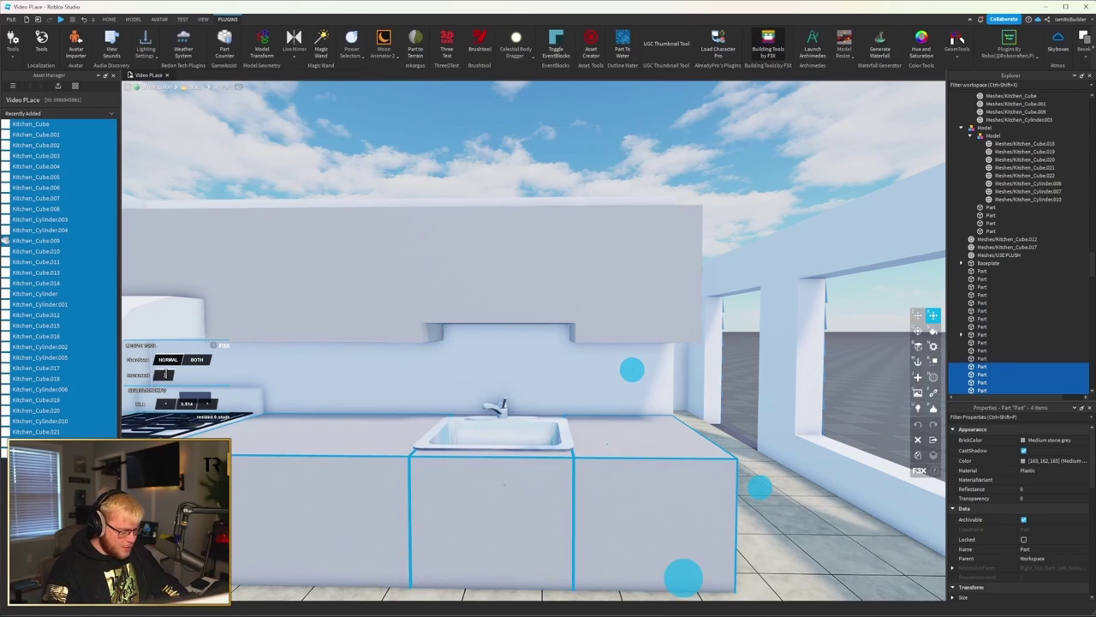
pyautogui.moveTo(632, 369); pyautogui.dragTo(634, 382)
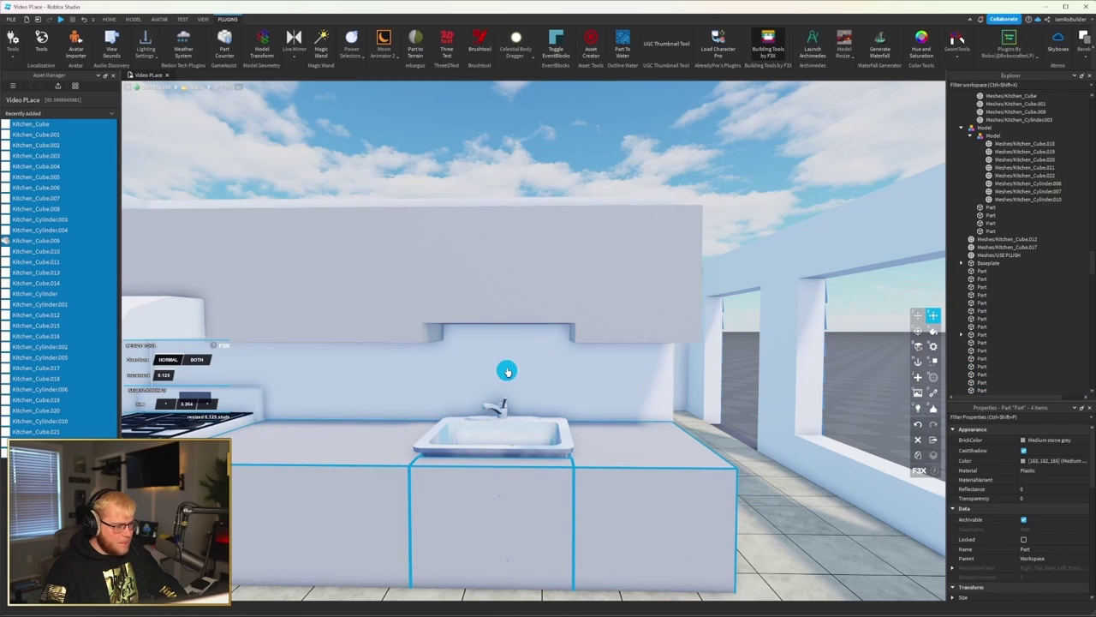
pyautogui.moveTo(507, 370); pyautogui.dragTo(505, 363)
pyautogui.scroll(2, 511, 550)
pyautogui.hotkey('ctrl', 'z')
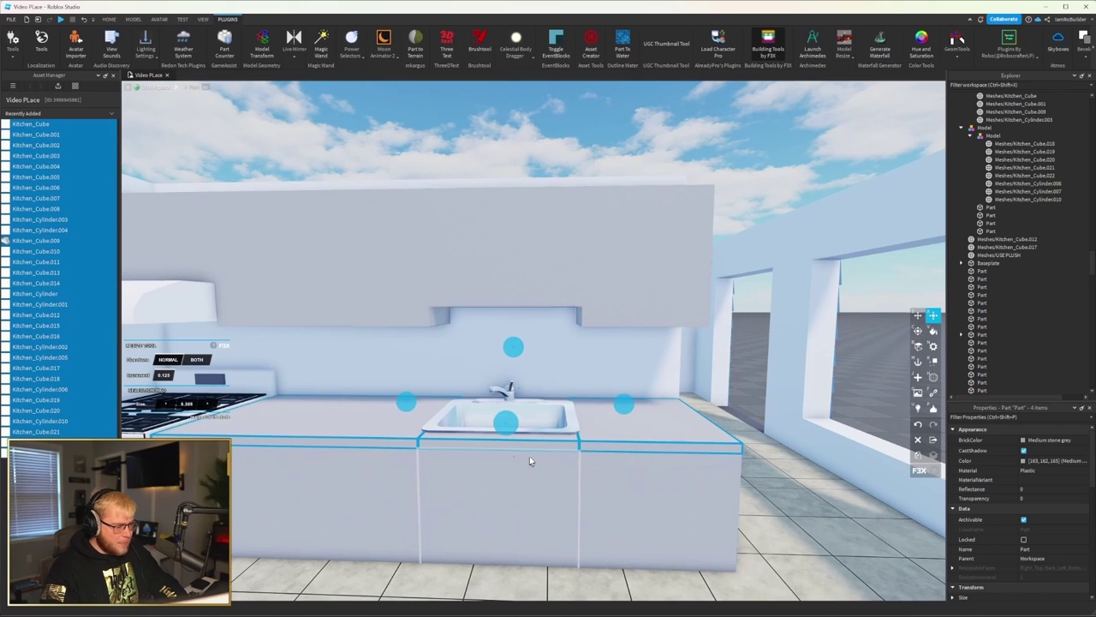
pyautogui.hotkey('ctrl', '3')
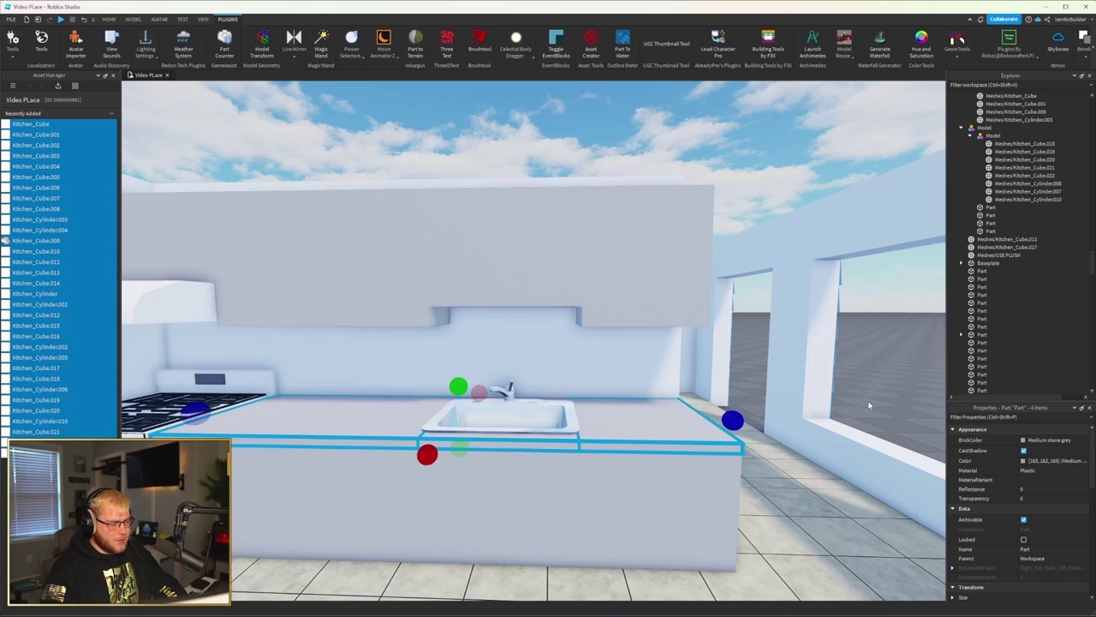
# Set the BrickColor of the thin countertop slabs around the sink to Burlap
pyautogui.click(1049, 439)
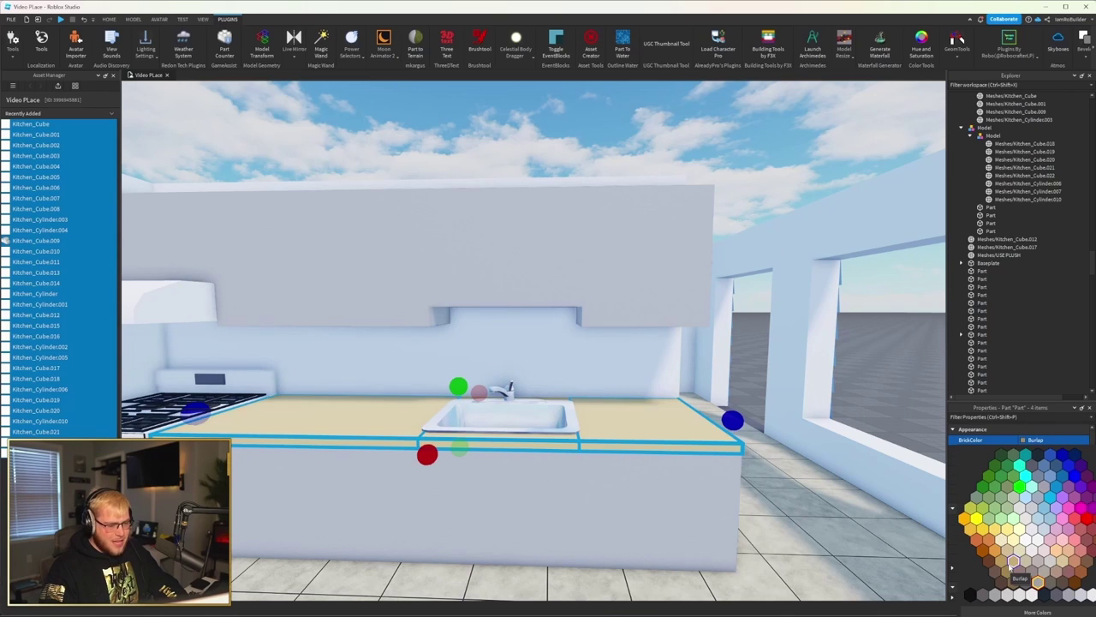
pyautogui.click(1013, 561)
pyautogui.scroll(-3, 644, 409)
pyautogui.moveTo(644, 409); pyautogui.dragTo(644, 410, button='right')
pyautogui.click(644, 410)
# Set the BrickColor of all base and upper cabinets, including those around the microwave, to Brown
pyautogui.scroll(3, 644, 409)
pyautogui.moveTo(362, 420); pyautogui.dragTo(487, 369, button='right')
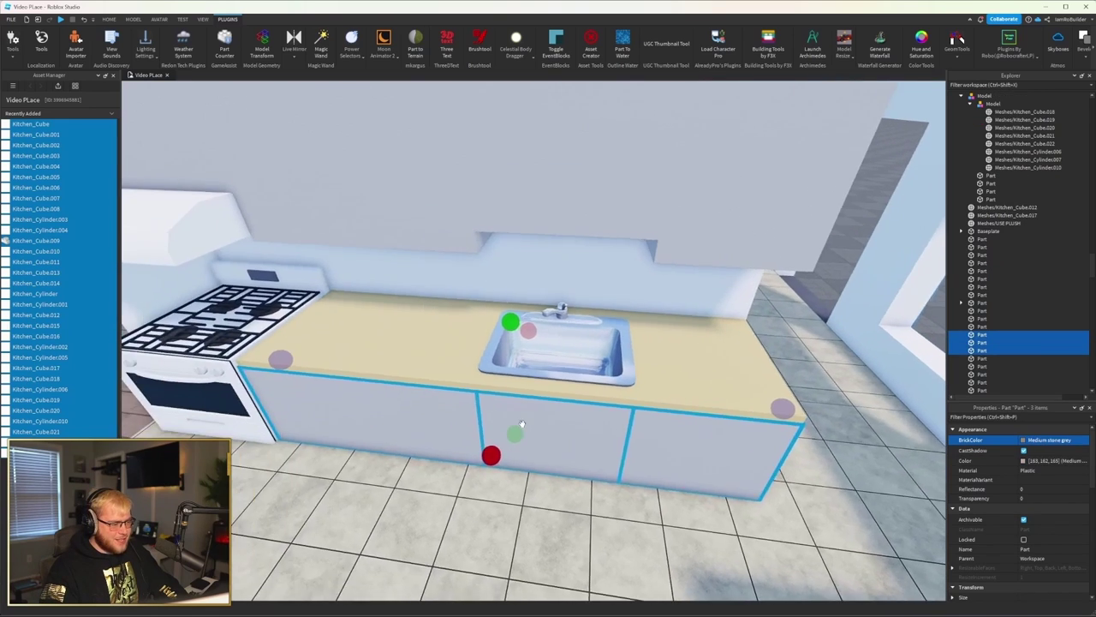
pyautogui.keyDown('ctrl'); pyautogui.click(372, 342); pyautogui.keyUp('ctrl')
pyautogui.keyDown('ctrl'); pyautogui.click(673, 357); pyautogui.keyUp('ctrl')
pyautogui.keyDown('ctrl'); pyautogui.click(837, 367); pyautogui.keyUp('ctrl')
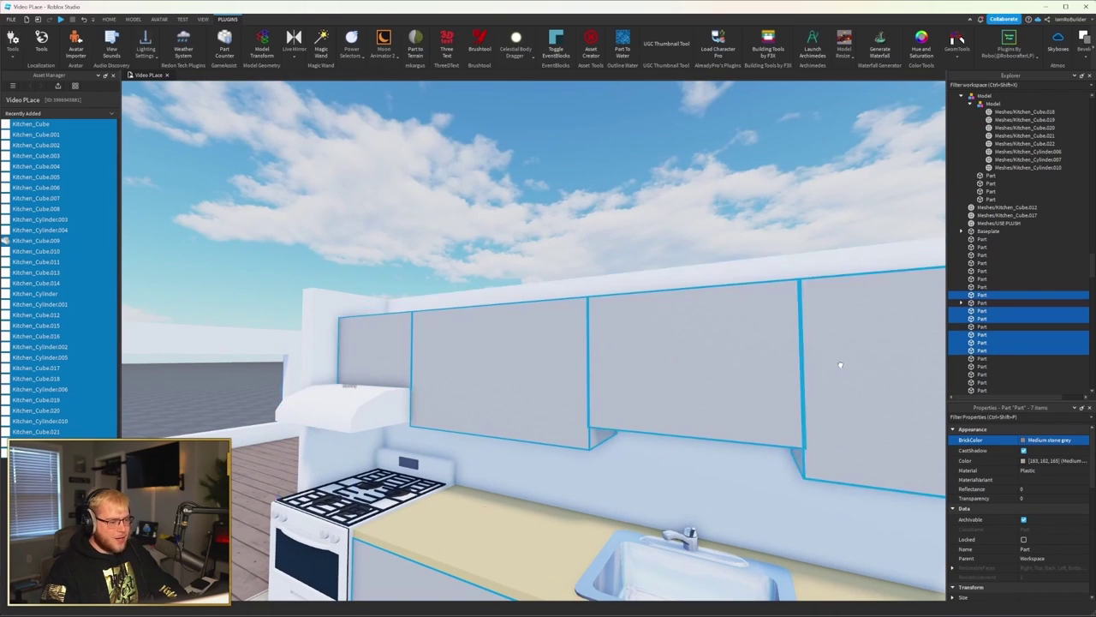
pyautogui.moveTo(837, 368)
pyautogui.mouseDown(button='right')
pyautogui.moveTo(750, 381)
pyautogui.moveTo(848, 359)
pyautogui.mouseUp(button='right')
pyautogui.keyDown('ctrl'); pyautogui.click(856, 300); pyautogui.keyUp('ctrl')
pyautogui.keyDown('ctrl'); pyautogui.click(856, 428); pyautogui.keyUp('ctrl')
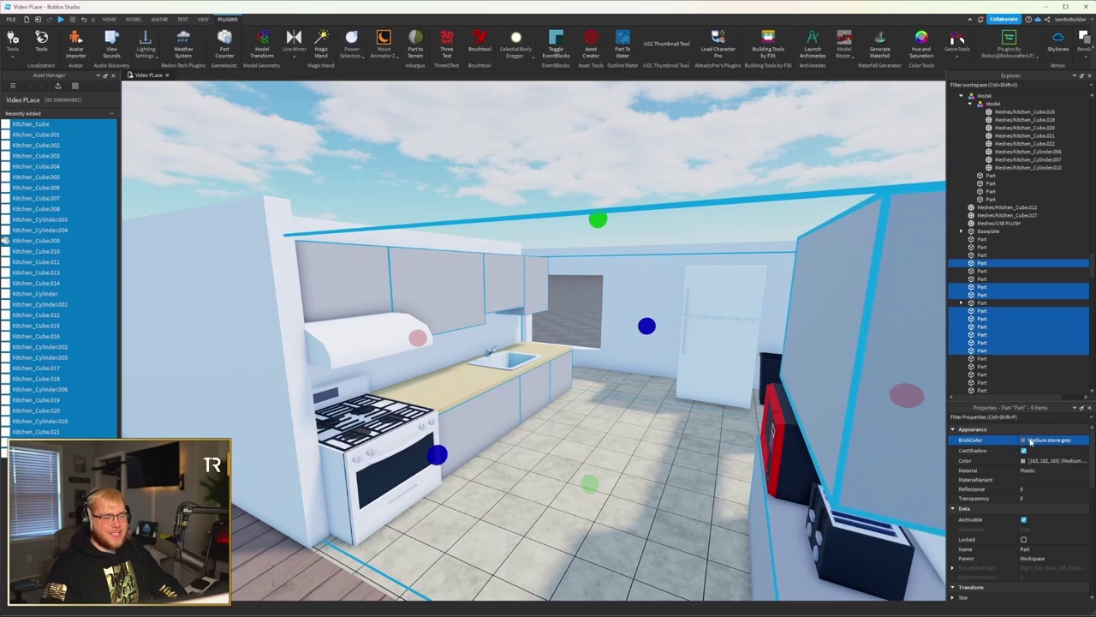
pyautogui.click(1052, 439)
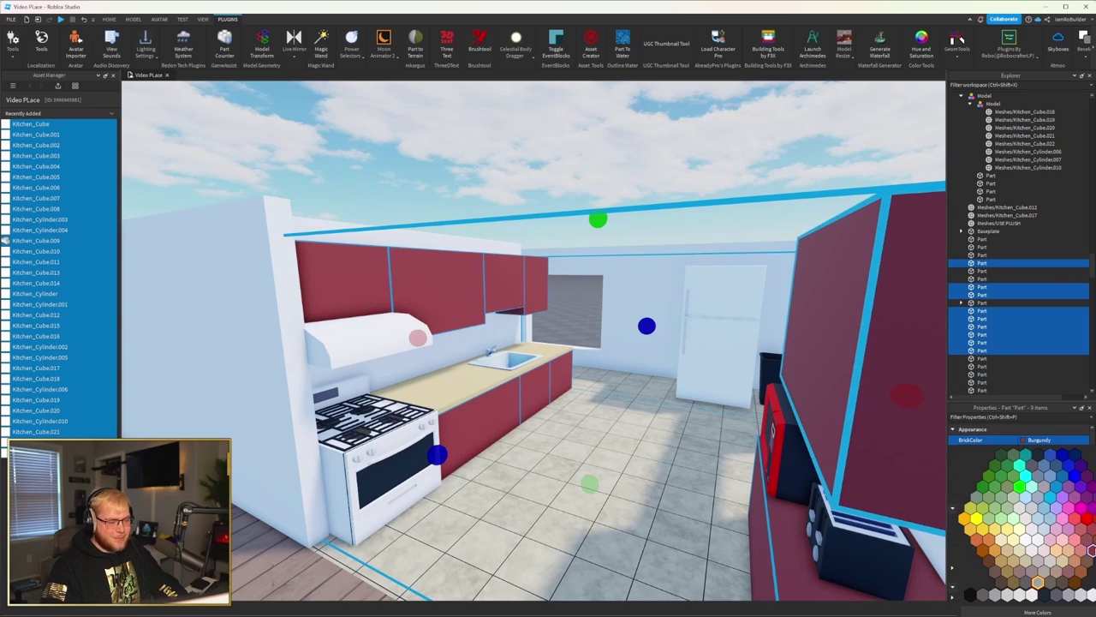
pyautogui.click(1087, 561)
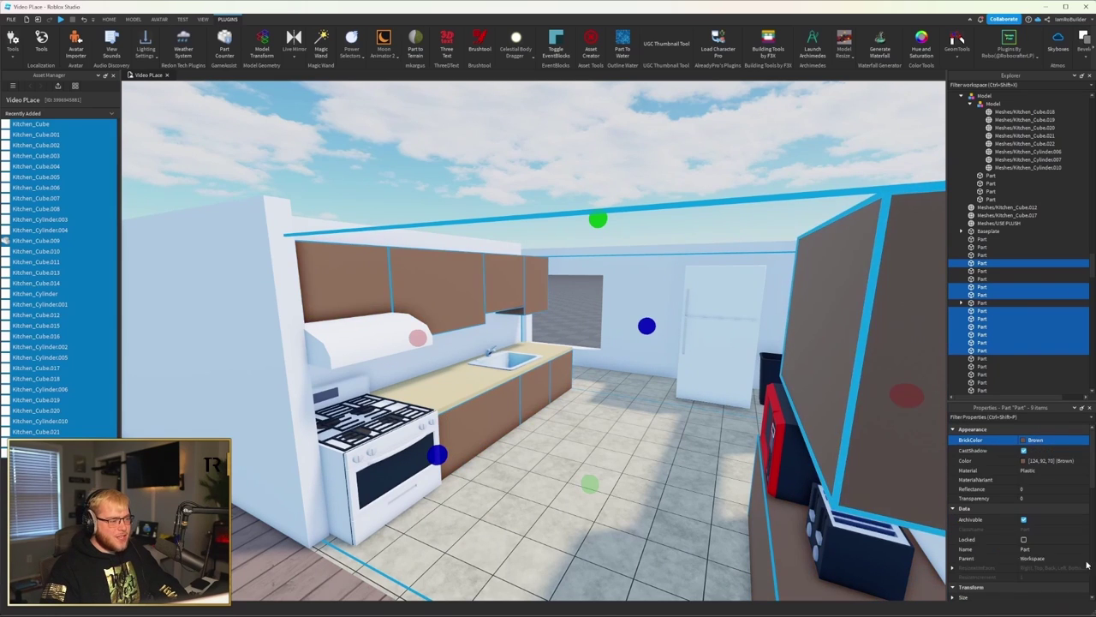
# Adjust the cabinets' colour to a lighter custom brown, RGB 139, 97, 77
pyautogui.click(1022, 460)
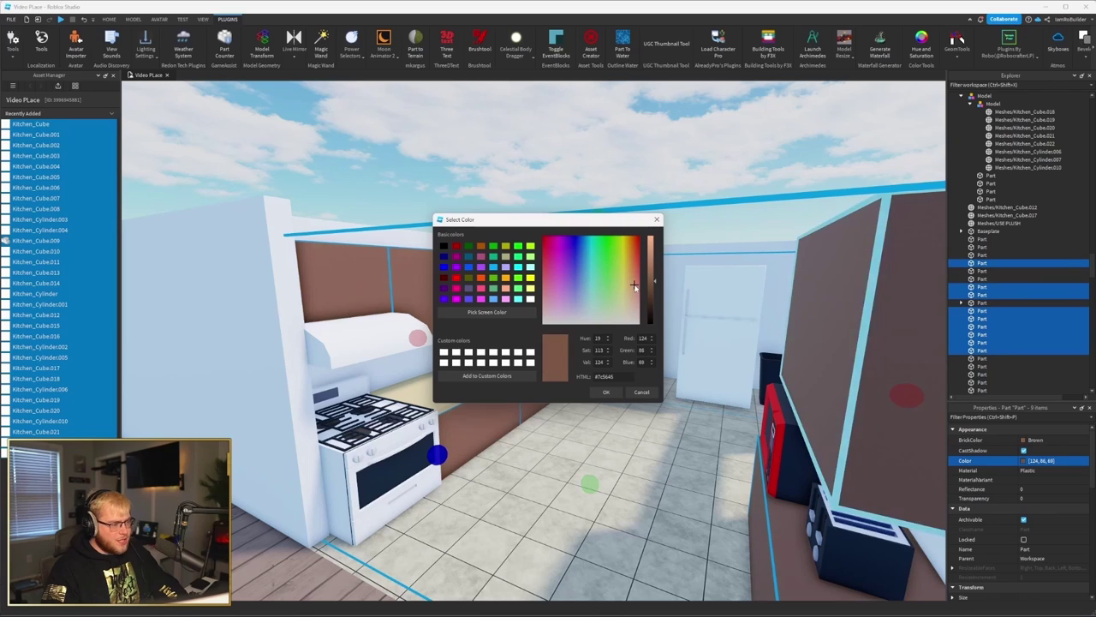
pyautogui.moveTo(644, 305); pyautogui.dragTo(654, 279)
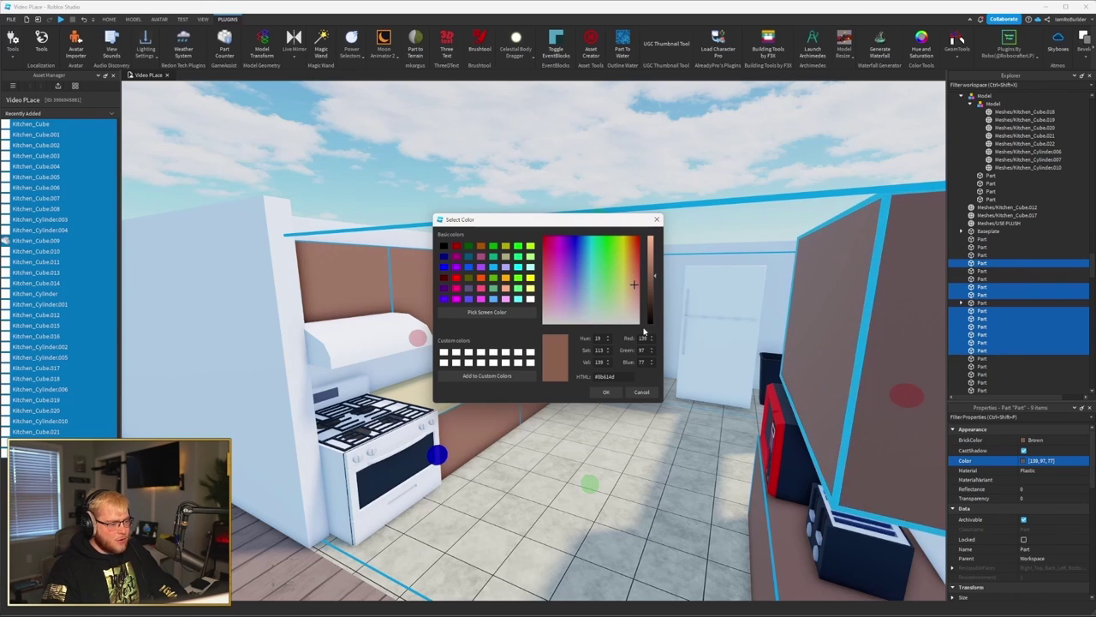
pyautogui.click(605, 392)
# Copy all six textures from the beige fine-grained wood sample block in the texture palette outside the house
pyautogui.press('f')
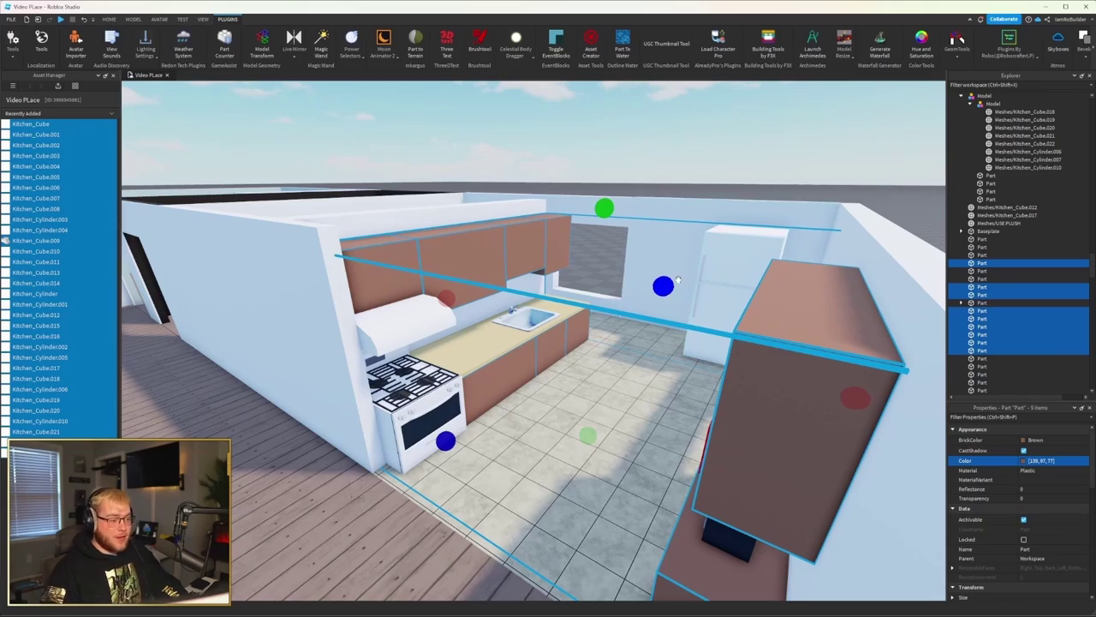
pyautogui.scroll(-10, 632, 254)
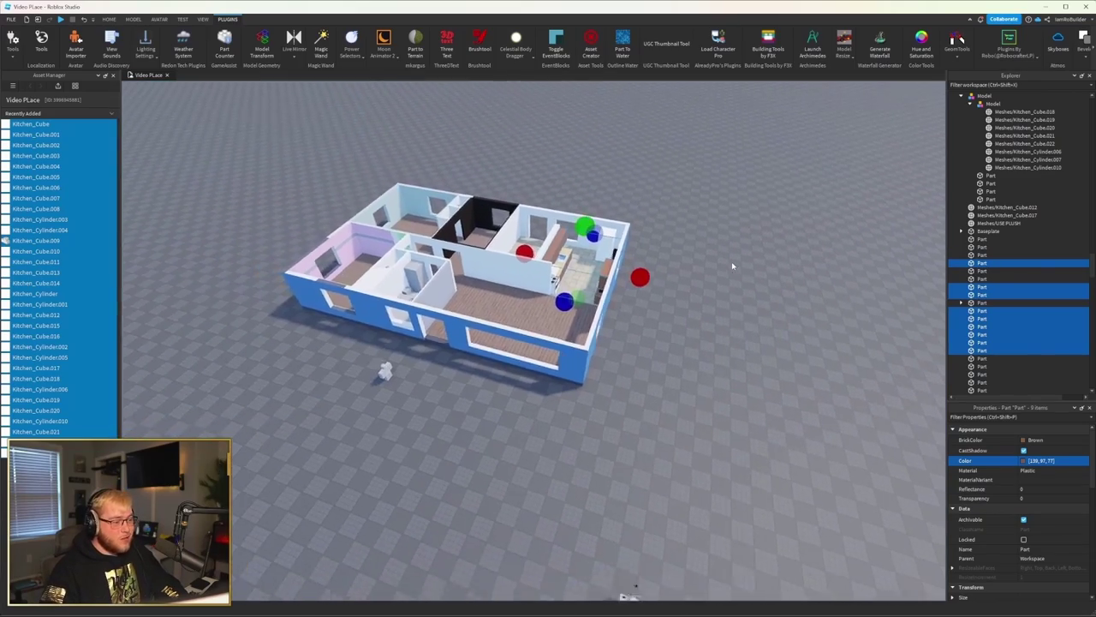
pyautogui.press('w')
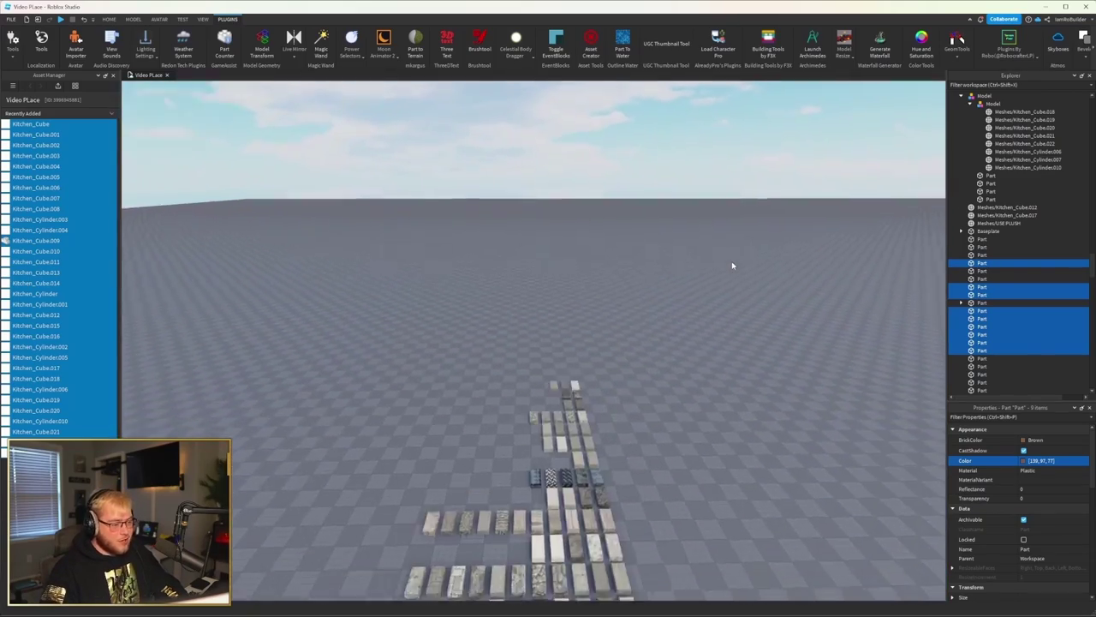
pyautogui.scroll(10, 731, 265)
pyautogui.moveTo(731, 265); pyautogui.dragTo(732, 265, button='right')
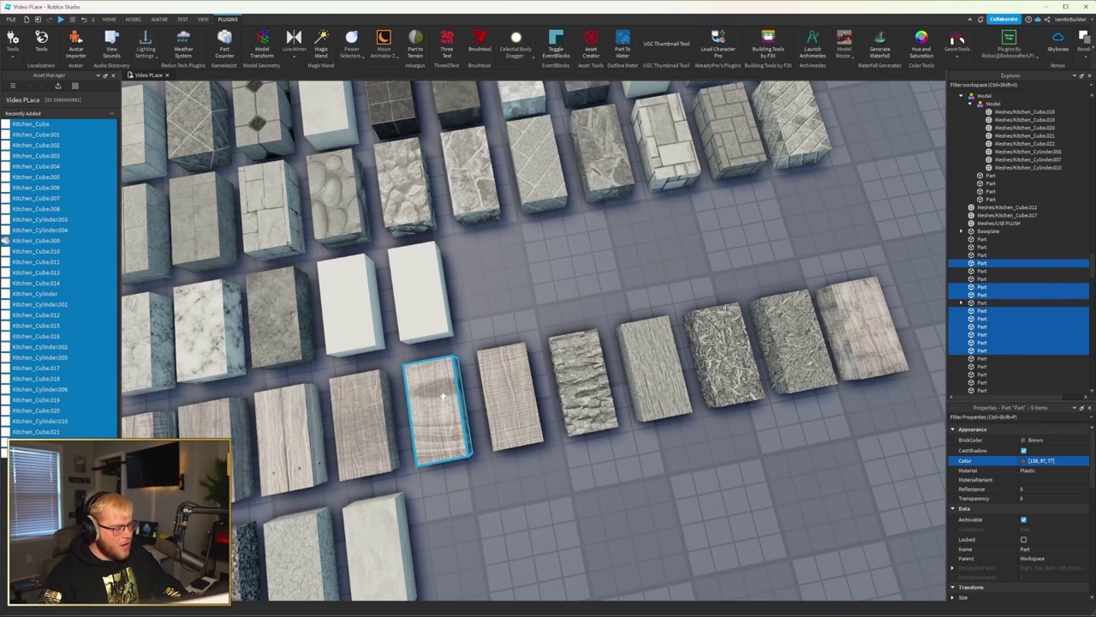
pyautogui.moveTo(218, 437); pyautogui.dragTo(219, 437, button='right')
pyautogui.click(507, 402)
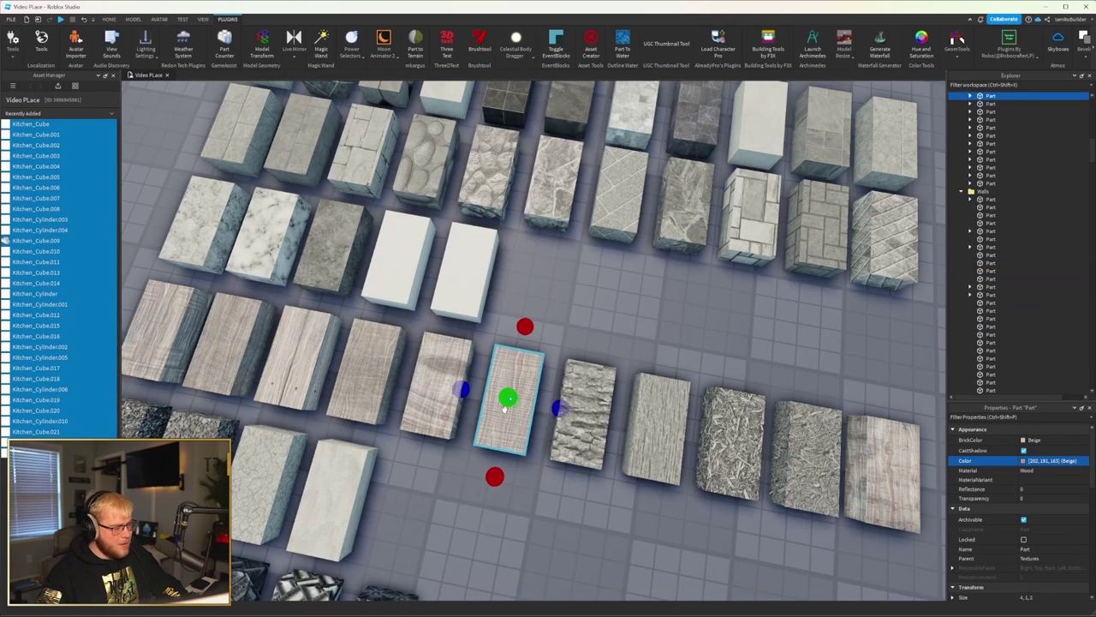
pyautogui.click(998, 103)
pyautogui.keyDown('shift'); pyautogui.click(1000, 143); pyautogui.keyUp('shift')
# Select all base and upper kitchen cabinets on both sides and paste the copied wood textures onto them
pyautogui.press('f')
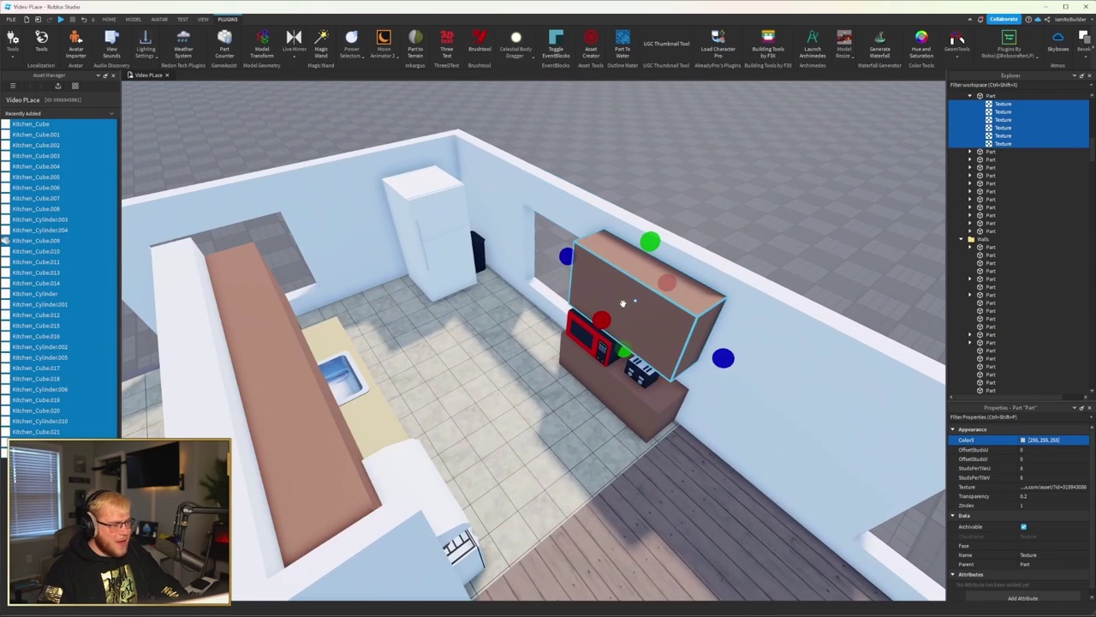
pyautogui.click(623, 303)
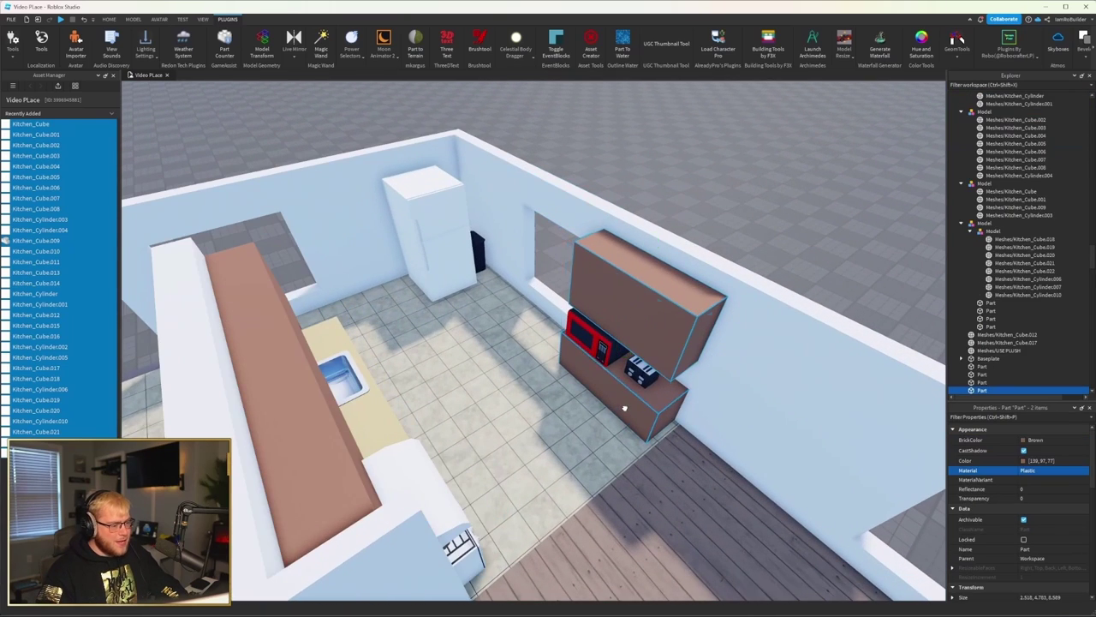
pyautogui.moveTo(623, 303); pyautogui.dragTo(623, 303, button='right')
pyautogui.keyDown('ctrl'); pyautogui.click(315, 278); pyautogui.keyUp('ctrl')
pyautogui.keyDown('ctrl'); pyautogui.click(492, 224); pyautogui.keyUp('ctrl')
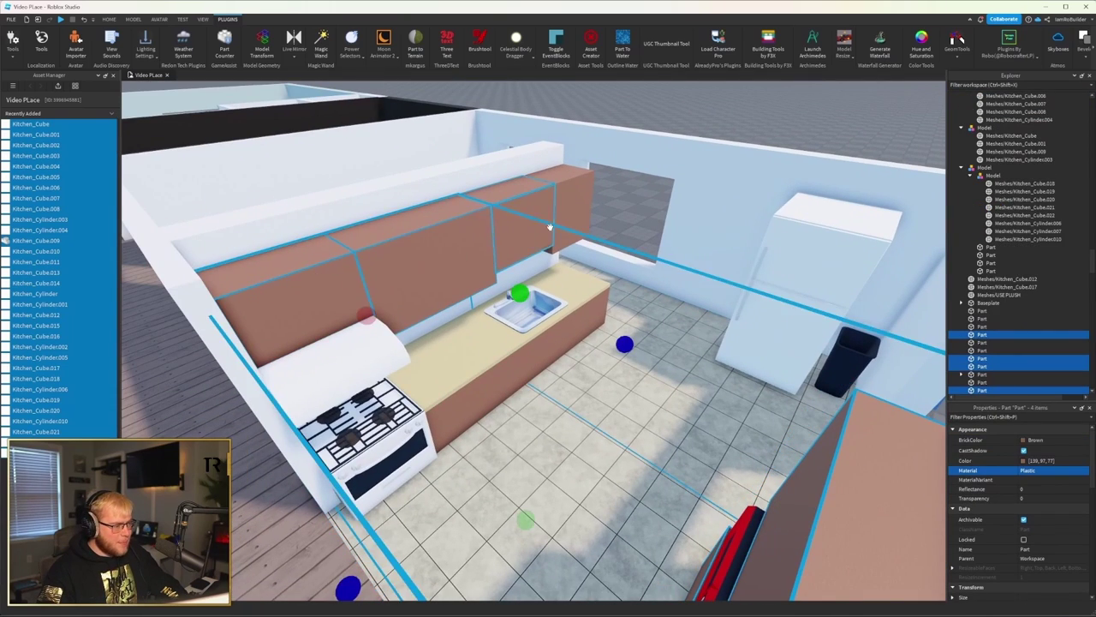
pyautogui.keyDown('ctrl'); pyautogui.click(548, 205); pyautogui.keyUp('ctrl')
pyautogui.keyDown('ctrl'); pyautogui.click(479, 377); pyautogui.keyUp('ctrl')
pyautogui.keyDown('ctrl'); pyautogui.click(538, 353); pyautogui.keyUp('ctrl')
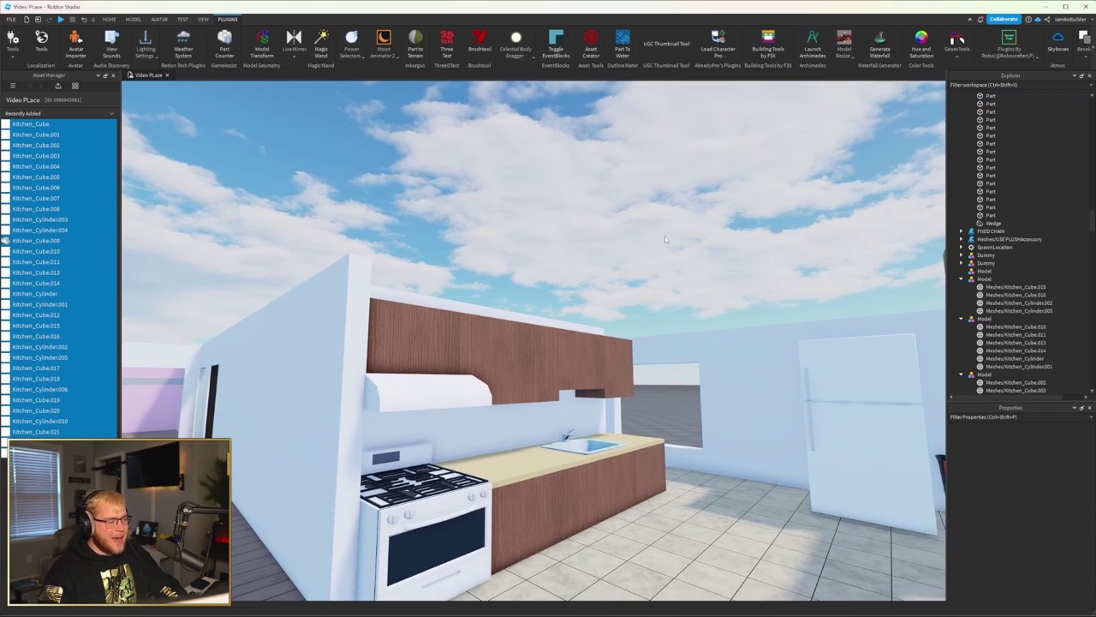
pyautogui.moveTo(665, 236); pyautogui.dragTo(665, 235, button='right')
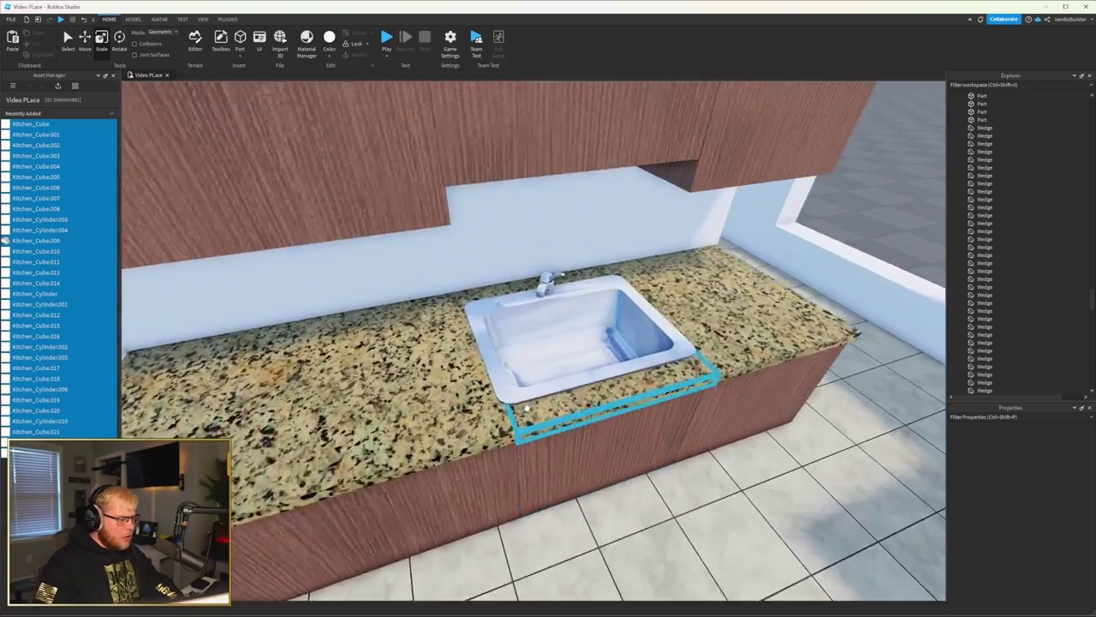
pyautogui.scroll(5, 541, 385)
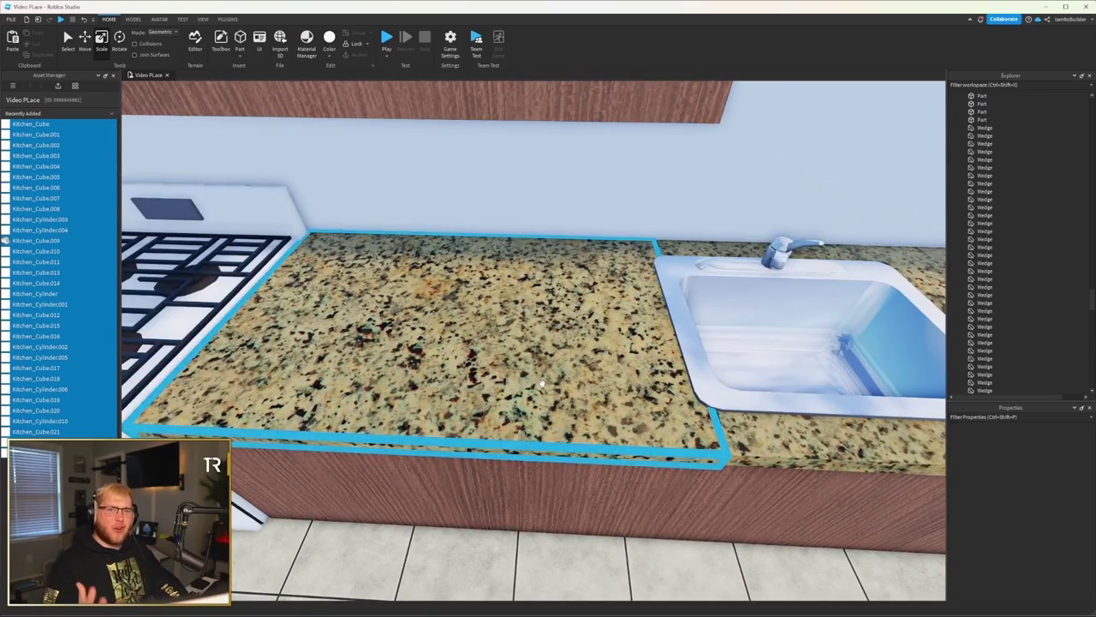
pyautogui.scroll(-10, 552, 321)
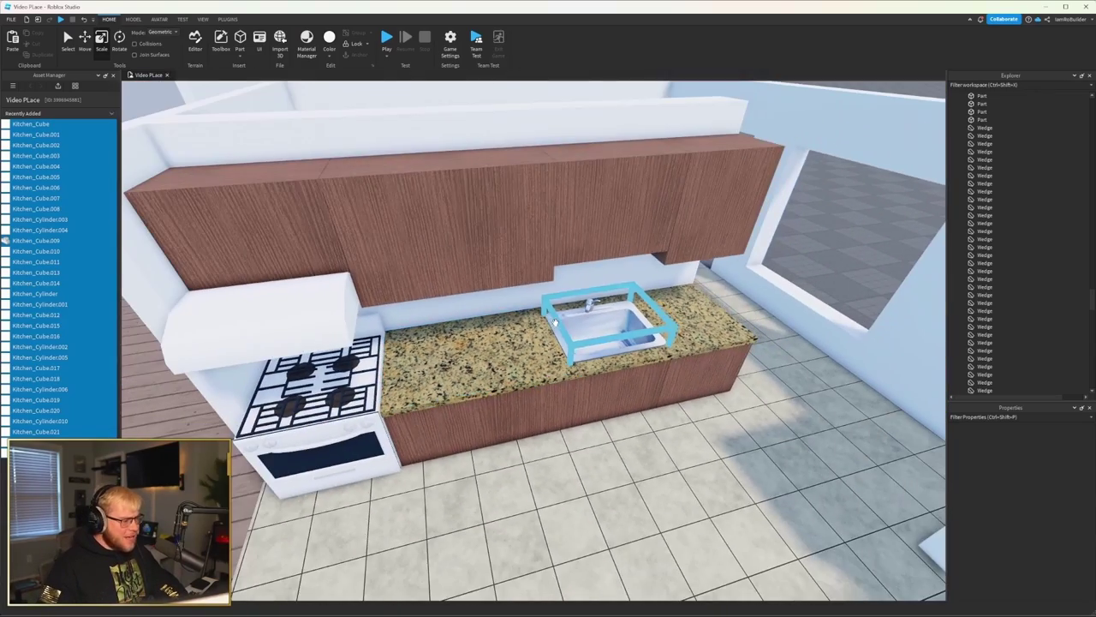
# Replace the base cabinet under the microwave with a copy of the granite-topped cabinet beside the stove, pushed against the wall
pyautogui.moveTo(641, 214); pyautogui.dragTo(591, 291, button='right')
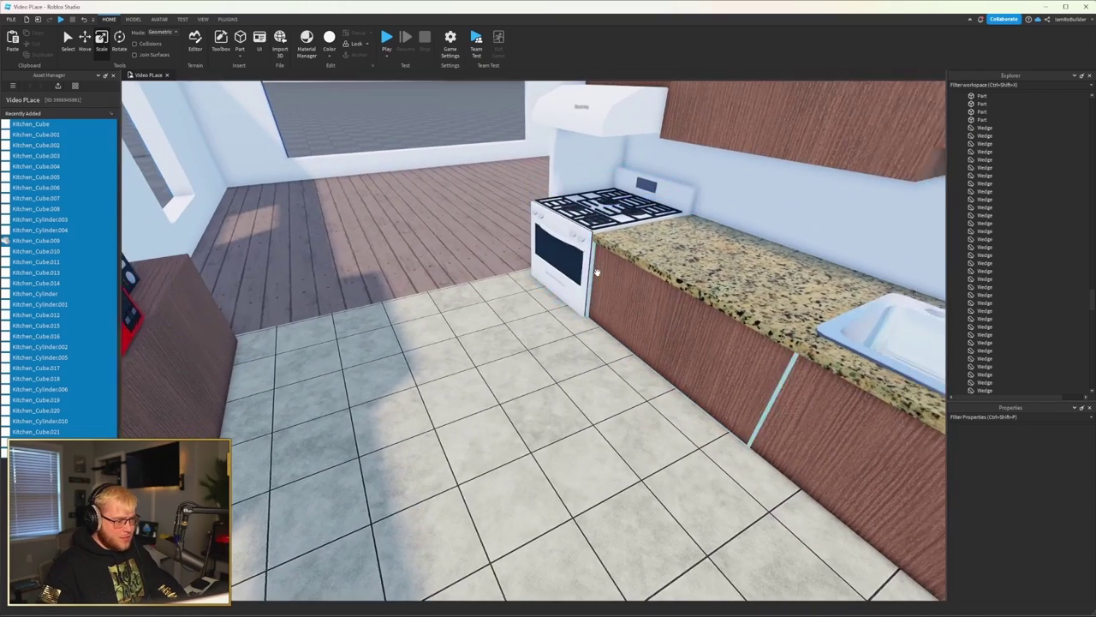
pyautogui.scroll(3, 583, 307)
pyautogui.click(609, 295)
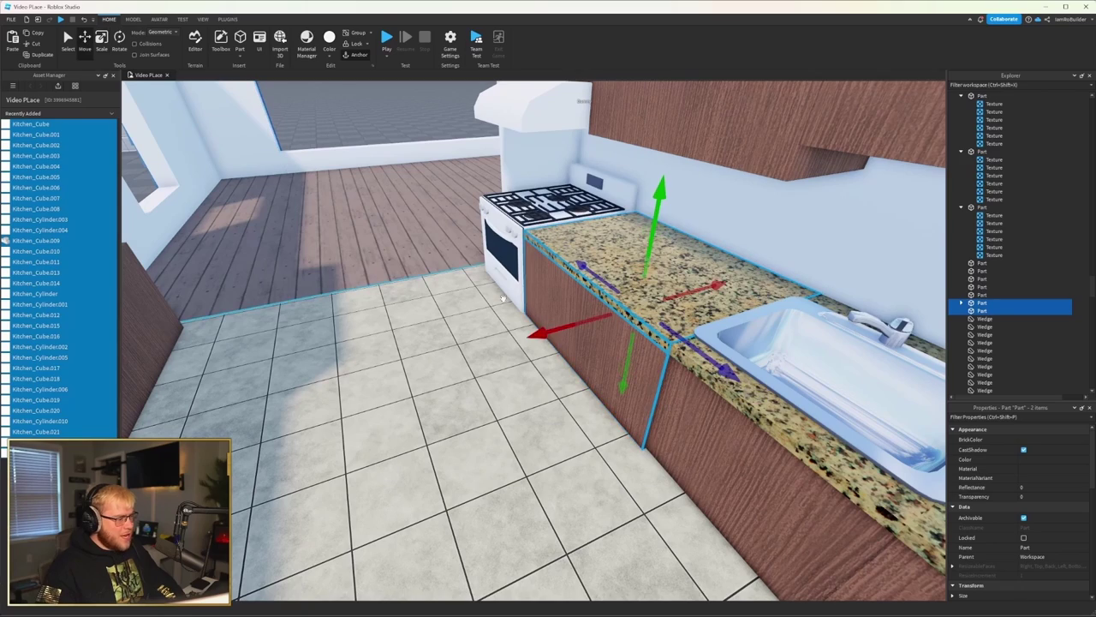
pyautogui.press('f')
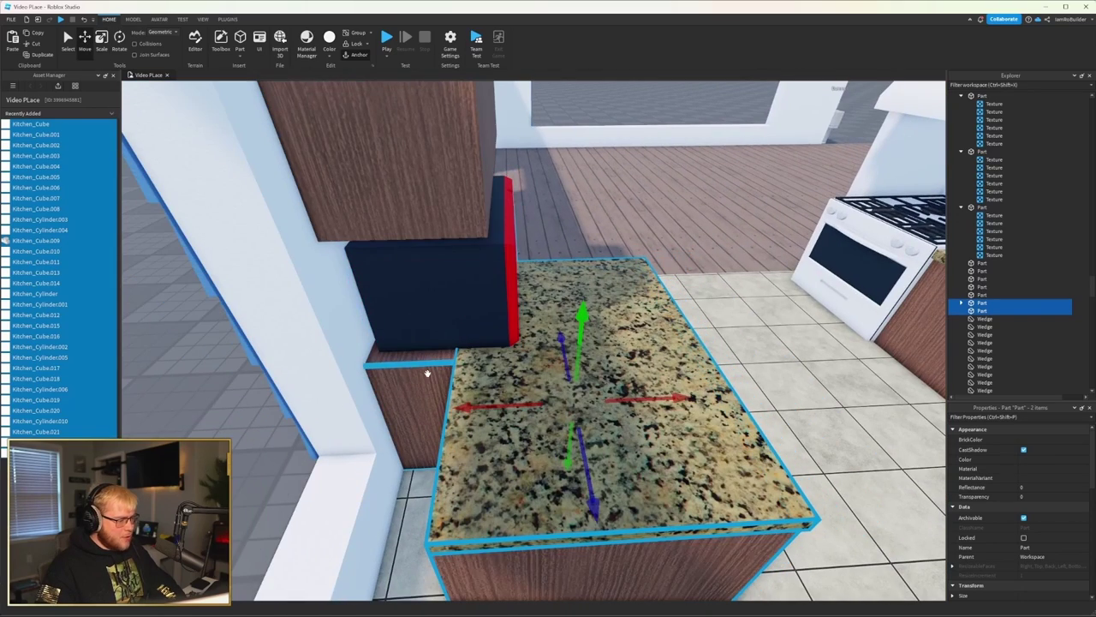
pyautogui.click(427, 371)
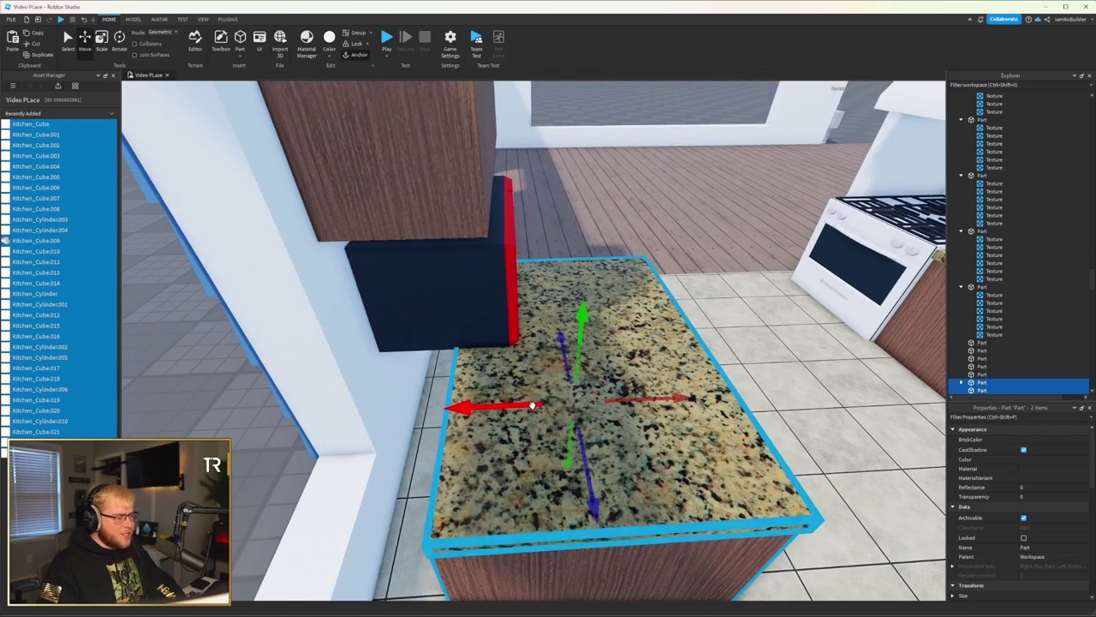
pyautogui.moveTo(457, 403); pyautogui.dragTo(391, 408)
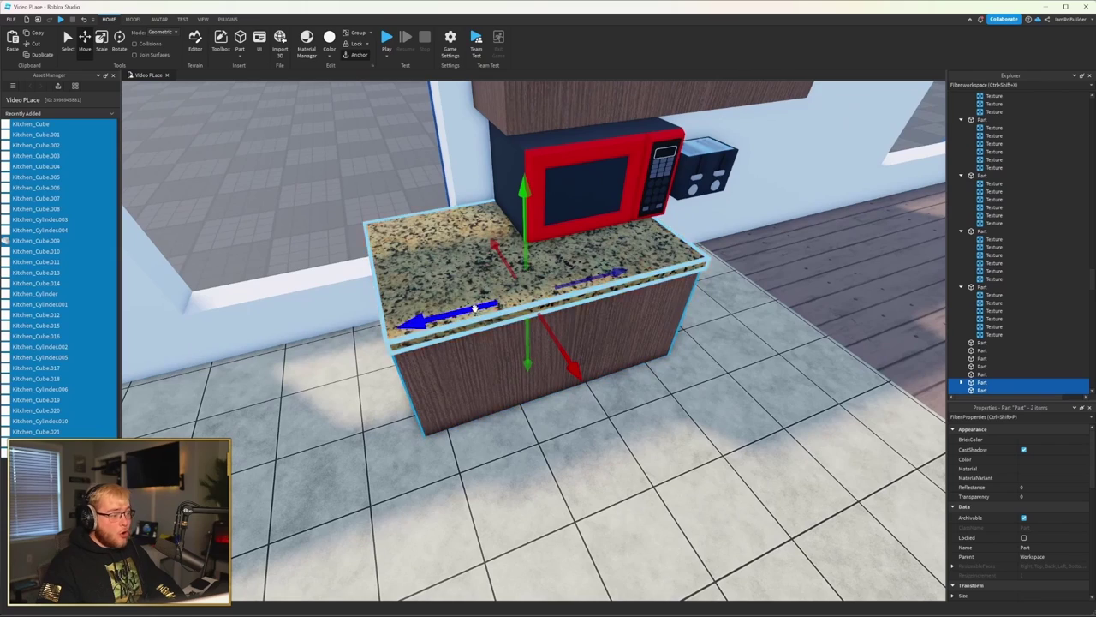
# Reduce the depth of the microwave-side countertop to about 3.14 studs and of its base cabinet to about 2.77 studs
pyautogui.scroll(-3, 476, 308)
pyautogui.scroll(4, 641, 265)
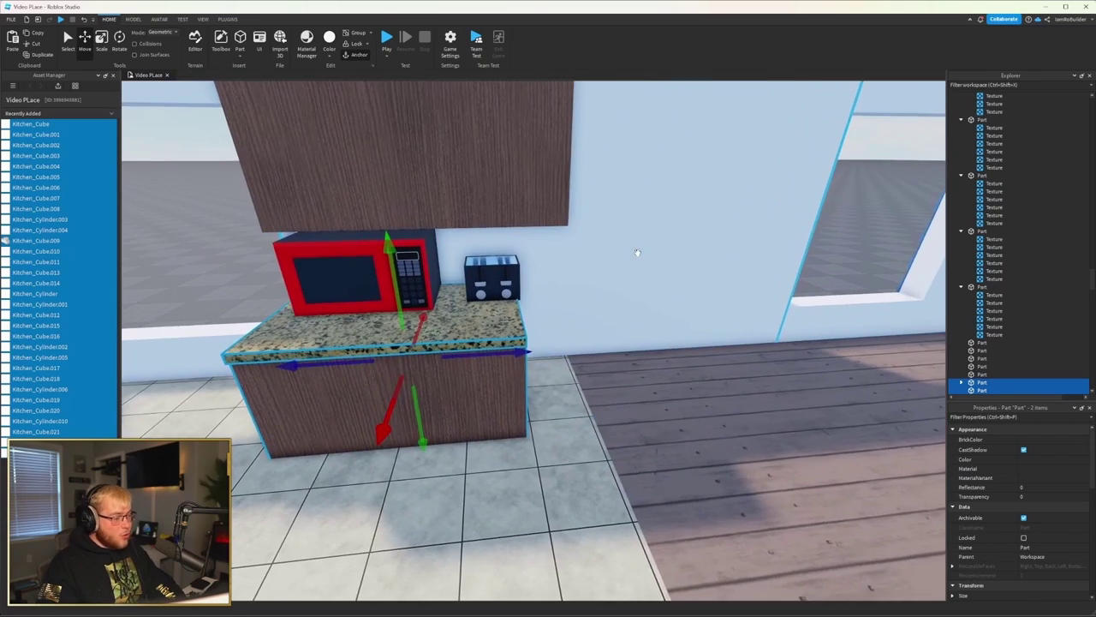
pyautogui.scroll(-3, 377, 237)
pyautogui.scroll(5, 377, 237)
pyautogui.click(513, 326)
pyautogui.moveTo(514, 325); pyautogui.dragTo(569, 328, button='right')
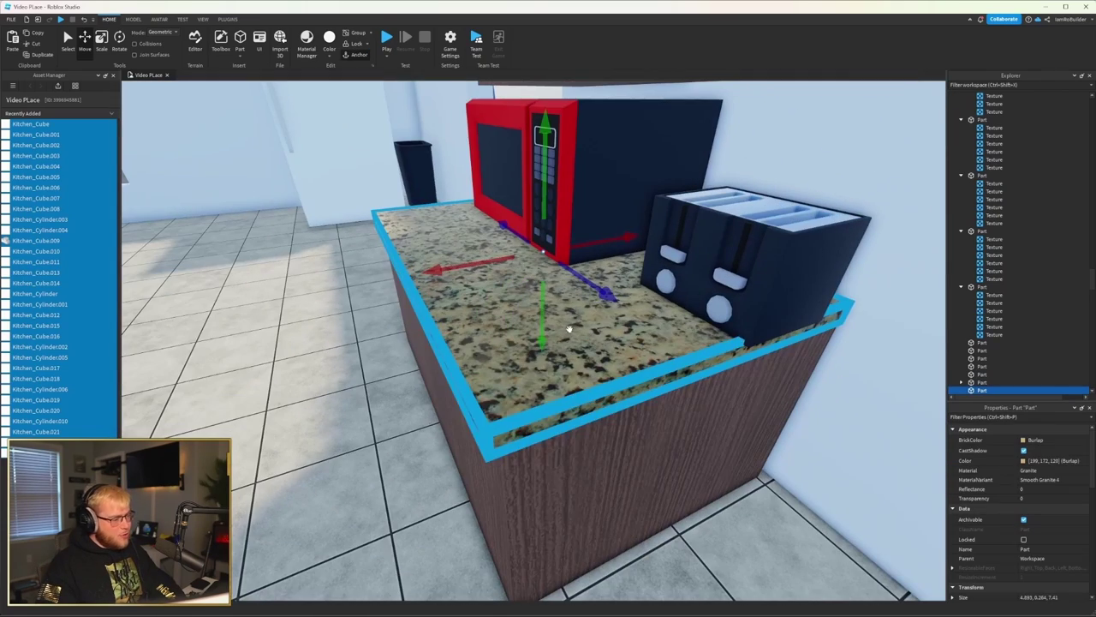
pyautogui.moveTo(378, 285); pyautogui.dragTo(490, 252)
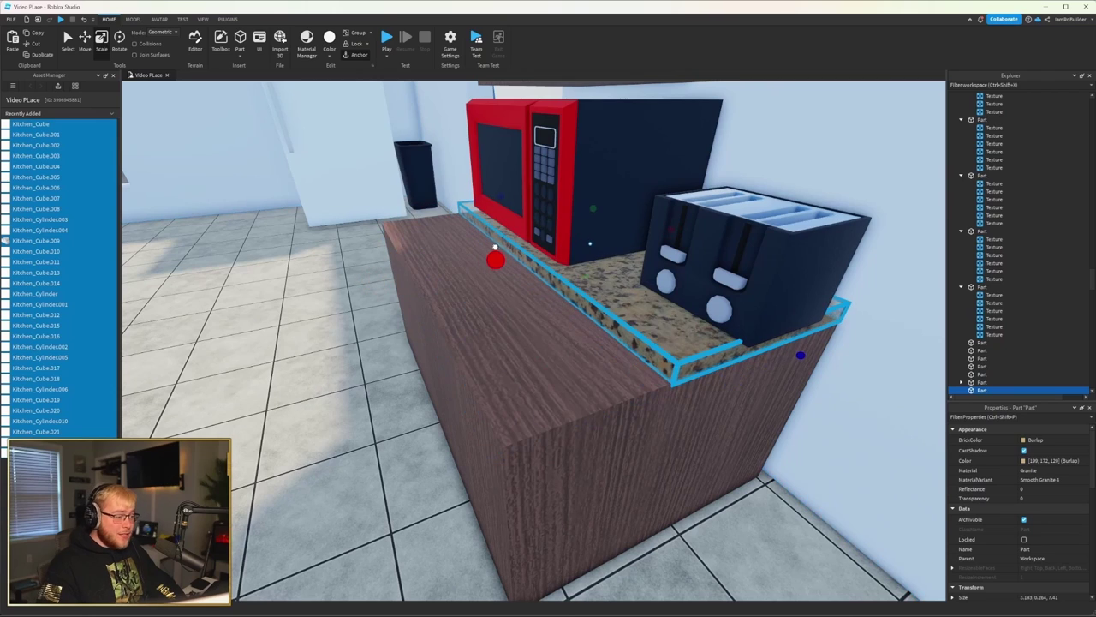
pyautogui.click(543, 372)
pyautogui.moveTo(402, 372); pyautogui.dragTo(506, 352)
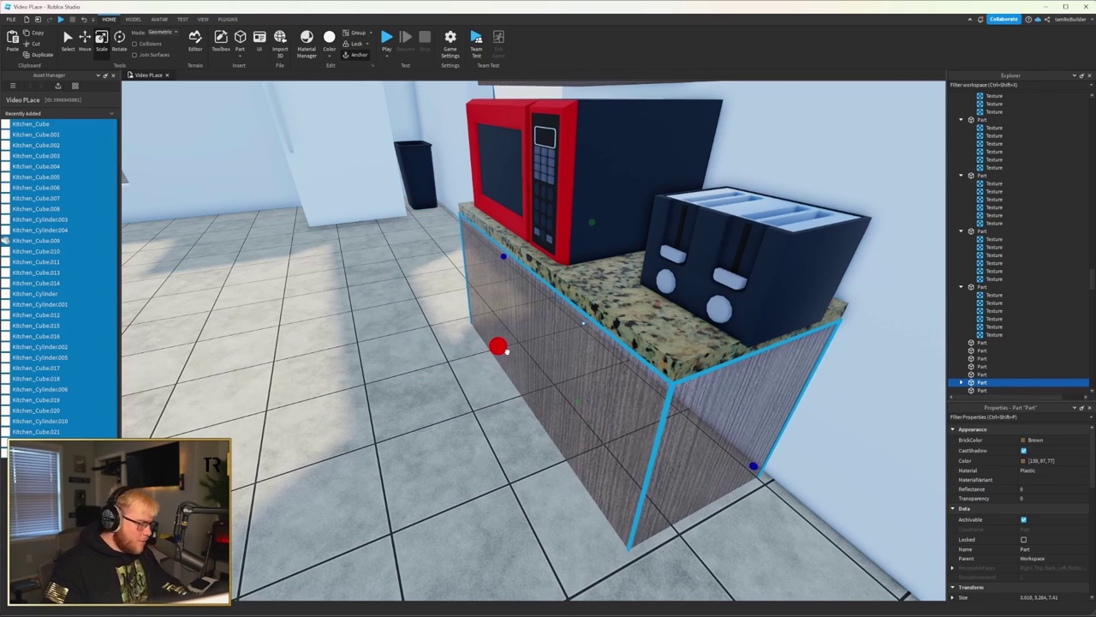
# Lengthen the microwave-side base cabinet and its granite countertop past the toaster toward the wooden floor
pyautogui.scroll(5, 678, 496)
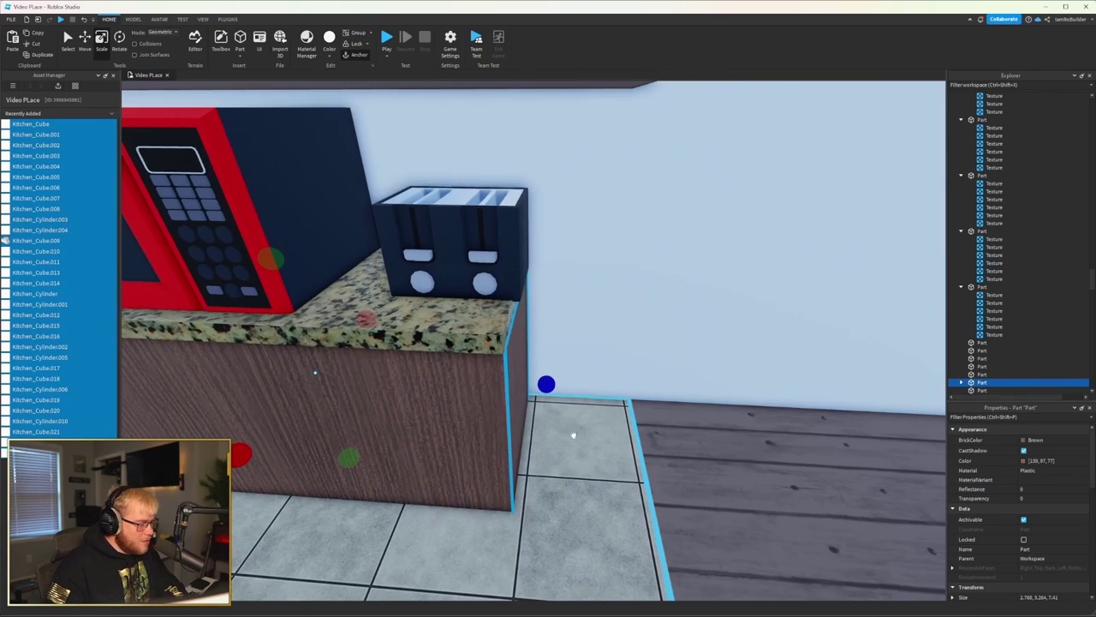
pyautogui.scroll(-5, 572, 377)
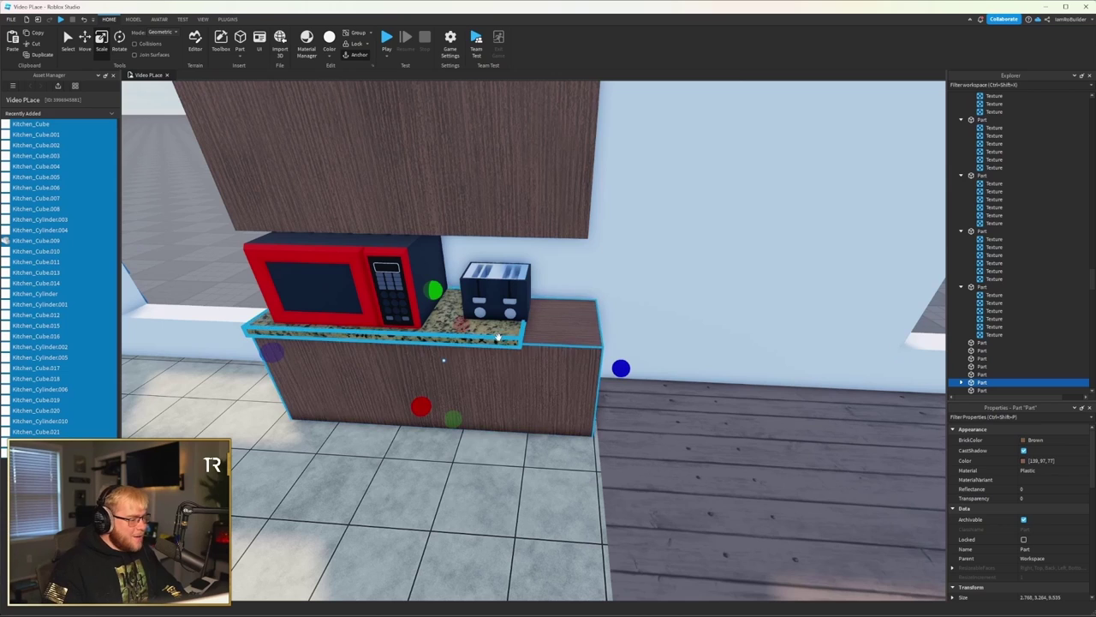
pyautogui.click(531, 329)
pyautogui.click(589, 368)
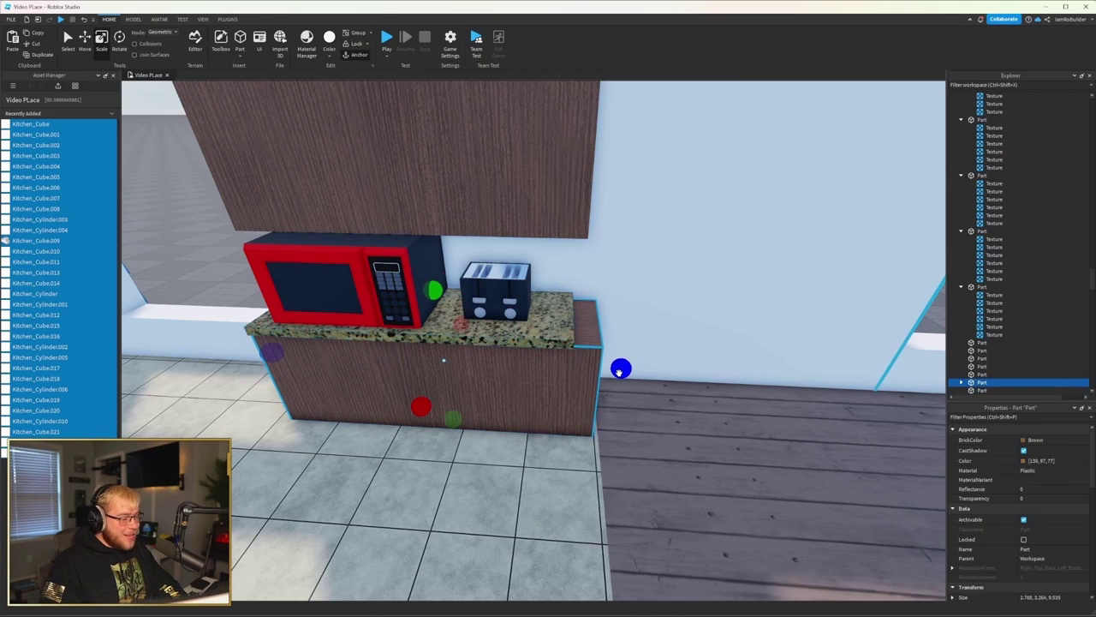
pyautogui.click(597, 367)
pyautogui.moveTo(597, 366); pyautogui.dragTo(610, 306, button='right')
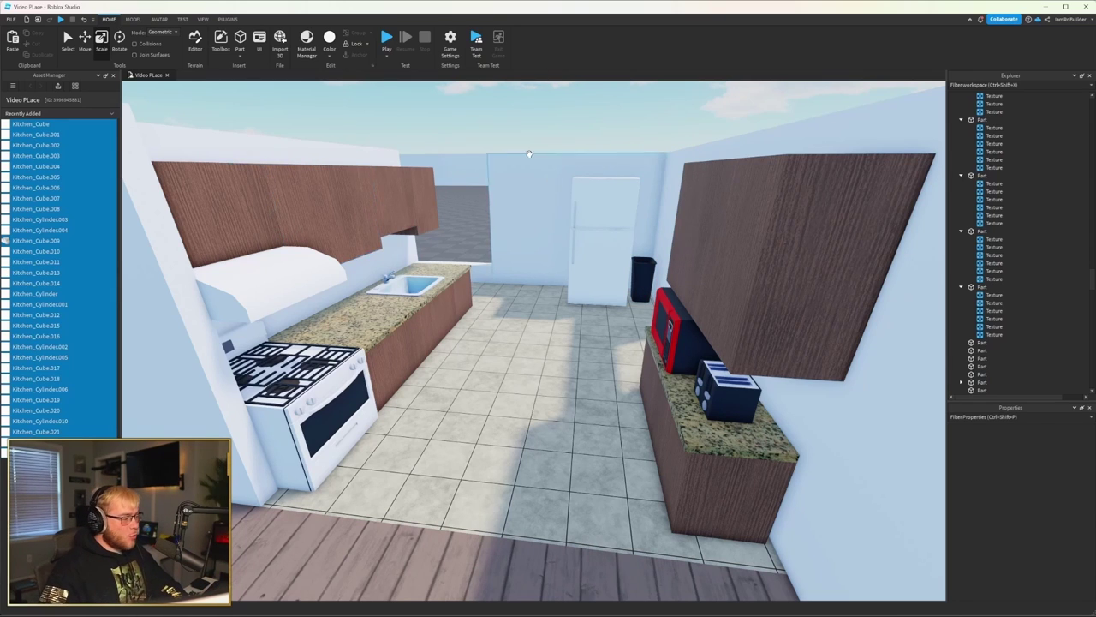
# Duplicate the upper cabinet above the range hood and place the copy on the baseplate outside the house
pyautogui.scroll(-3, 529, 154)
pyautogui.moveTo(529, 154); pyautogui.dragTo(539, 146, button='right')
pyautogui.scroll(5, 539, 147)
pyautogui.click(534, 200)
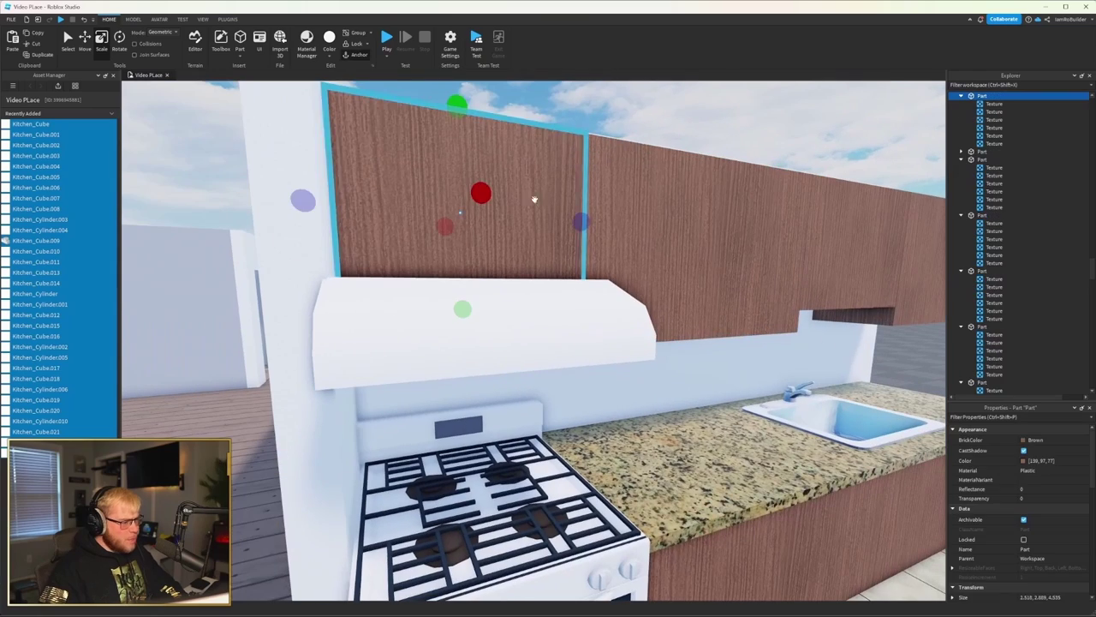
pyautogui.scroll(-3, 575, 200)
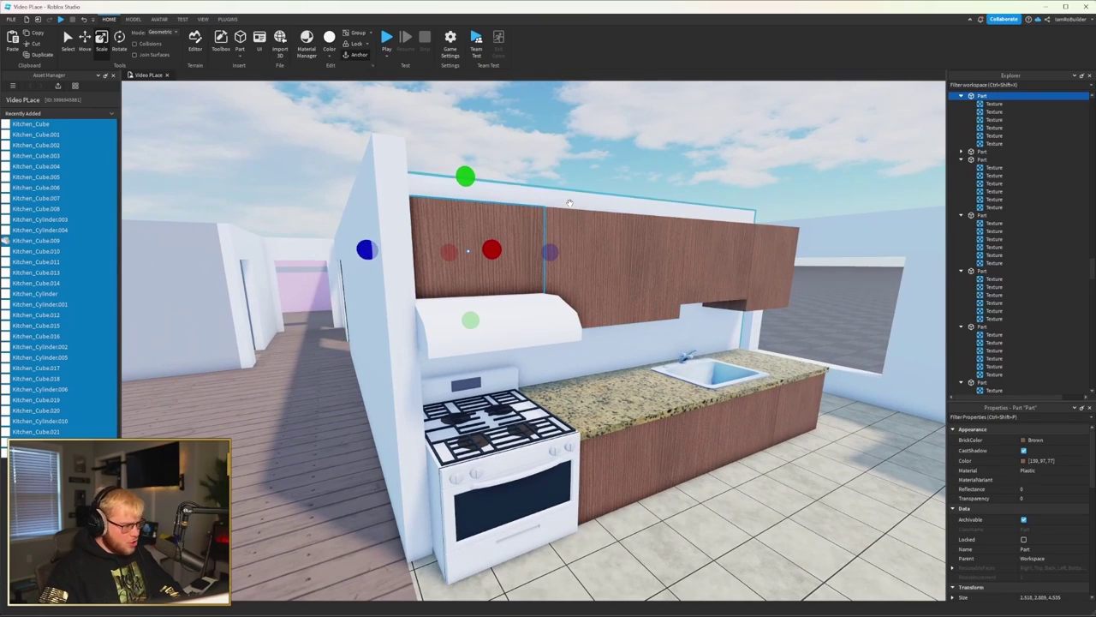
pyautogui.moveTo(569, 203); pyautogui.dragTo(526, 271)
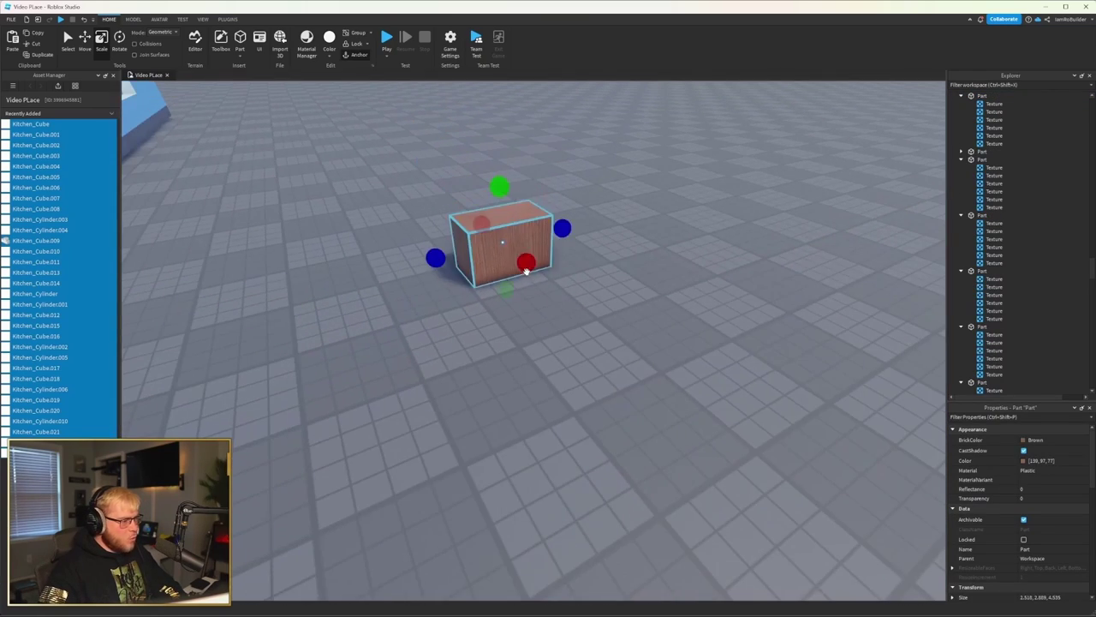
pyautogui.press('f')
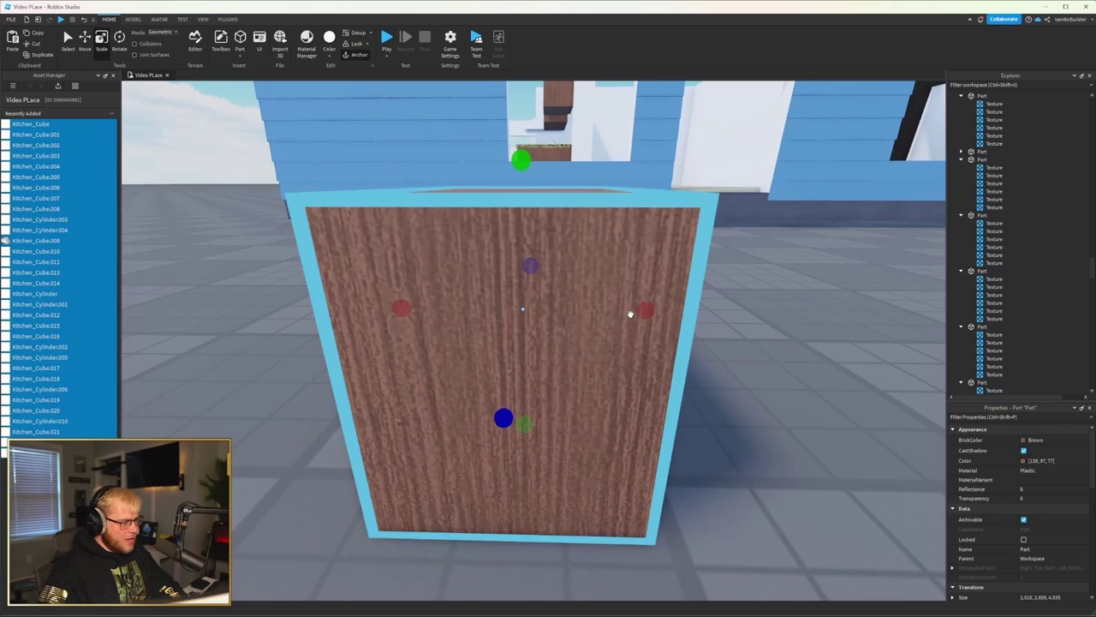
# Scale the copied cabinet block down to a flat door panel 0.143 studs thick and about 2.8 studs wide
pyautogui.moveTo(631, 311); pyautogui.dragTo(451, 302)
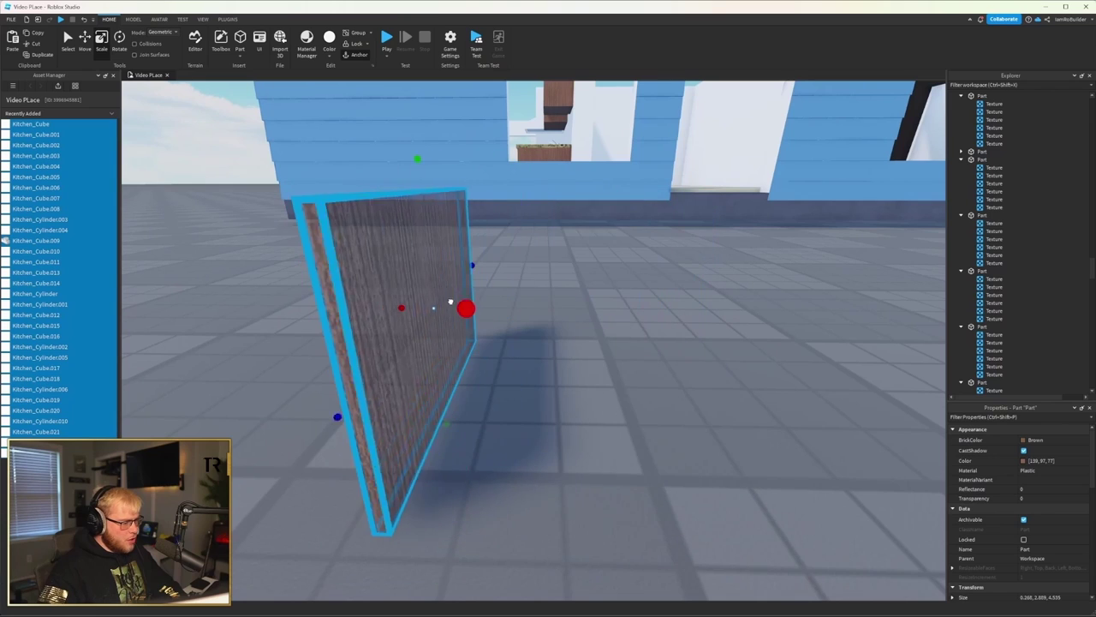
pyautogui.hotkey('ctrl', 'z')
pyautogui.click(133, 19)
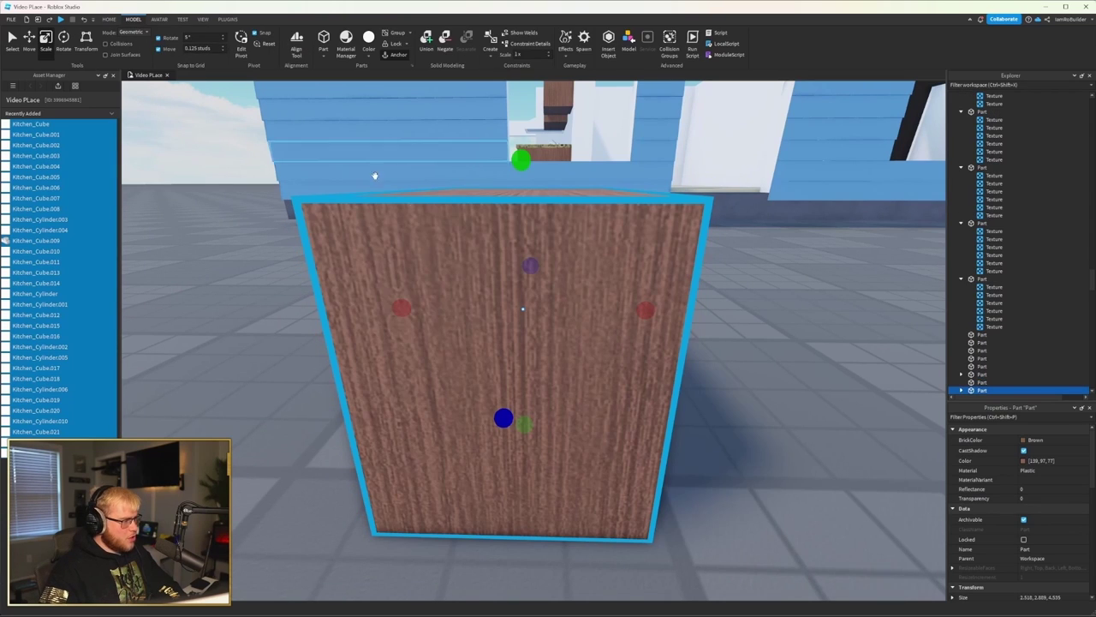
pyautogui.moveTo(645, 310); pyautogui.dragTo(447, 309)
pyautogui.moveTo(447, 309); pyautogui.dragTo(505, 316, button='right')
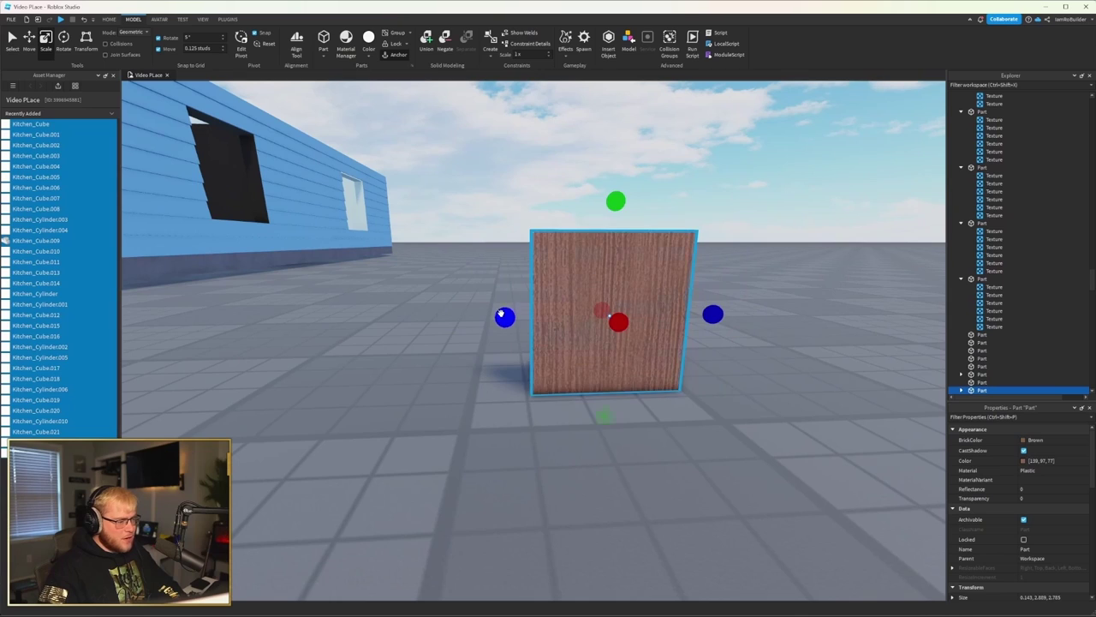
# Scale copies of the door panel into narrow side, top and bottom strips that frame its front edges
pyautogui.moveTo(501, 314); pyautogui.dragTo(668, 276, button='middle')
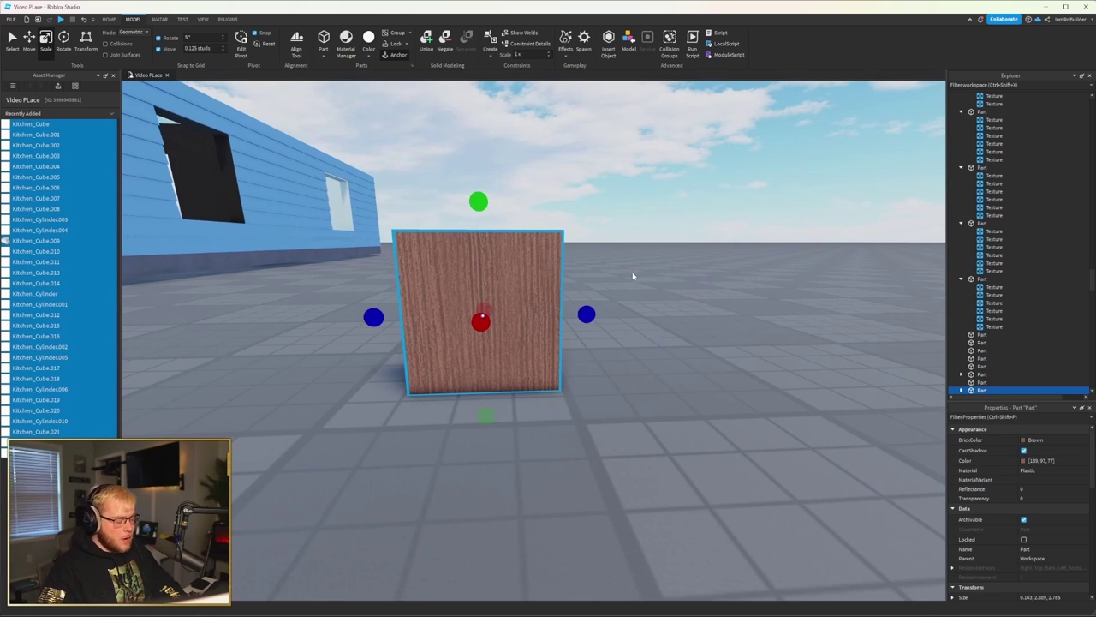
pyautogui.moveTo(586, 314); pyautogui.dragTo(455, 317)
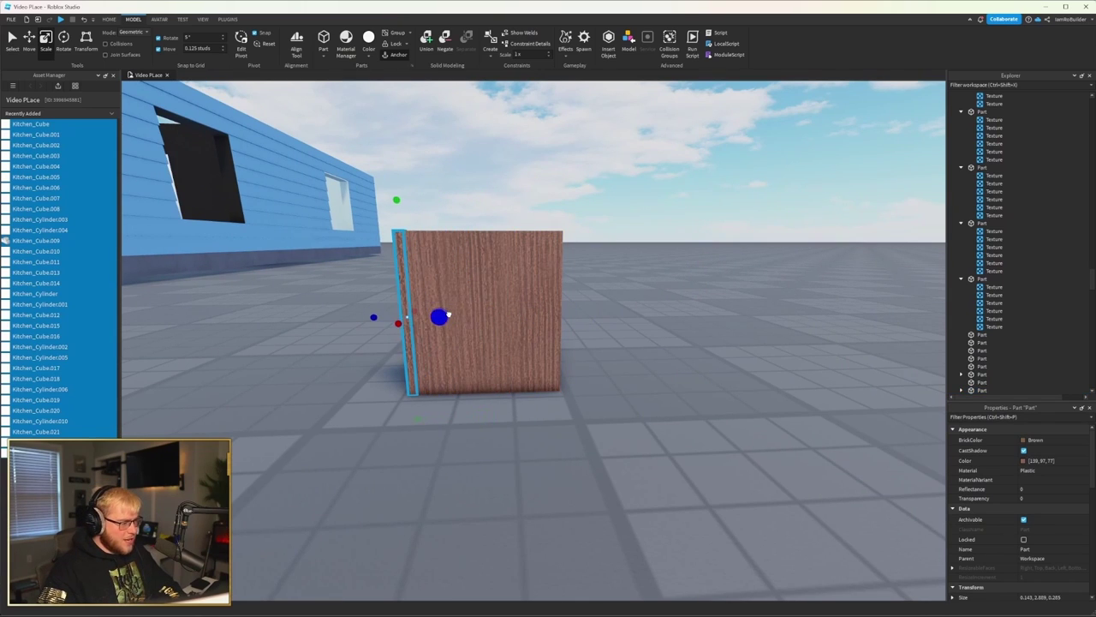
pyautogui.scroll(3, 573, 425)
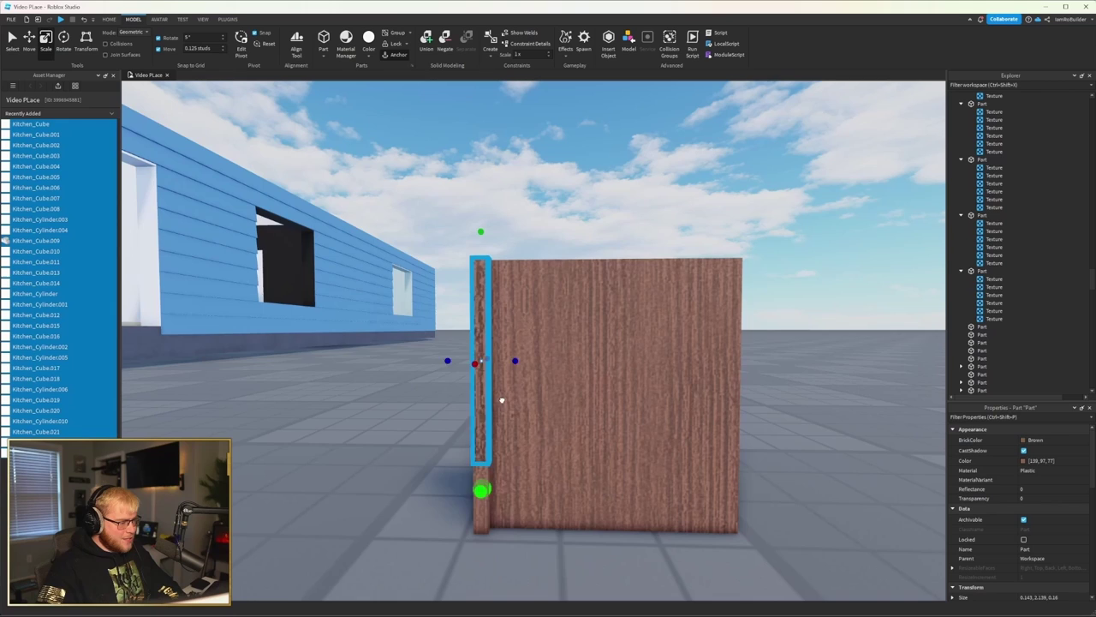
pyautogui.moveTo(502, 400); pyautogui.dragTo(576, 264, button='right')
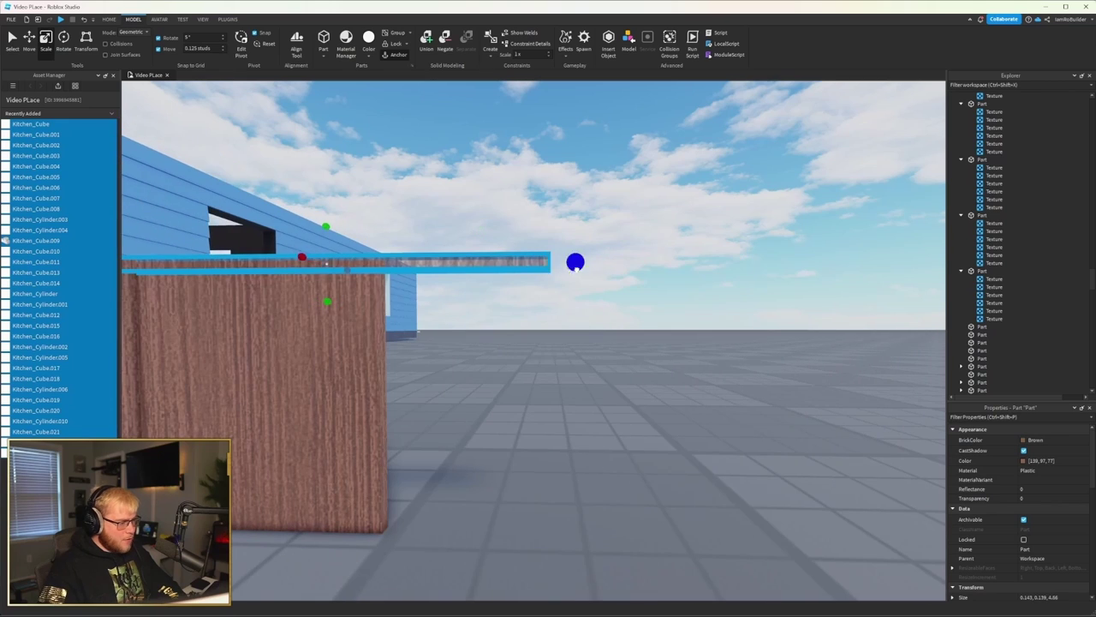
# Group the door panel and its four frame strips into one model
pyautogui.moveTo(493, 212); pyautogui.dragTo(763, 487)
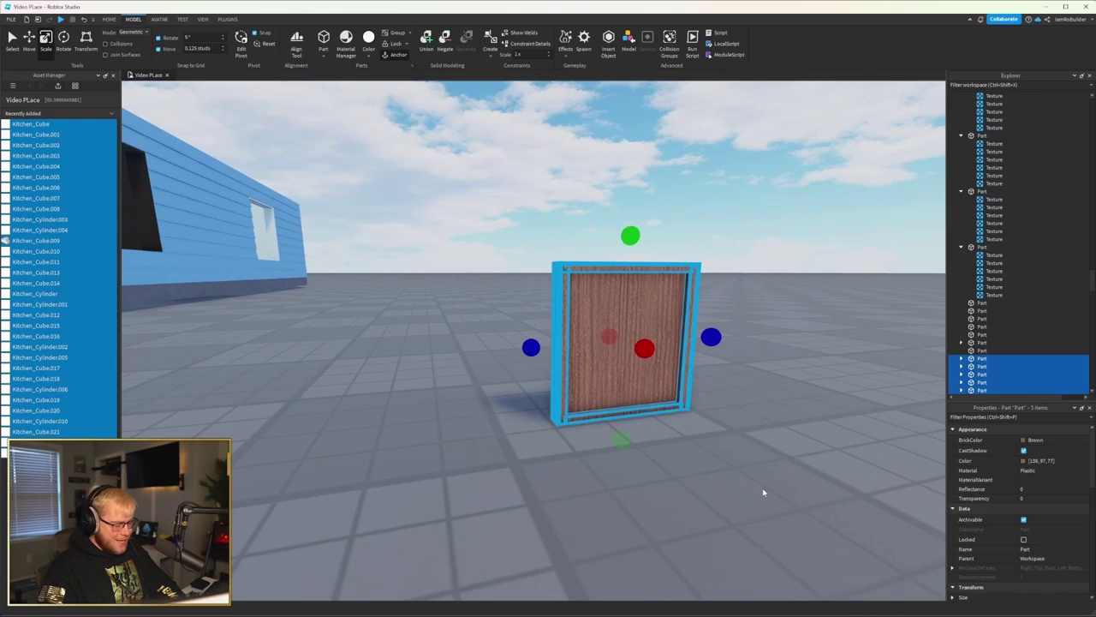
pyautogui.hotkey('ctrl', 'g')
pyautogui.scroll(-5, 762, 445)
pyautogui.scroll(8, 753, 368)
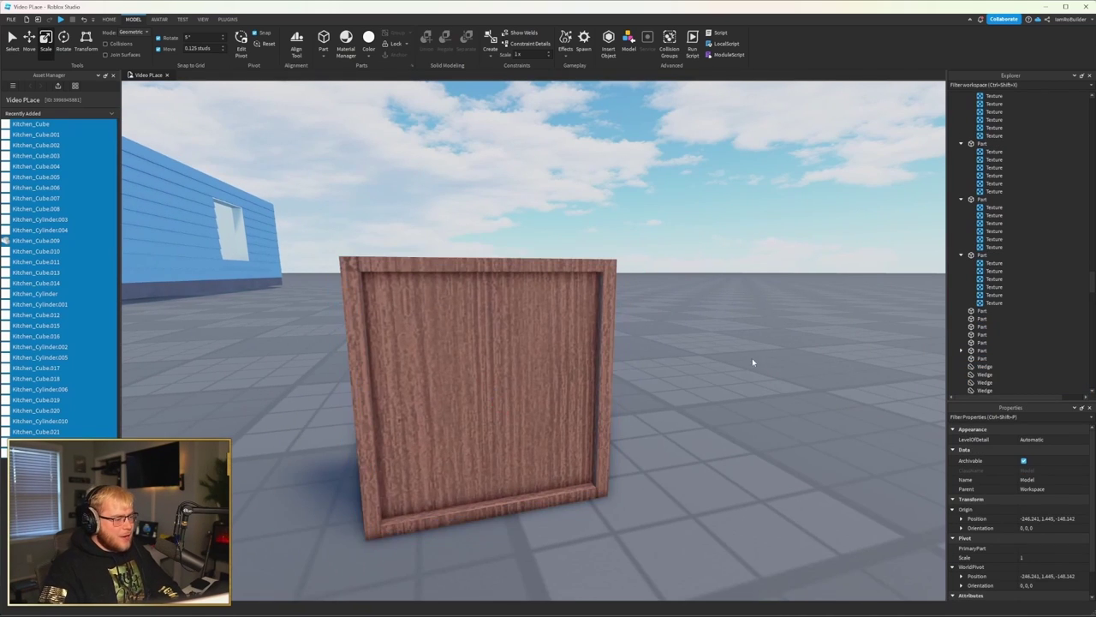
pyautogui.scroll(10, 751, 362)
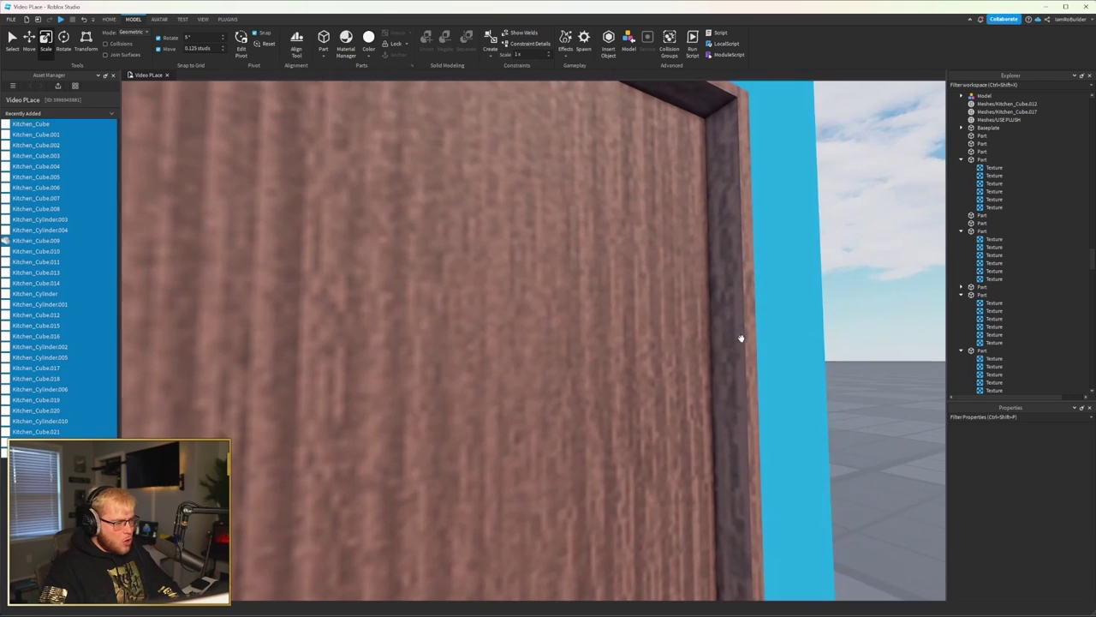
pyautogui.scroll(-8, 745, 351)
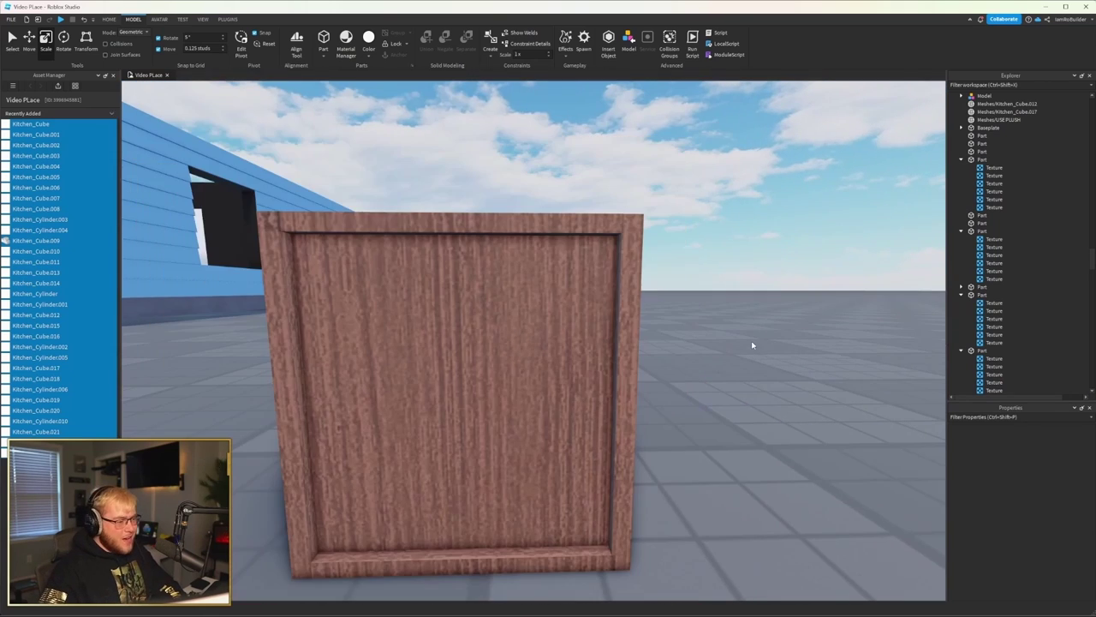
# Insert a wedge part and fit it inside the door frame's side edge at 2.625 × 0.125 × 0.125 studs
pyautogui.click(527, 234)
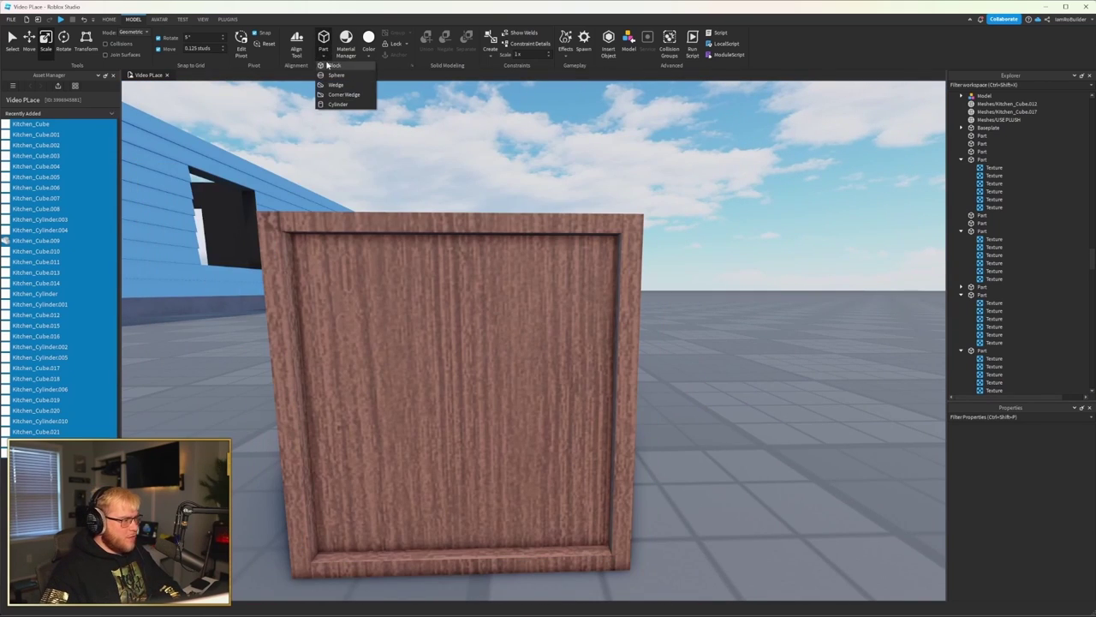
pyautogui.click(334, 85)
pyautogui.scroll(-6, 561, 249)
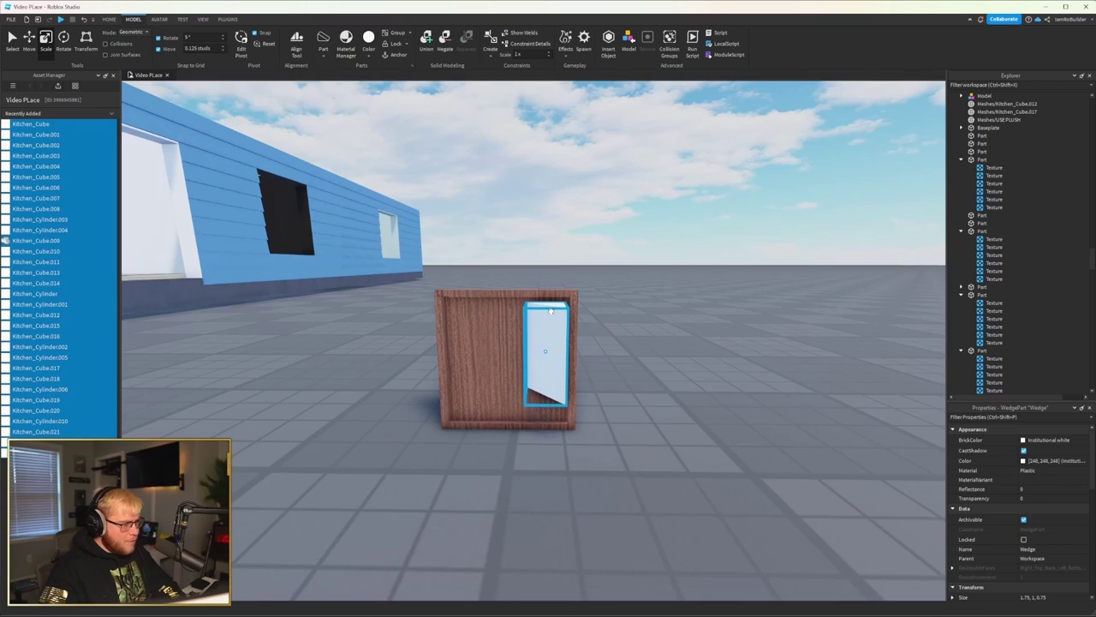
pyautogui.moveTo(553, 403); pyautogui.dragTo(553, 439)
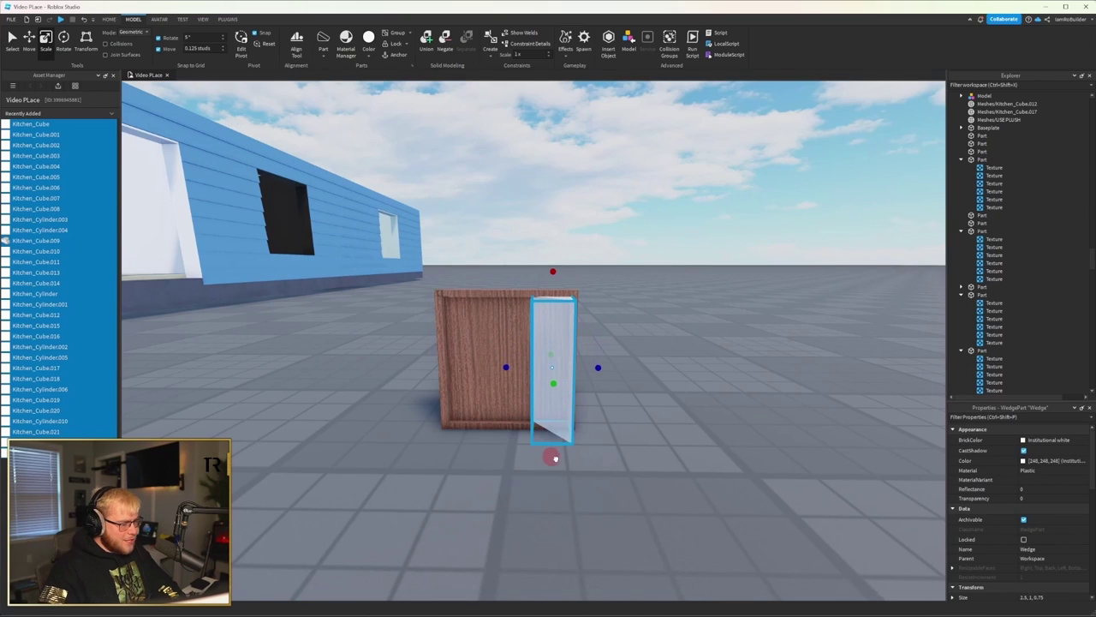
pyautogui.moveTo(553, 383)
pyautogui.mouseDown()
pyautogui.moveTo(519, 374)
pyautogui.moveTo(565, 377)
pyautogui.mouseUp()
pyautogui.moveTo(565, 377); pyautogui.dragTo(490, 307, button='right')
pyautogui.scroll(3, 490, 307)
# Copy the six wood textures from the framed door's part onto the brown wedge
pyautogui.click(432, 305)
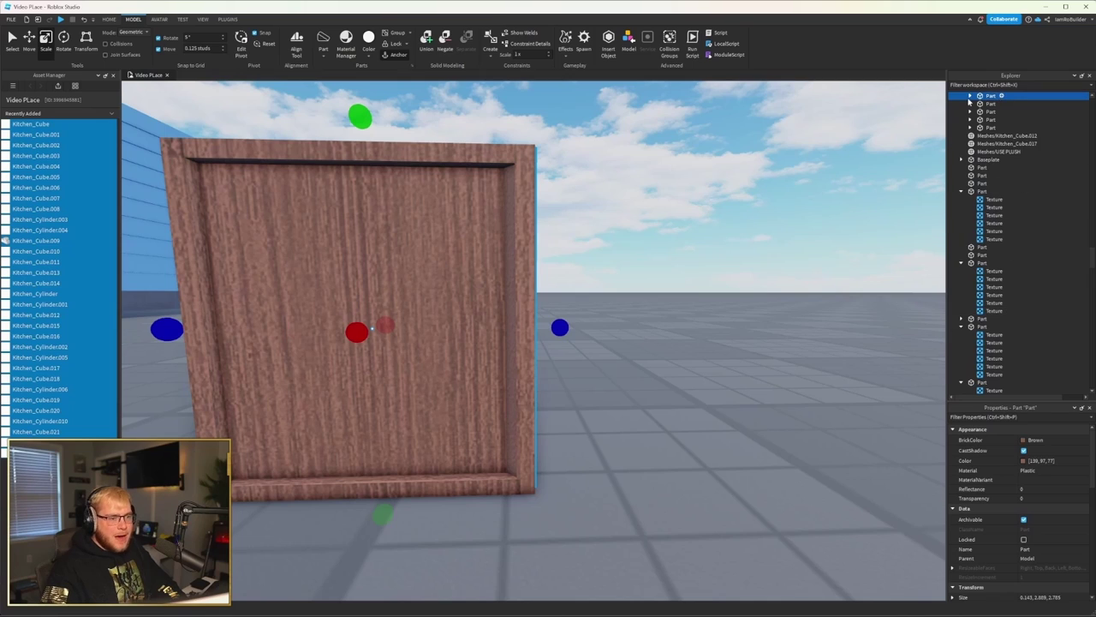
pyautogui.click(997, 104)
pyautogui.keyDown('shift'); pyautogui.click(1001, 143); pyautogui.keyUp('shift')
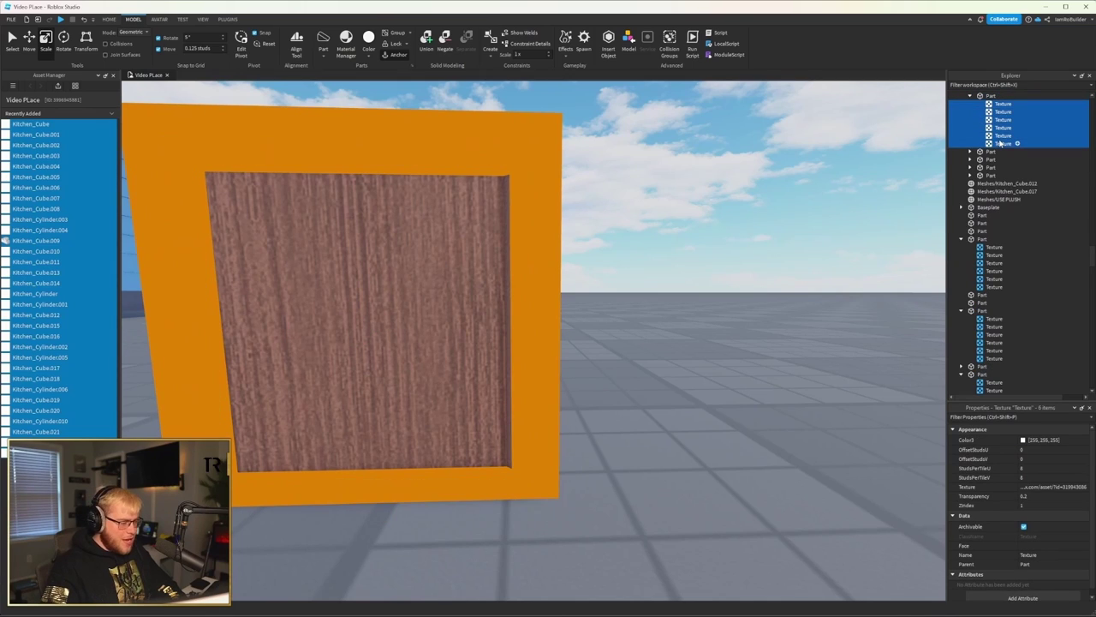
pyautogui.click(507, 281)
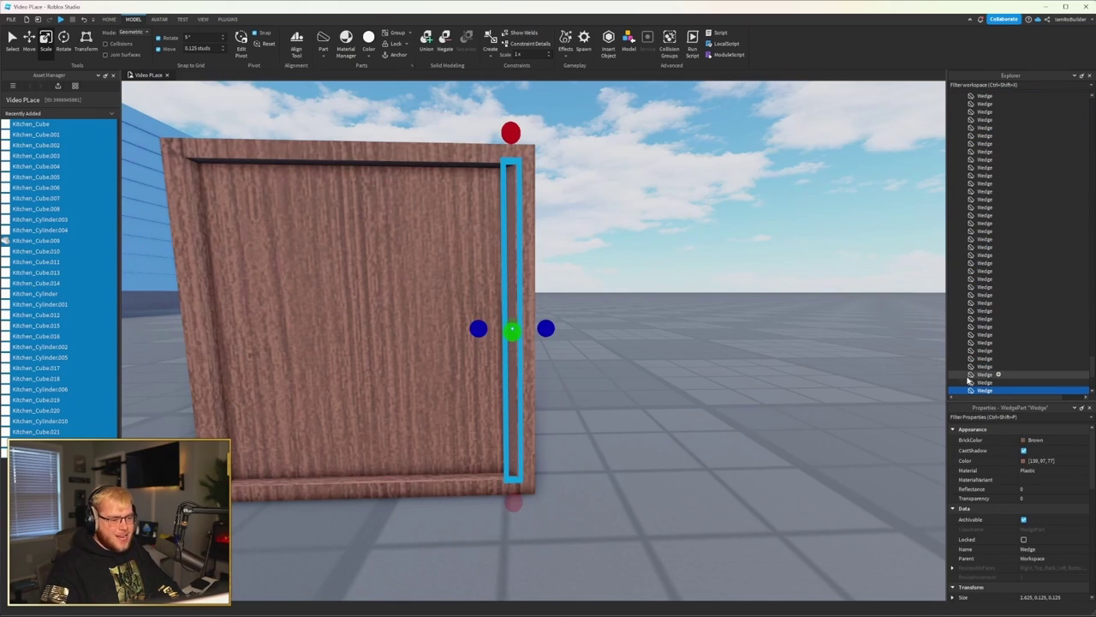
pyautogui.click(1004, 110)
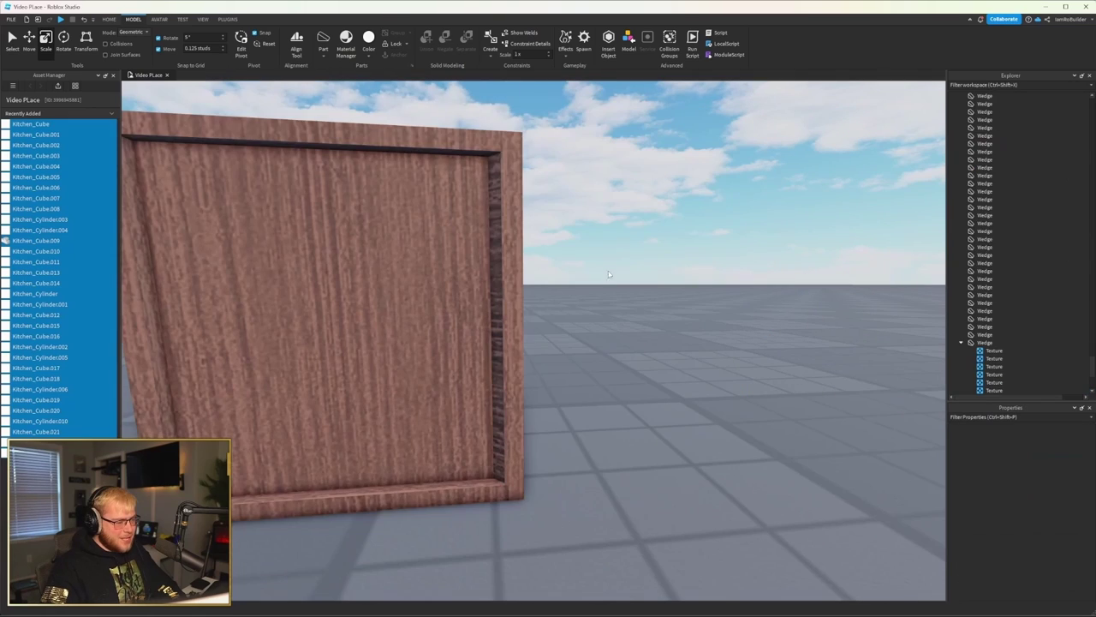
# Duplicate the textured wedge along the remaining inner edges of the door frame to bevel all four sides
pyautogui.click(500, 310)
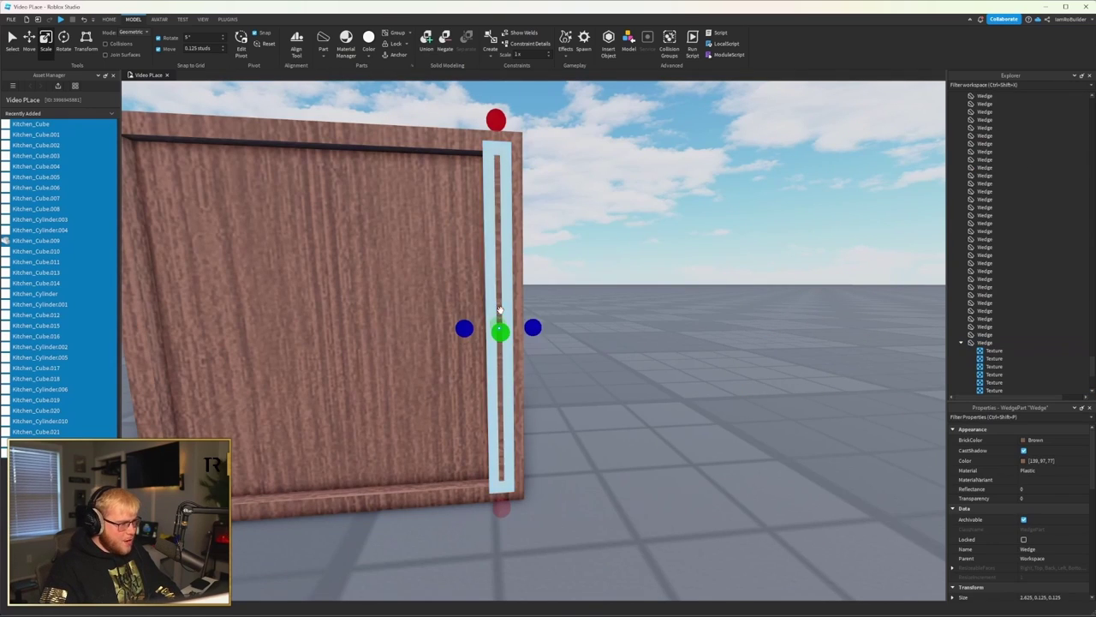
pyautogui.moveTo(499, 310)
pyautogui.mouseDown(button='right')
pyautogui.moveTo(210, 331)
pyautogui.moveTo(502, 323)
pyautogui.mouseUp(button='right')
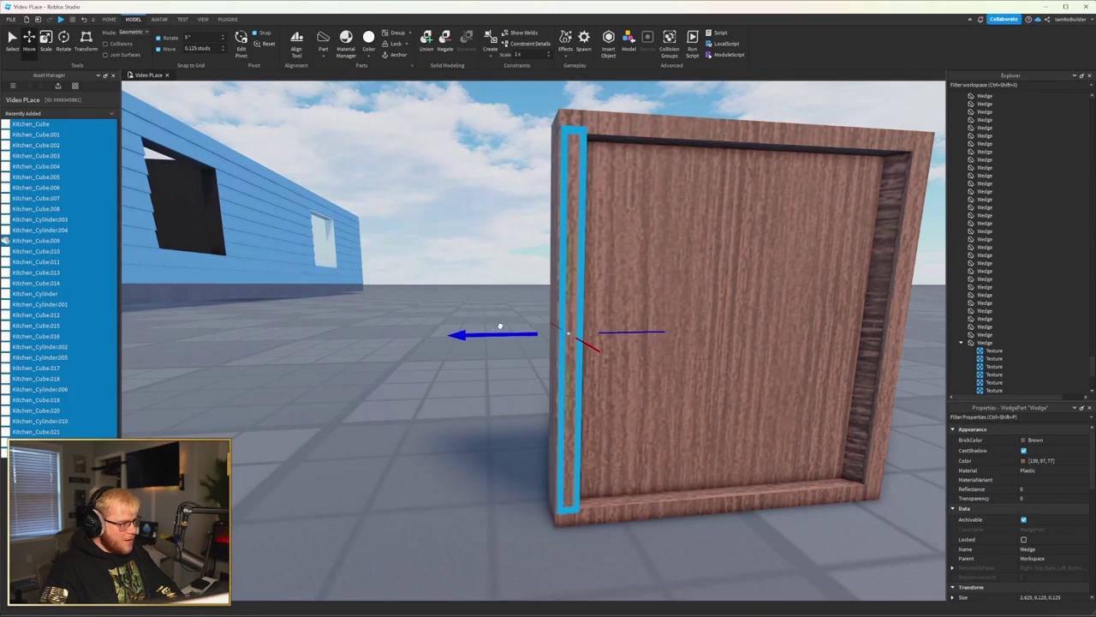
pyautogui.click(548, 438)
pyautogui.click(741, 379)
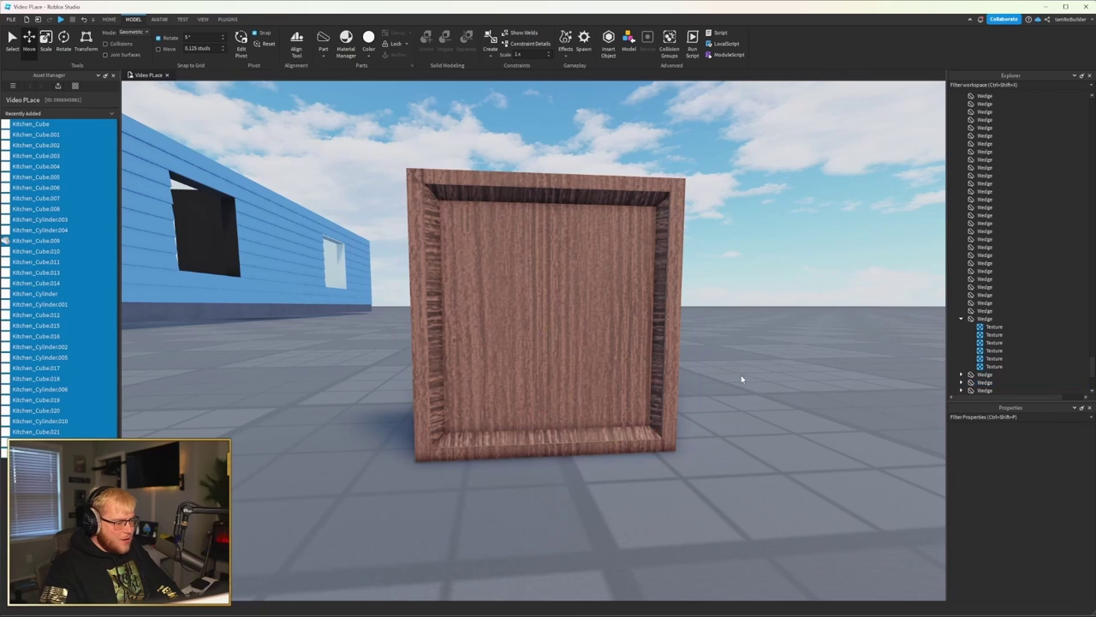
pyautogui.click(650, 321)
pyautogui.scroll(5, 717, 314)
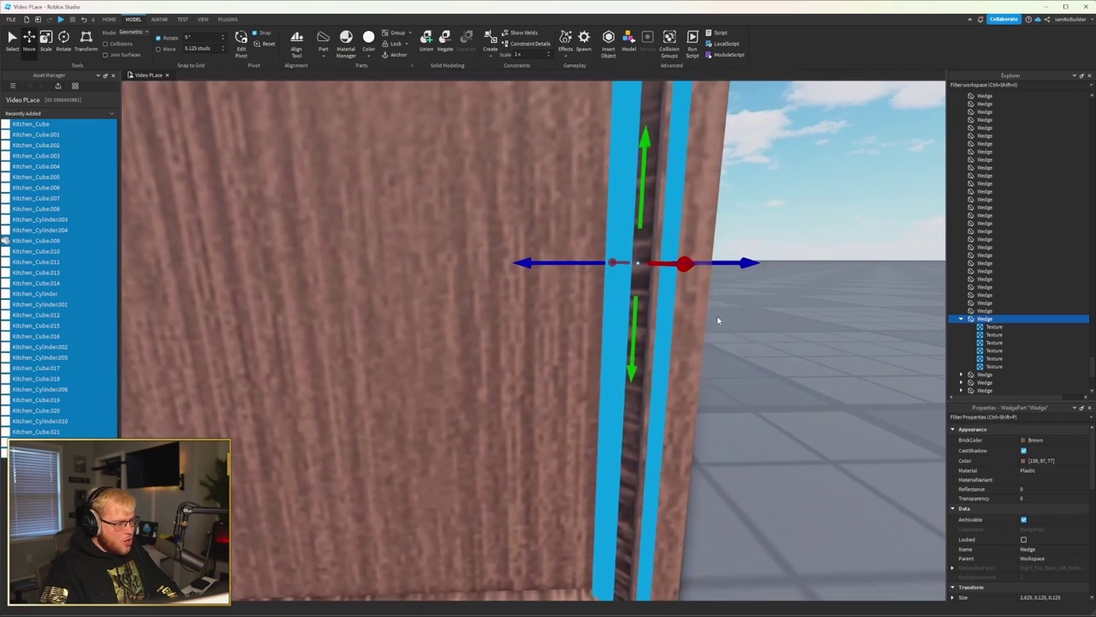
pyautogui.click(742, 241)
pyautogui.scroll(-5, 741, 242)
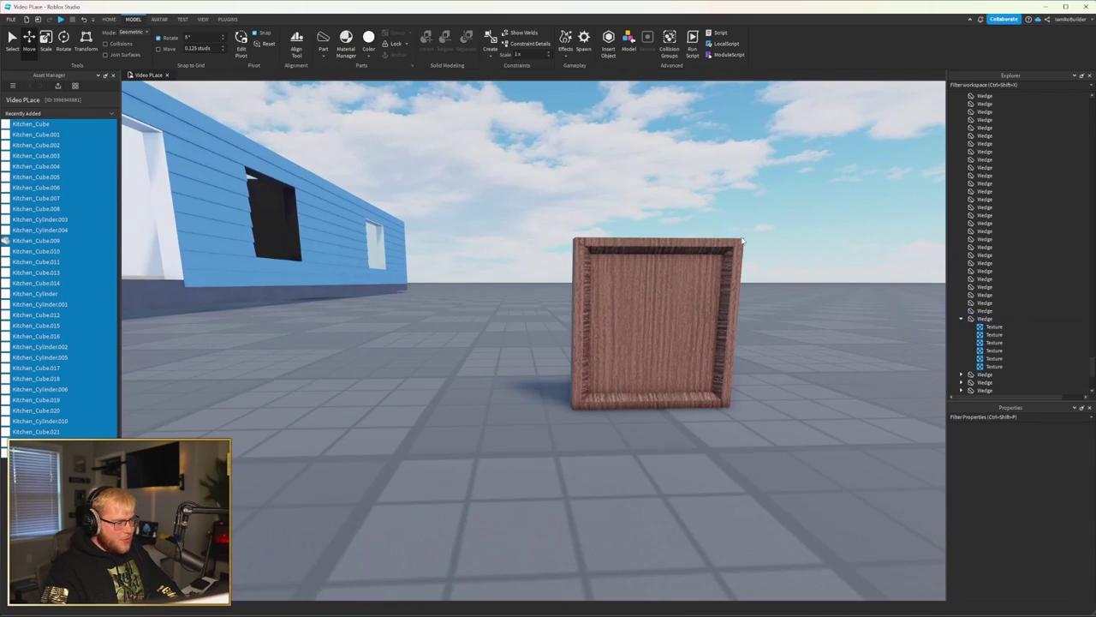
# Group the door with its wedges, place it on the upper cabinet above the range hood and scale it to 0.641
pyautogui.moveTo(742, 240); pyautogui.dragTo(822, 275, button='right')
pyautogui.moveTo(420, 179); pyautogui.dragTo(657, 406)
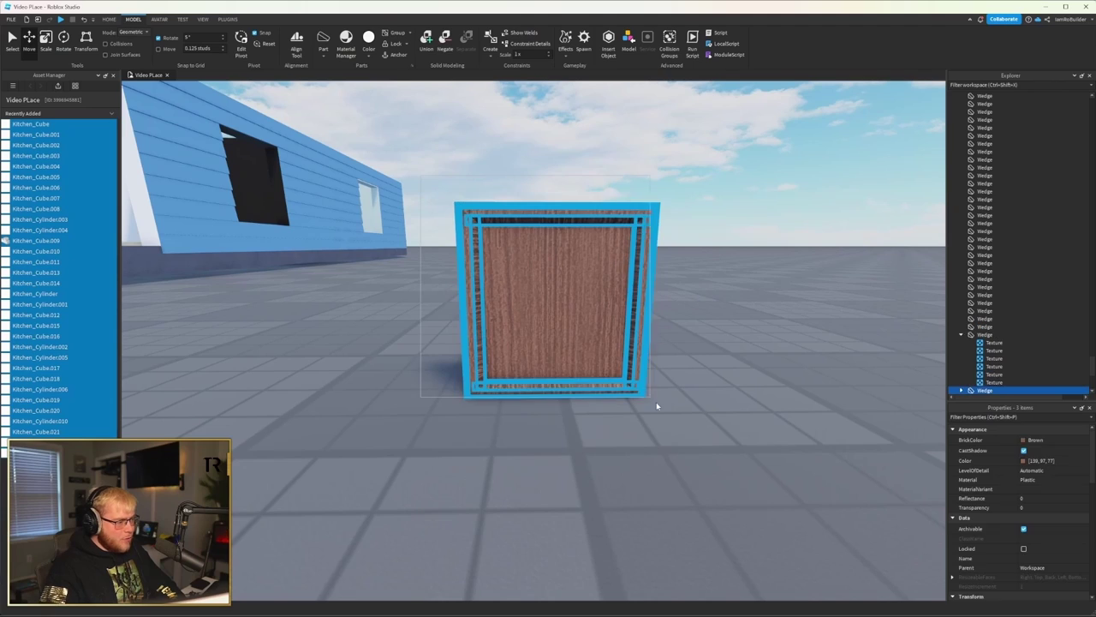
pyautogui.moveTo(600, 362); pyautogui.dragTo(551, 368)
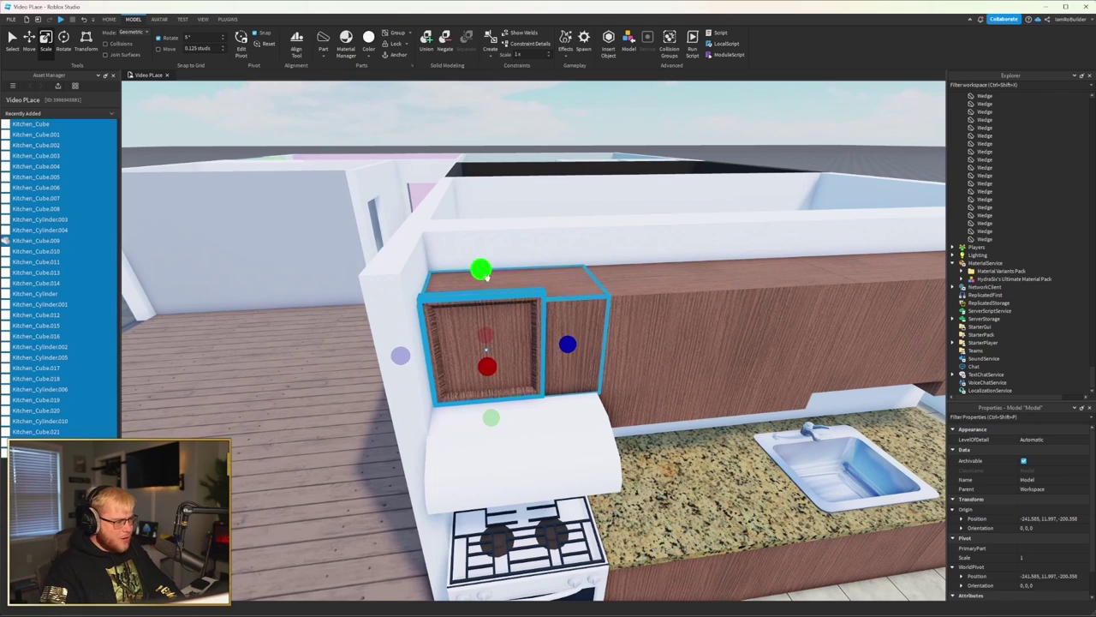
pyautogui.moveTo(481, 272); pyautogui.dragTo(484, 310)
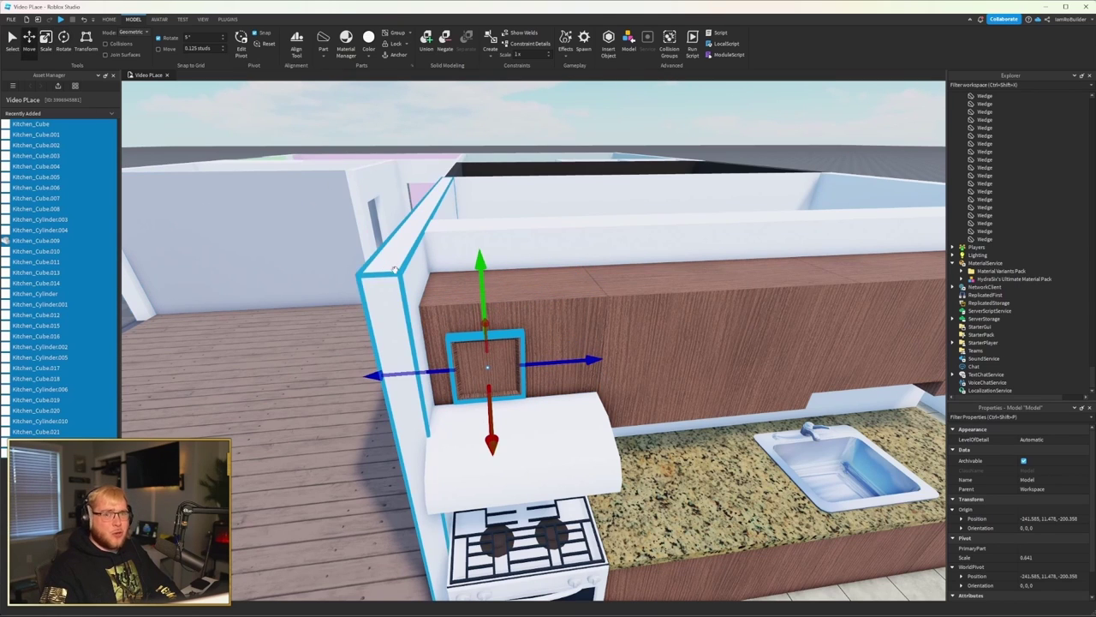
# Scale the cabinet door up to 0.697 and align it with the corner of the upper cabinet's front
pyautogui.scroll(10, 472, 378)
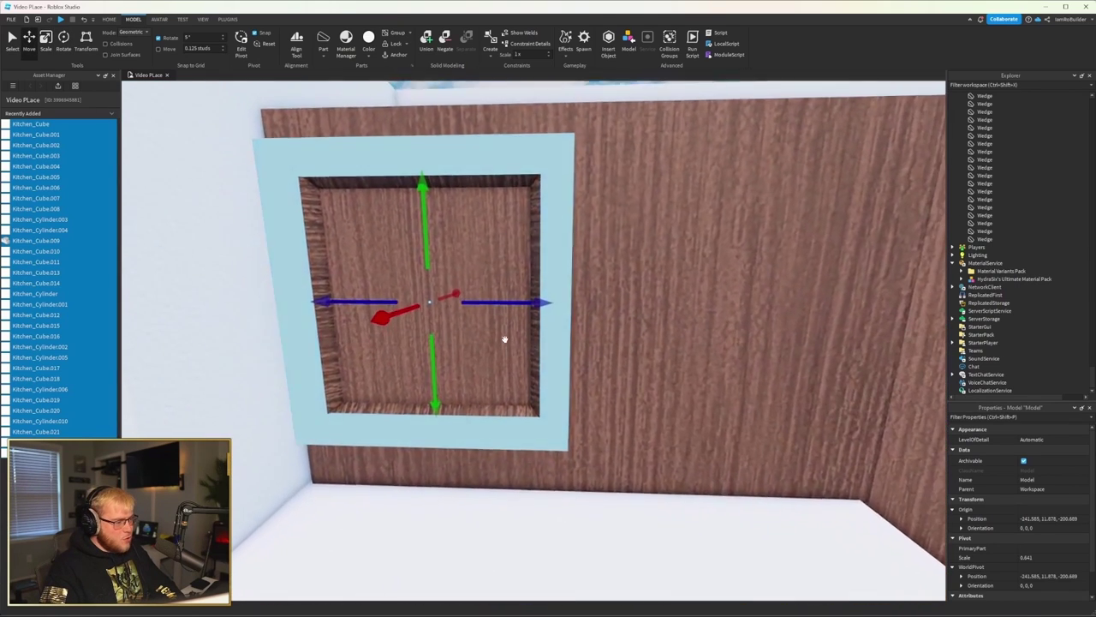
pyautogui.scroll(-5, 504, 340)
pyautogui.hotkey('ctrl', '3')
pyautogui.moveTo(457, 203); pyautogui.dragTo(459, 185)
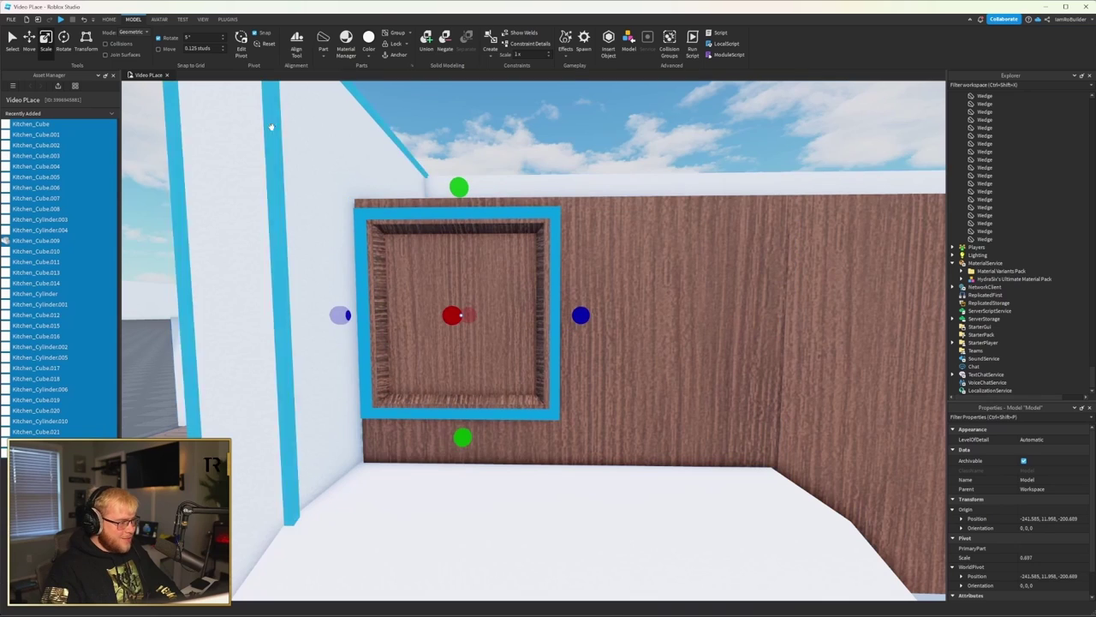
pyautogui.hotkey('ctrl', '2')
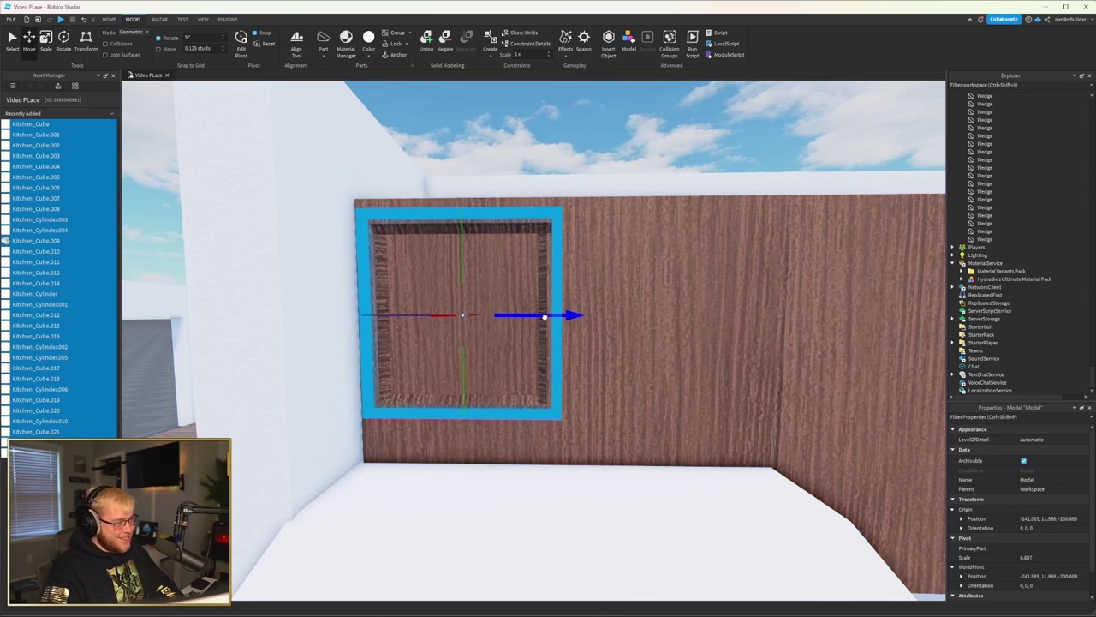
# Lower the door's bottom frame strip and wedge, and lengthen the side frame strips to about 2.396 studs
pyautogui.keyDown('alt'); pyautogui.click(515, 398); pyautogui.keyUp('alt')
pyautogui.moveTo(471, 326); pyautogui.dragTo(475, 360)
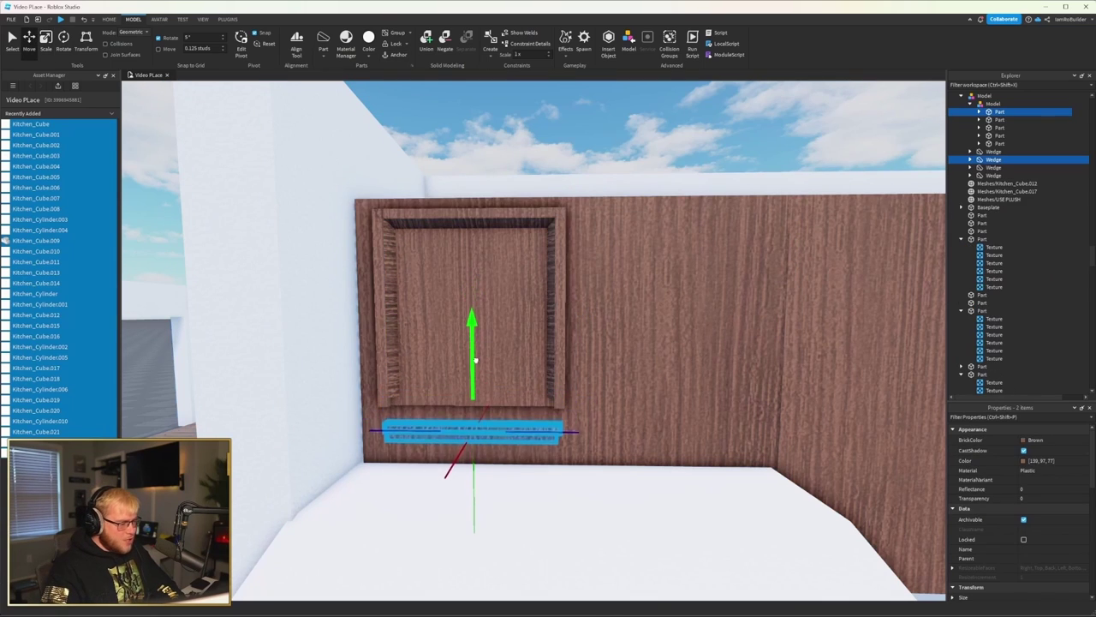
pyautogui.keyDown('alt'); pyautogui.click(562, 395); pyautogui.keyUp('alt')
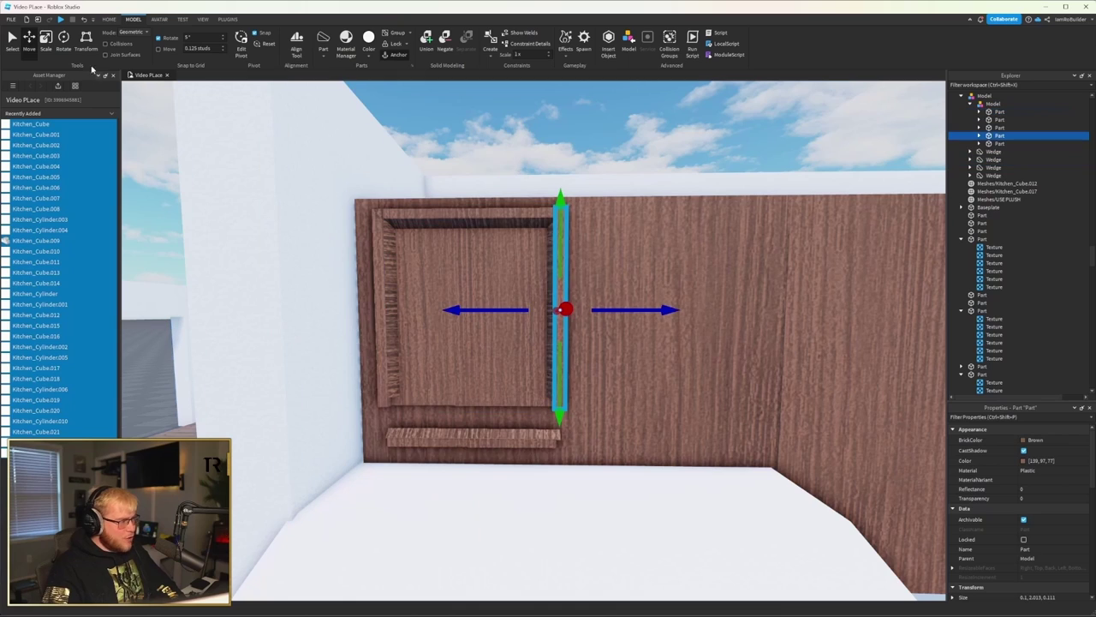
pyautogui.click(46, 37)
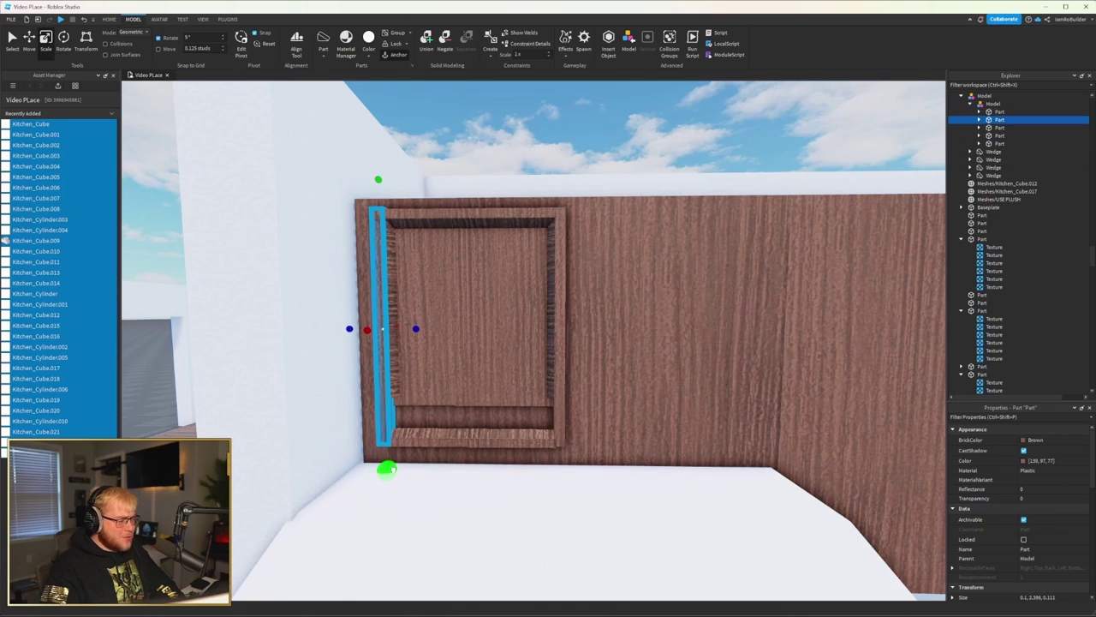
# Extend the door's side wedges and back panel down to the lowered bottom strip
pyautogui.click(394, 427)
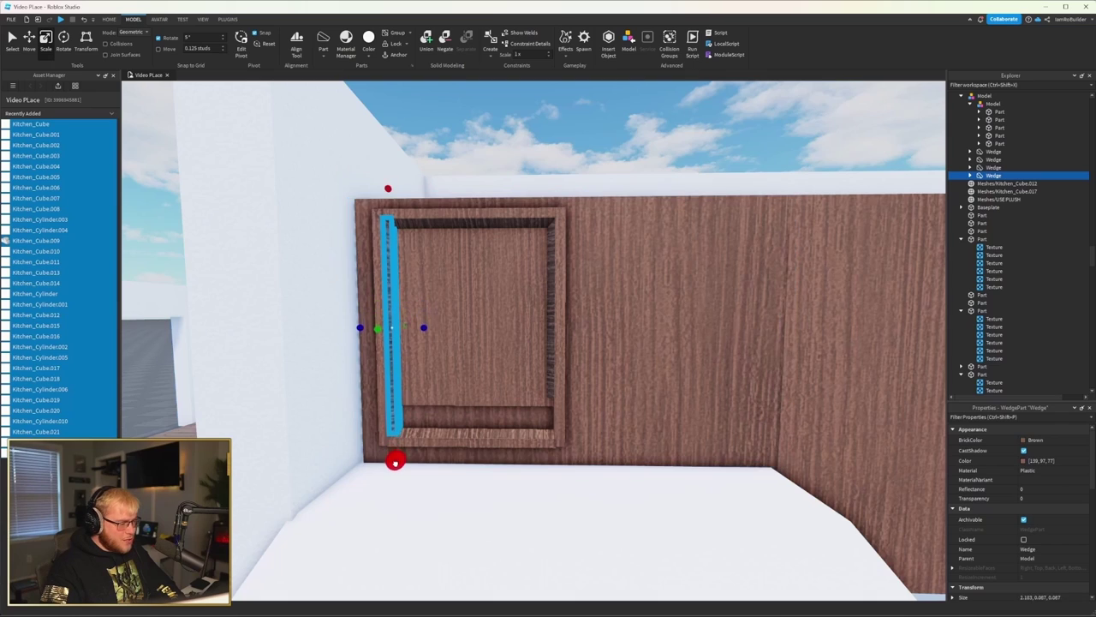
pyautogui.click(548, 392)
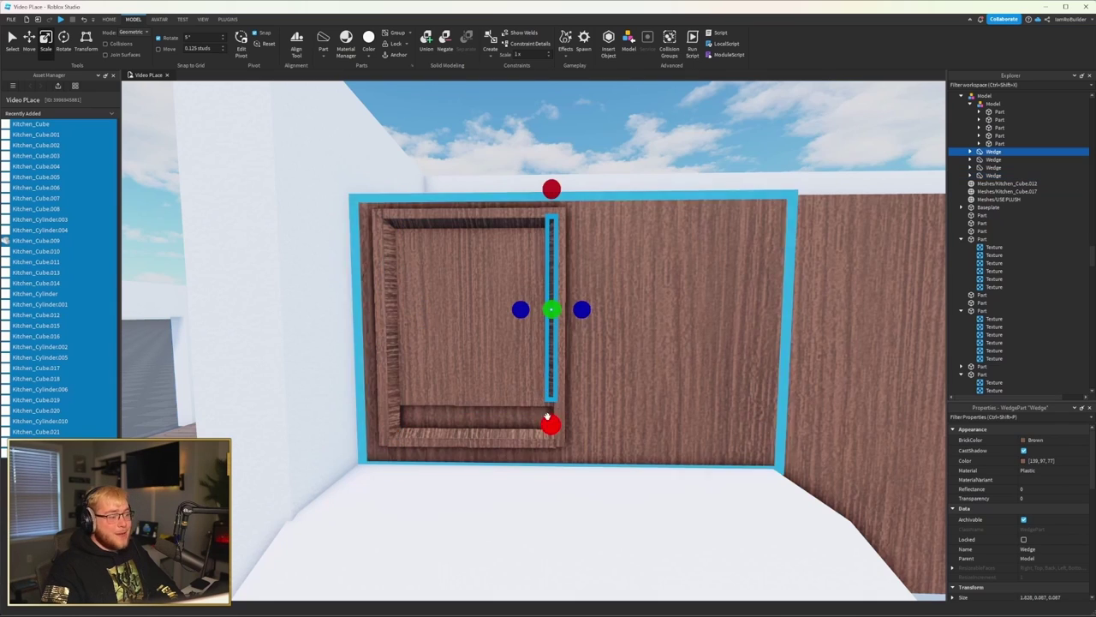
pyautogui.moveTo(474, 429); pyautogui.dragTo(477, 434)
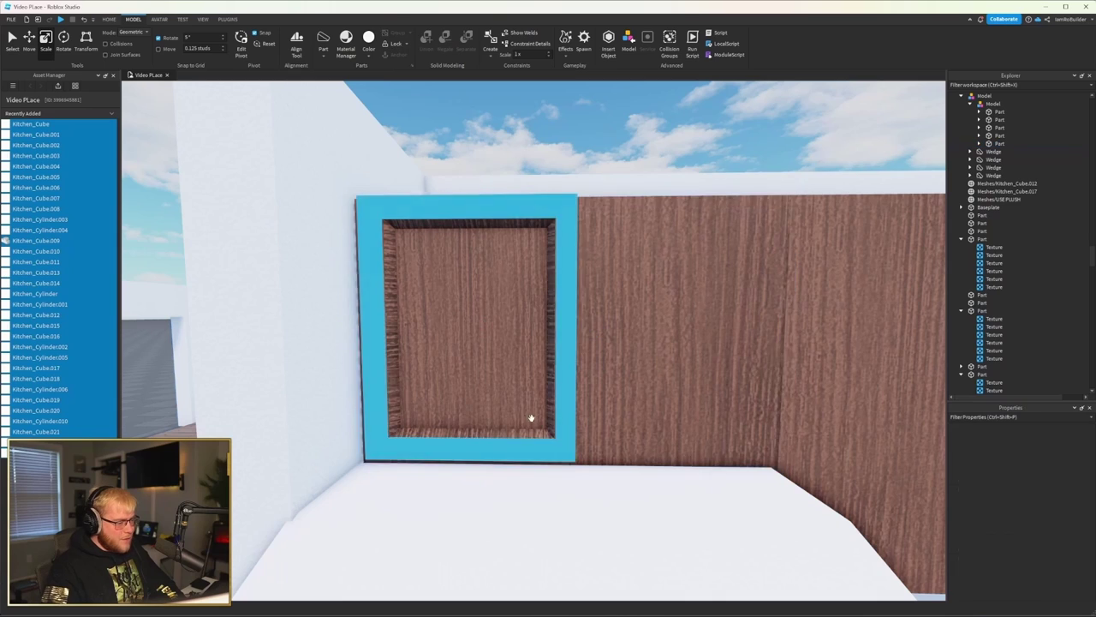
# Duplicate the finished door across the fronts of the upper and base cabinets along the sink wall
pyautogui.click(526, 443)
pyautogui.click(574, 220)
pyautogui.click(563, 327)
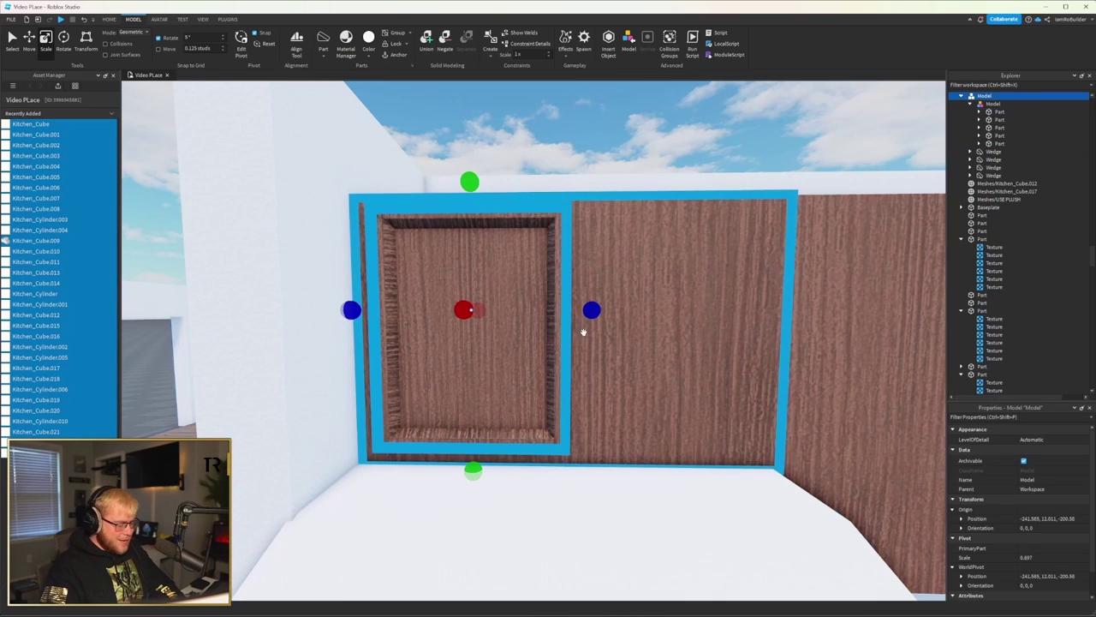
pyautogui.click(28, 39)
pyautogui.hotkey('ctrl', 'd')
pyautogui.moveTo(582, 309); pyautogui.dragTo(783, 310)
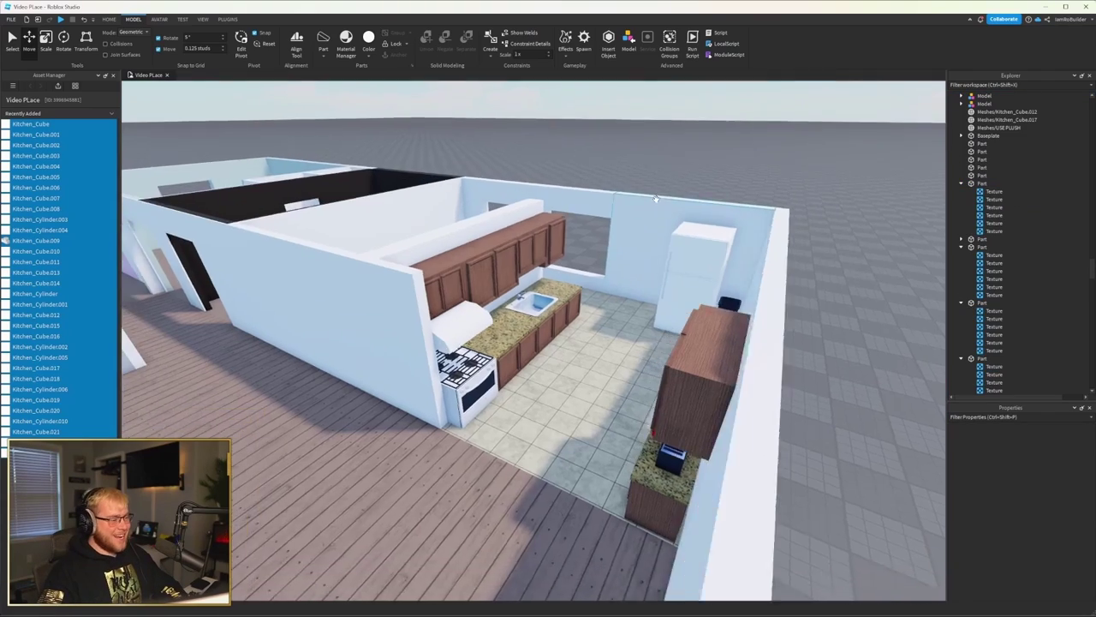
pyautogui.moveTo(655, 199); pyautogui.dragTo(481, 224, button='right')
pyautogui.scroll(-10, 626, 173)
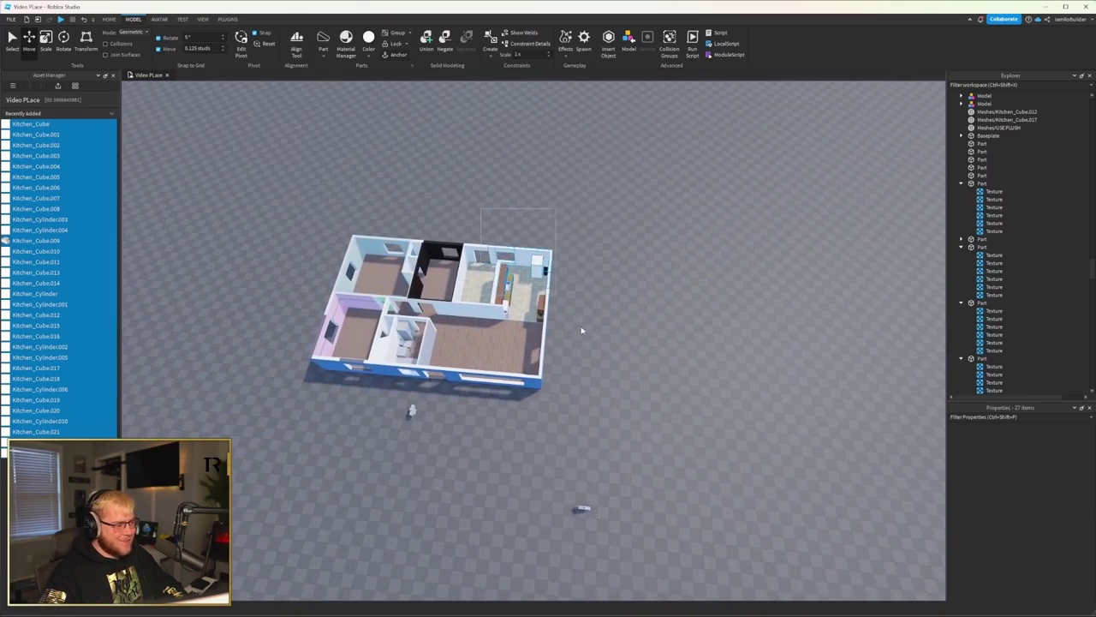
# Select all the parts of the house and start a playtest of the place
pyautogui.moveTo(582, 330); pyautogui.dragTo(595, 362)
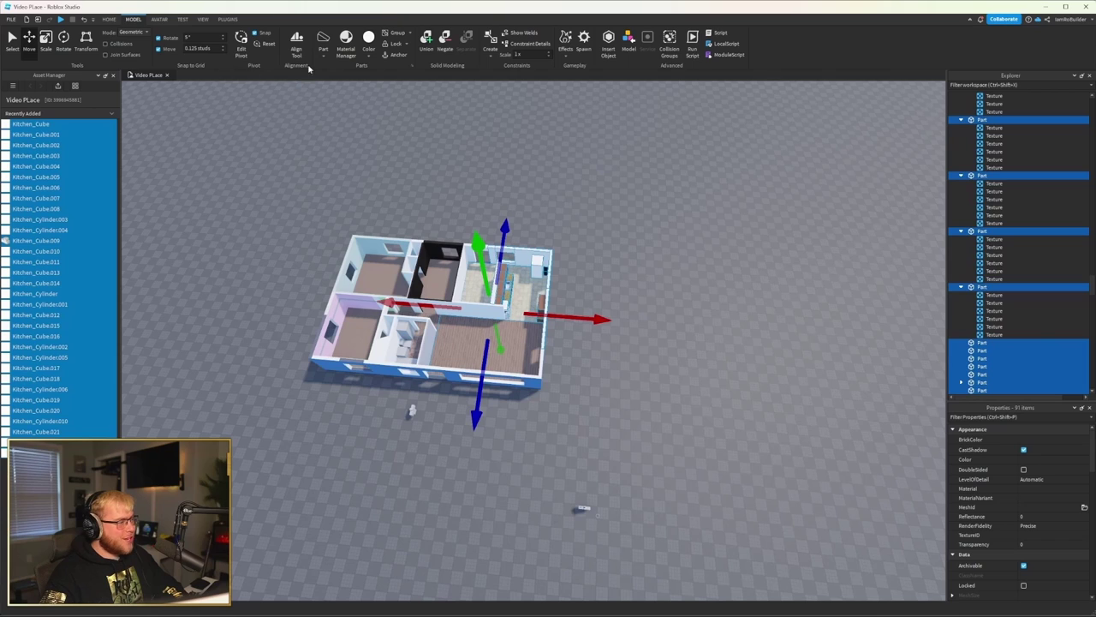
pyautogui.hotkey('ctrl', 'z')
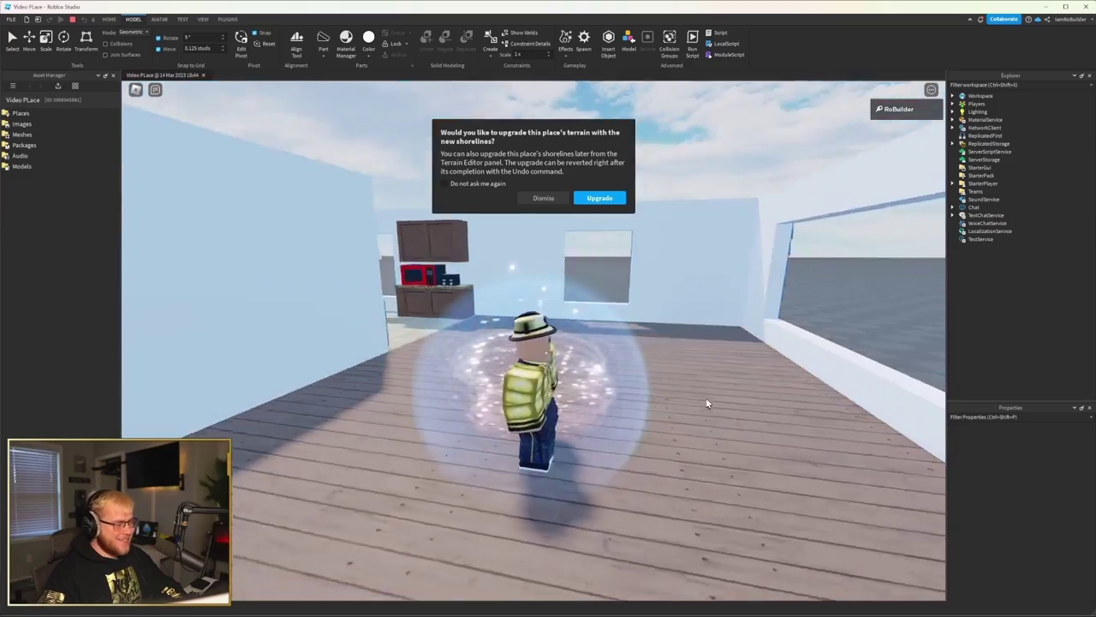
# Walk the avatar through the kitchen to inspect the cabinets, appliances and fridge, dismissing the terrain shoreline upgrade prompt
pyautogui.press('w')
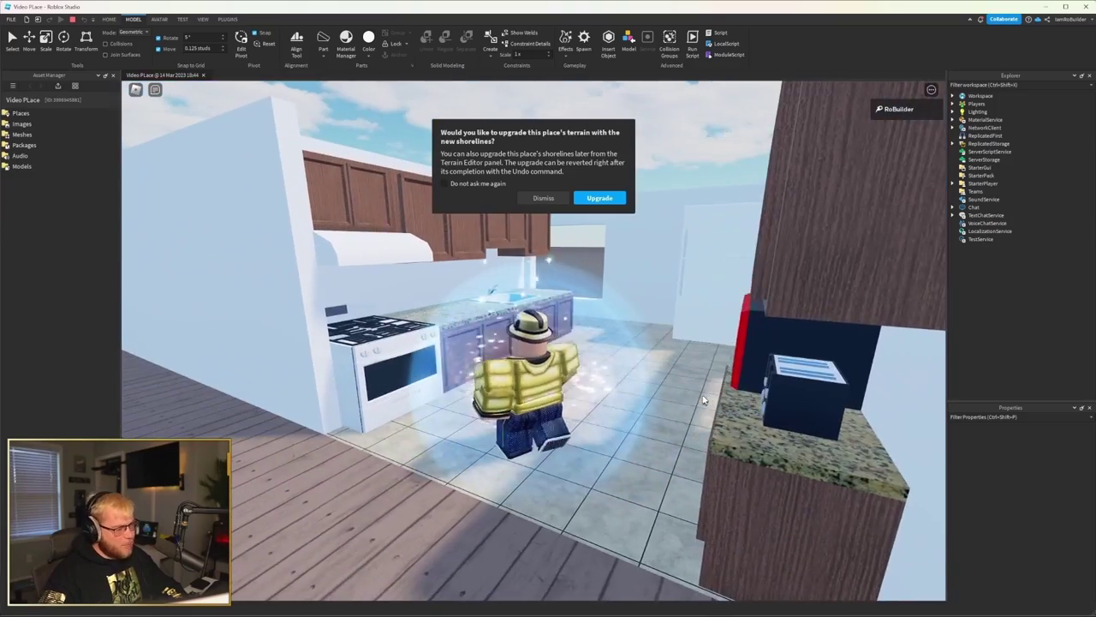
pyautogui.press('a')
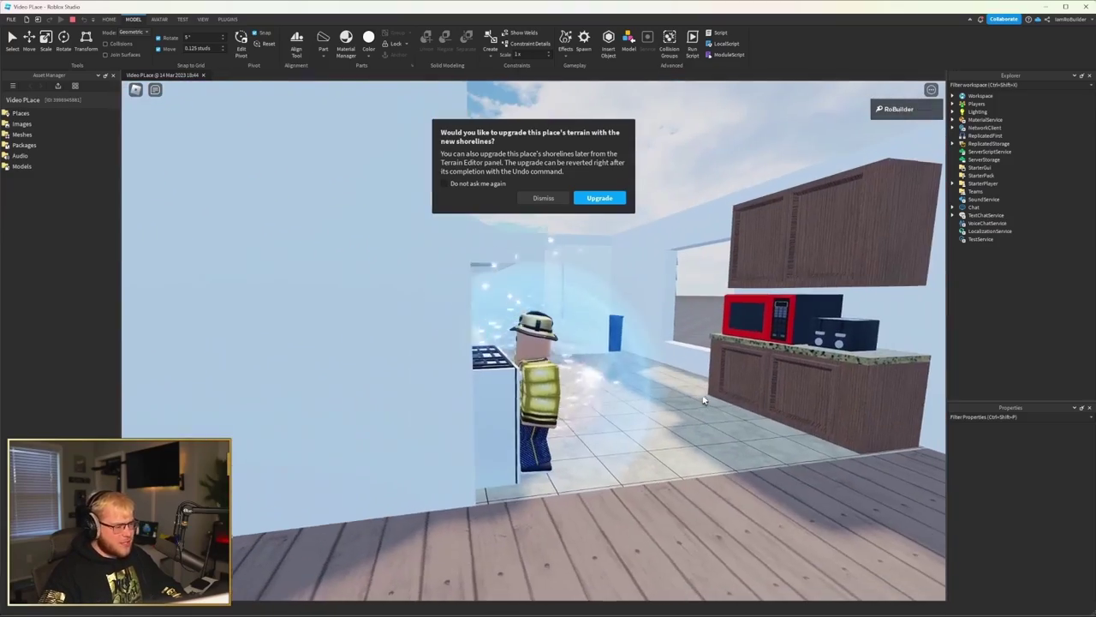
pyautogui.press('s')
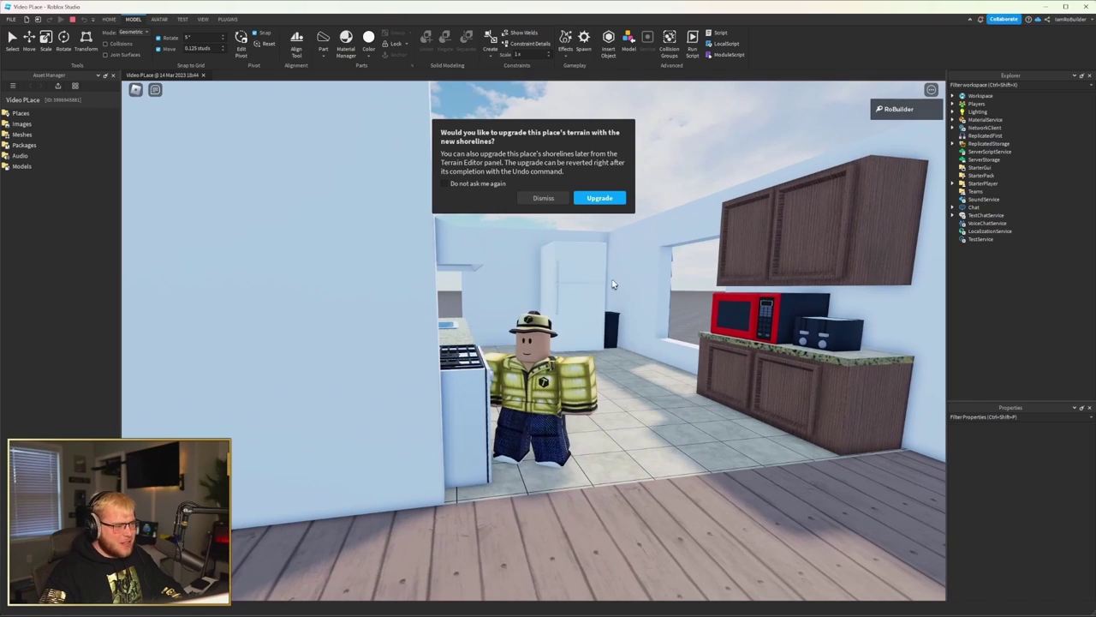
pyautogui.click(542, 198)
pyautogui.press('w')
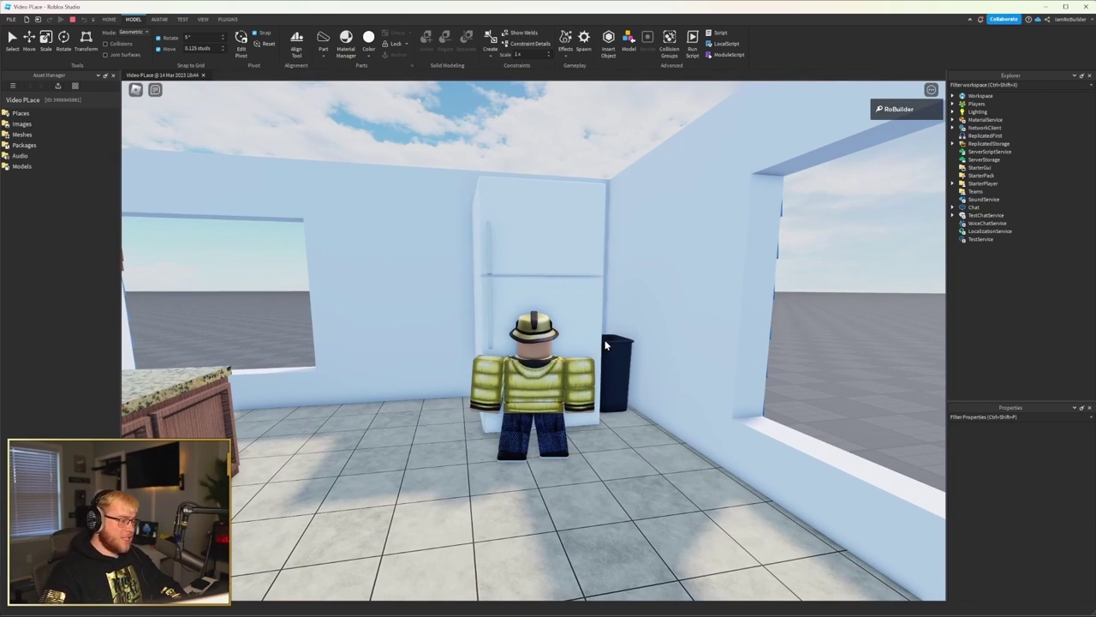
pyautogui.moveTo(604, 344); pyautogui.dragTo(603, 336, button='right')
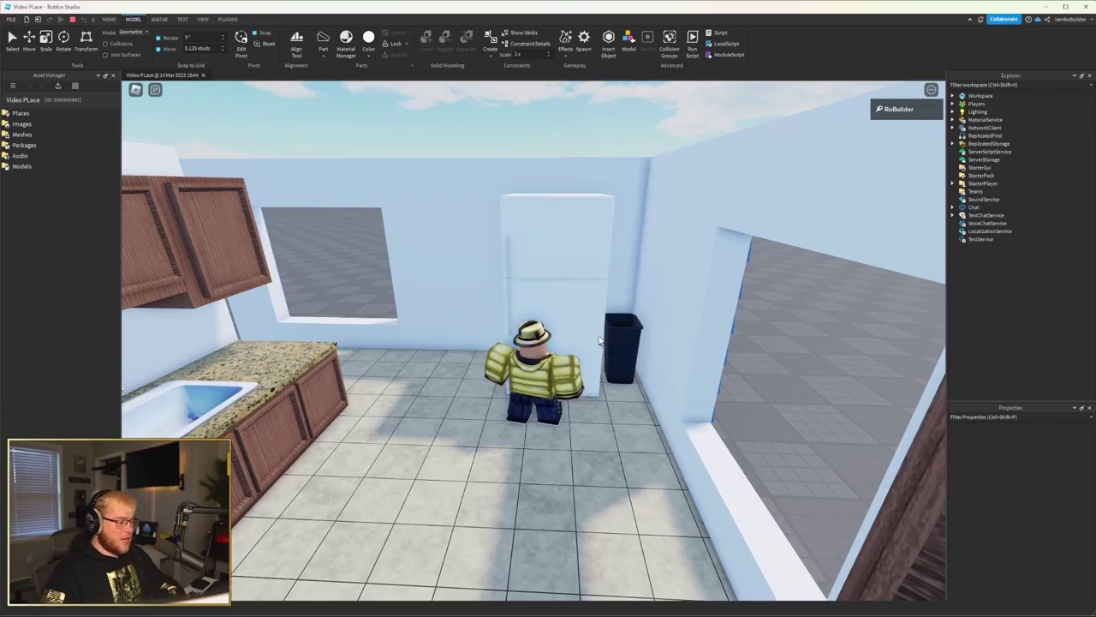
pyautogui.moveTo(516, 273); pyautogui.dragTo(515, 273, button='right')
# Examine the room layout of the whole house from overhead while walking the avatar around the empty wood-floored room
pyautogui.press('w')
pyautogui.scroll(-15, 515, 273)
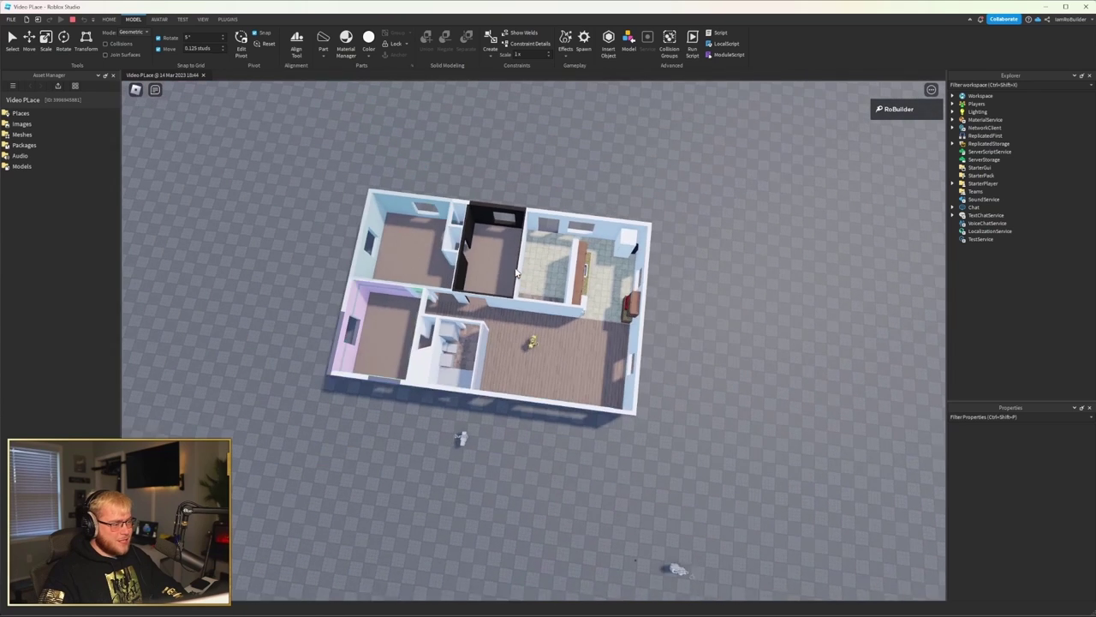
pyautogui.scroll(3, 520, 364)
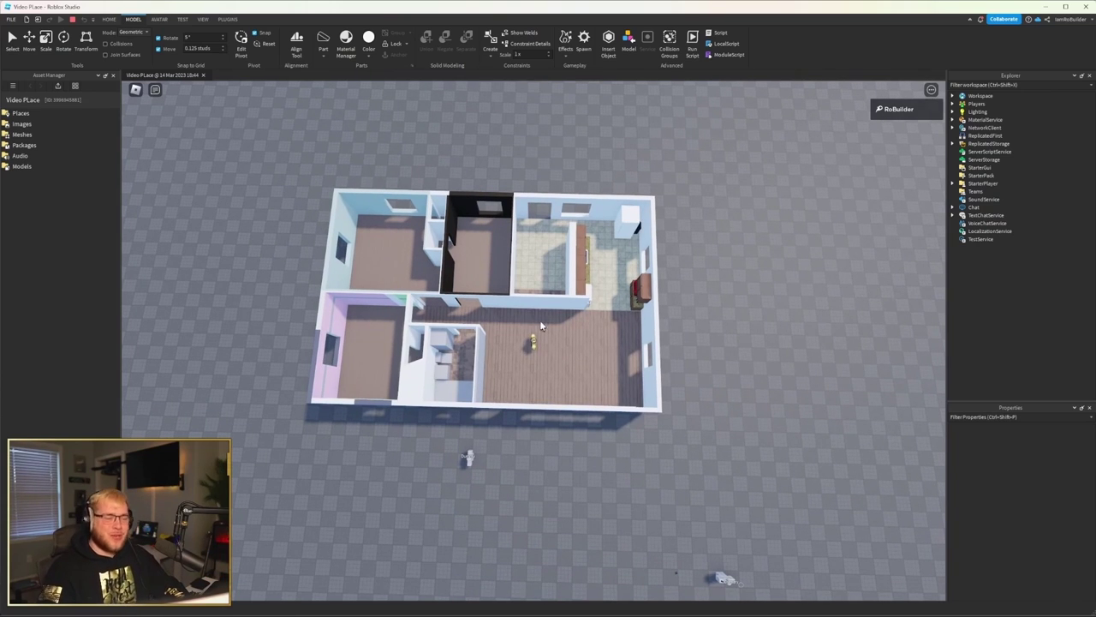
pyautogui.scroll(5, 581, 351)
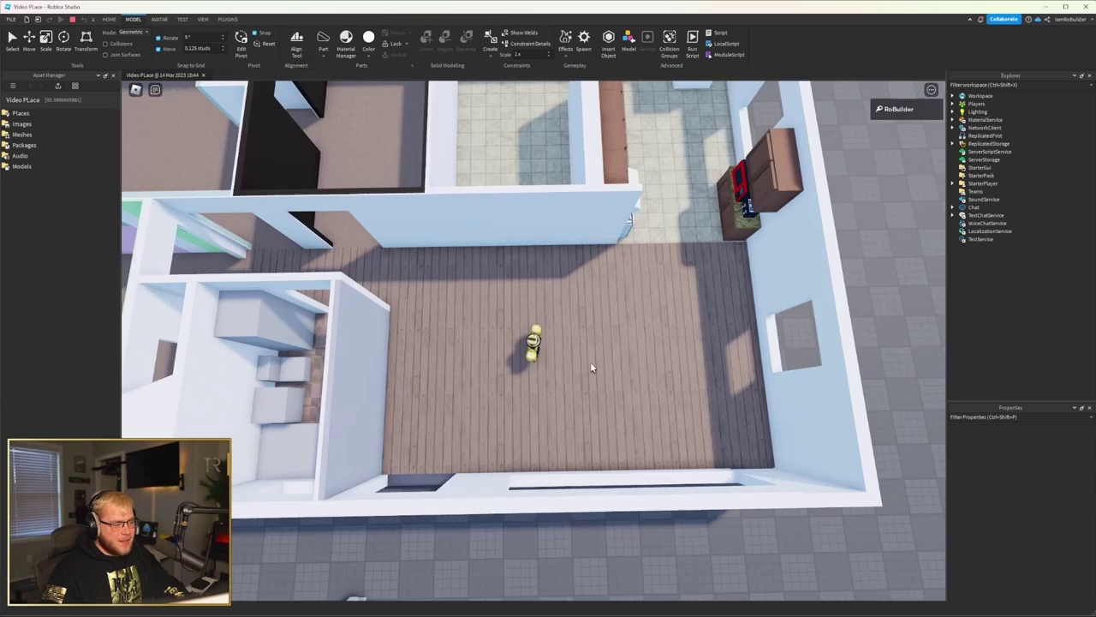
pyautogui.press('d')
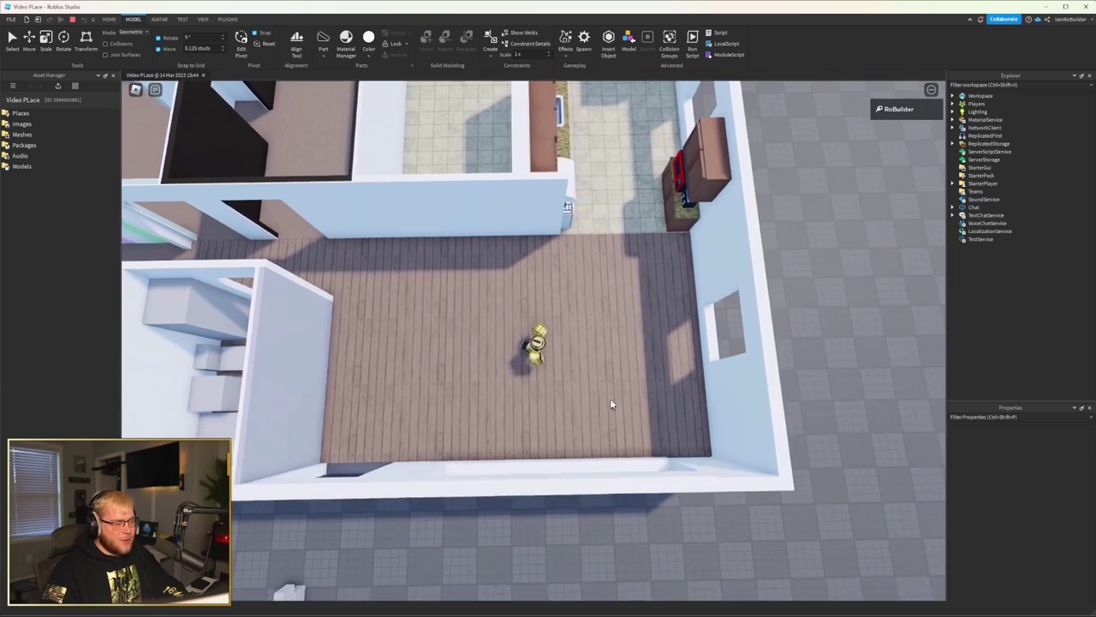
pyautogui.scroll(5, 591, 387)
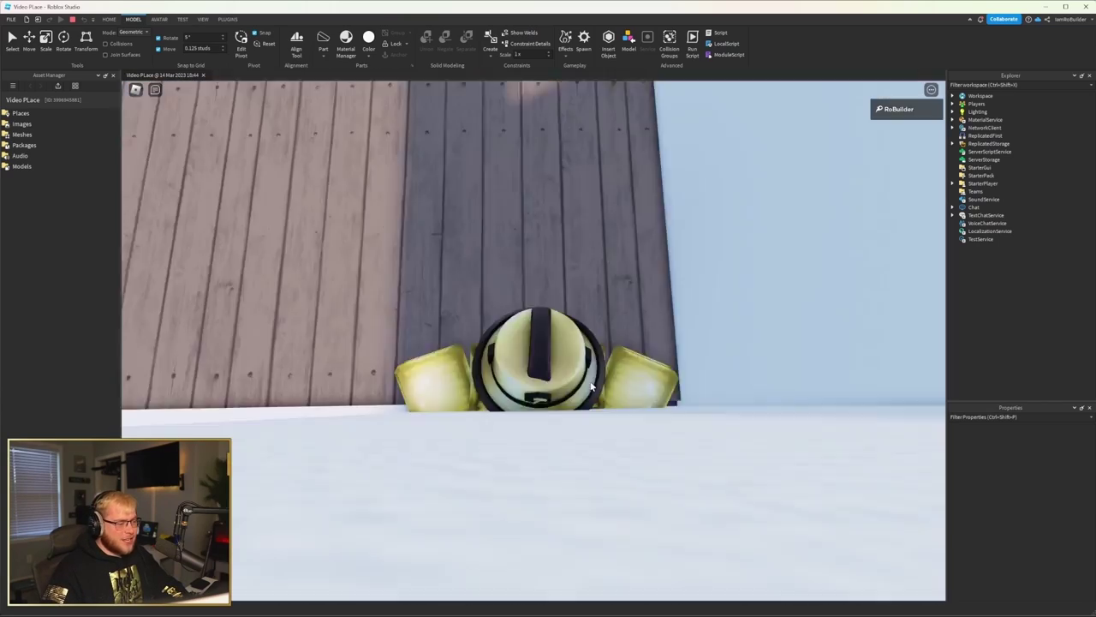
pyautogui.scroll(-8, 591, 387)
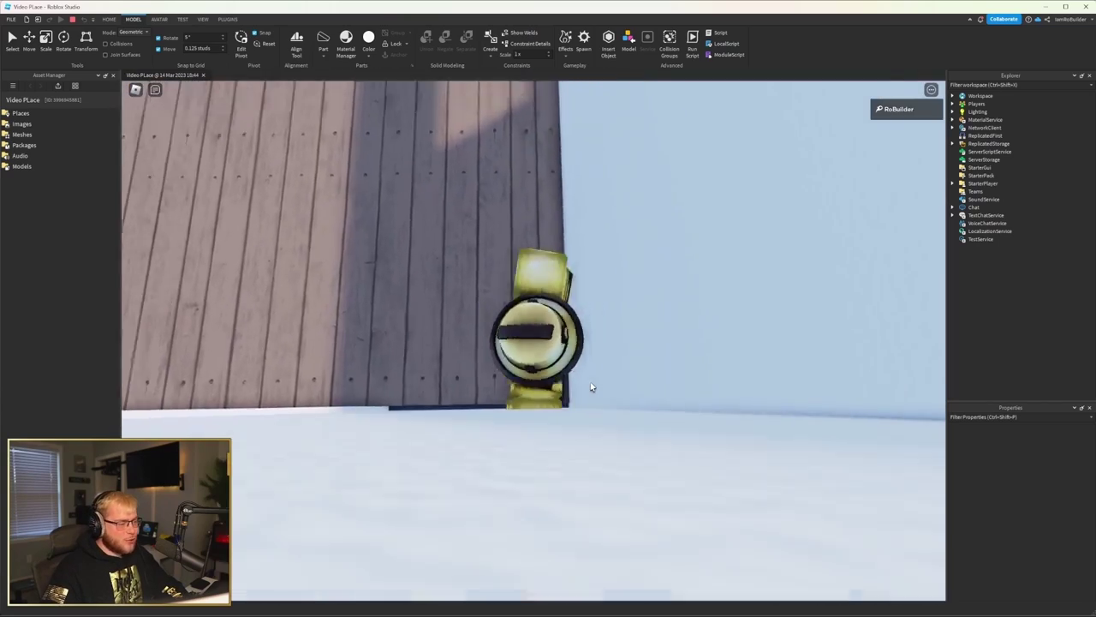
pyautogui.press('w')
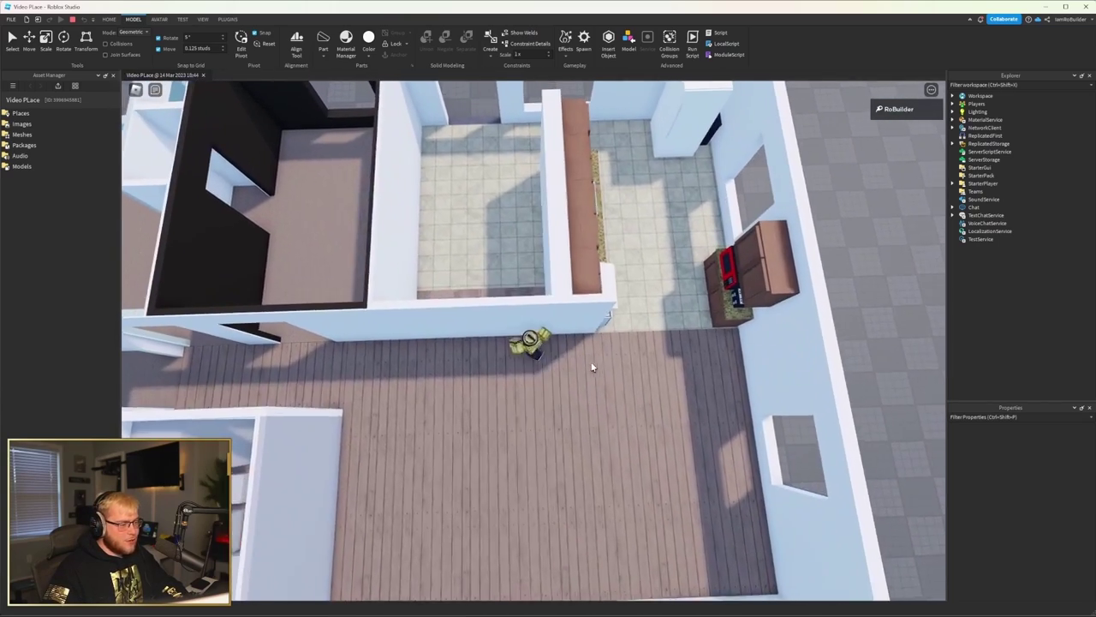
pyautogui.scroll(3, 589, 364)
pyautogui.scroll(-4, 589, 364)
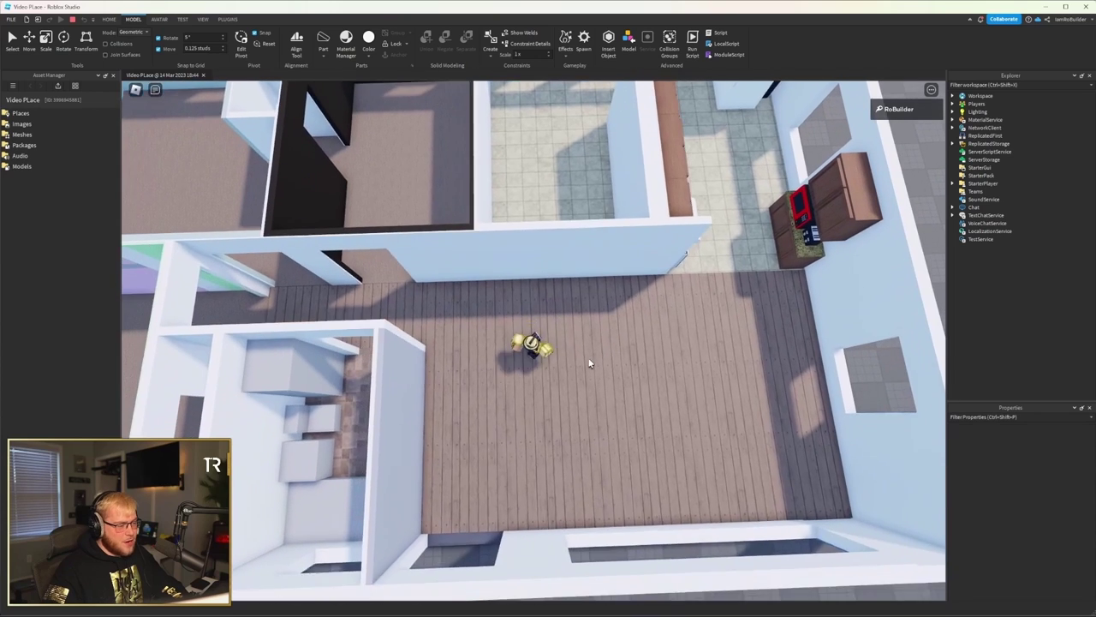
pyautogui.press('a')
pyautogui.scroll(3, 589, 364)
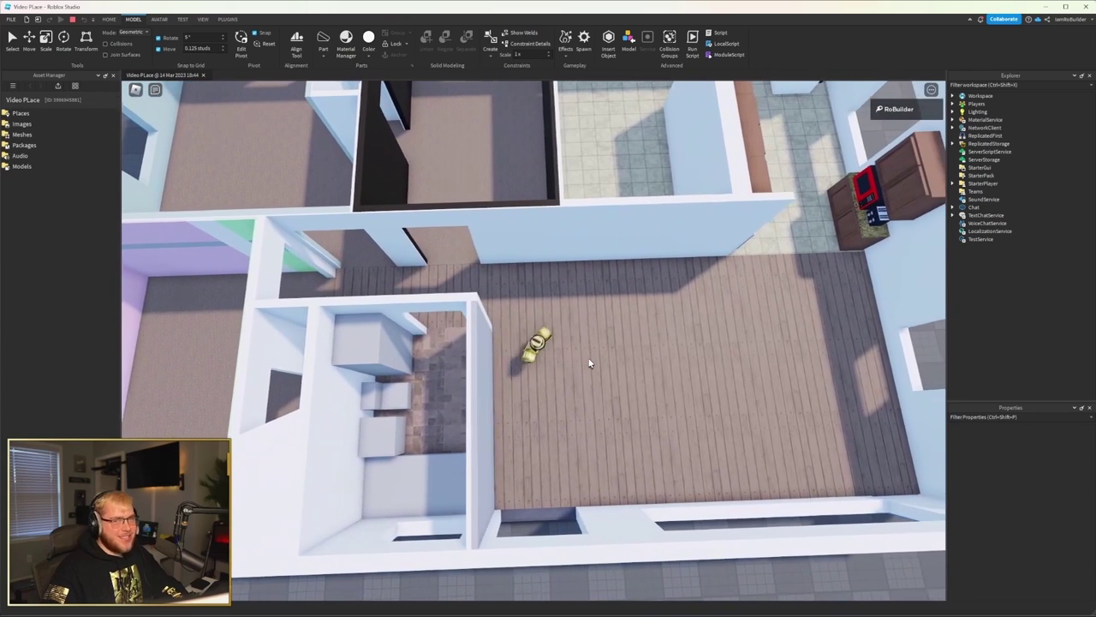
pyautogui.press('s')
pyautogui.press('d')
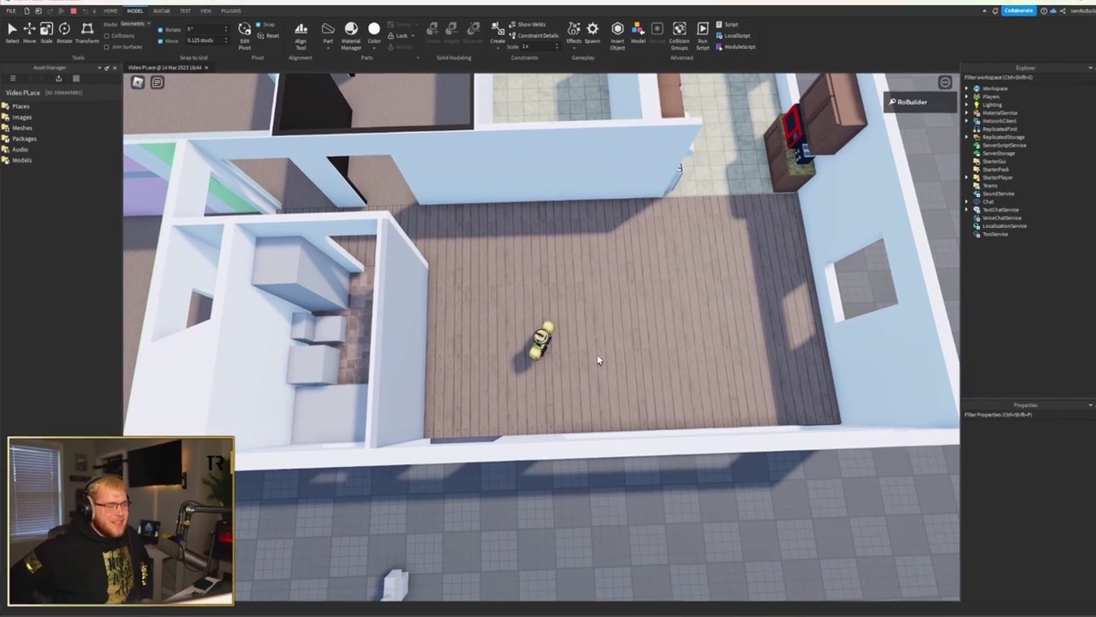
pyautogui.scroll(-3, 683, 345)
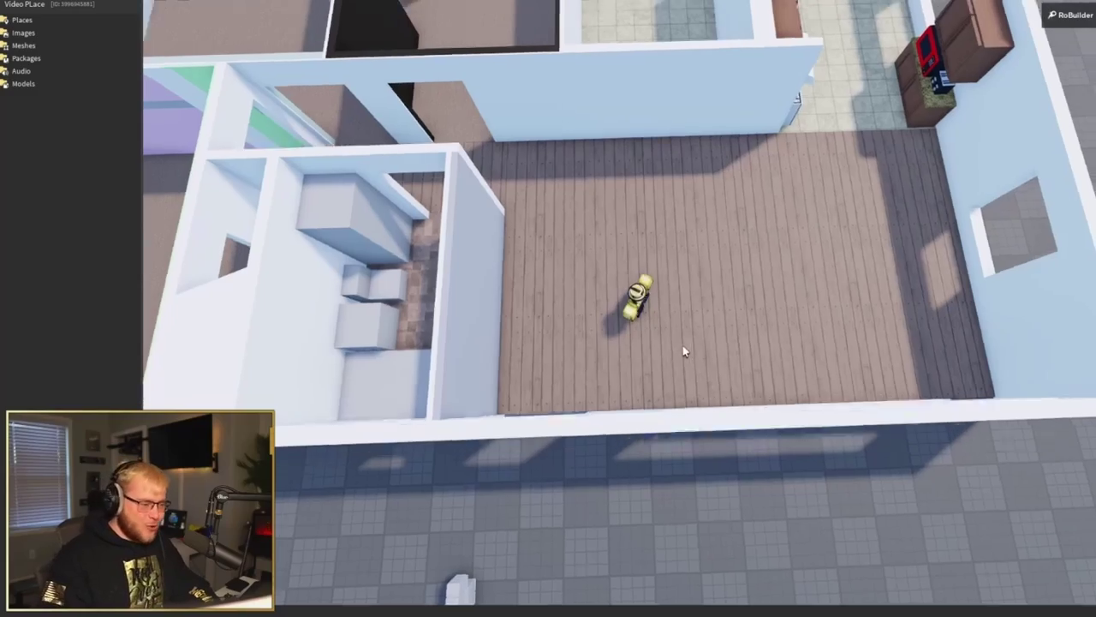
# Return to an eye-level view behind the avatar and walk up to the kitchen entrance to review the finished kitchen
pyautogui.moveTo(682, 345); pyautogui.dragTo(682, 350, button='right')
pyautogui.scroll(8, 683, 349)
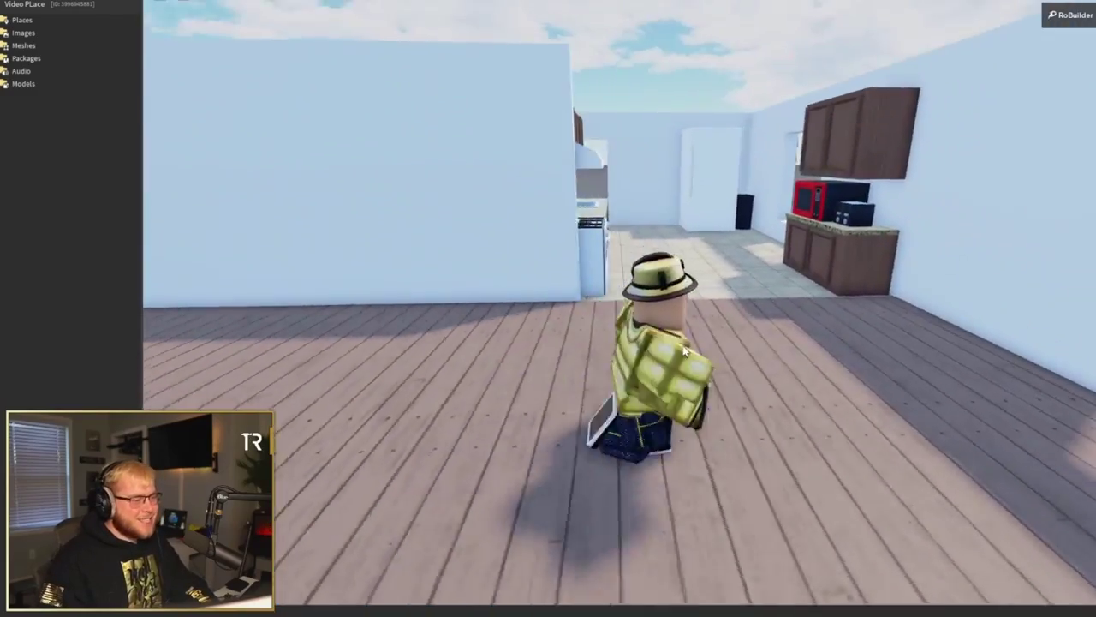
pyautogui.press('w')
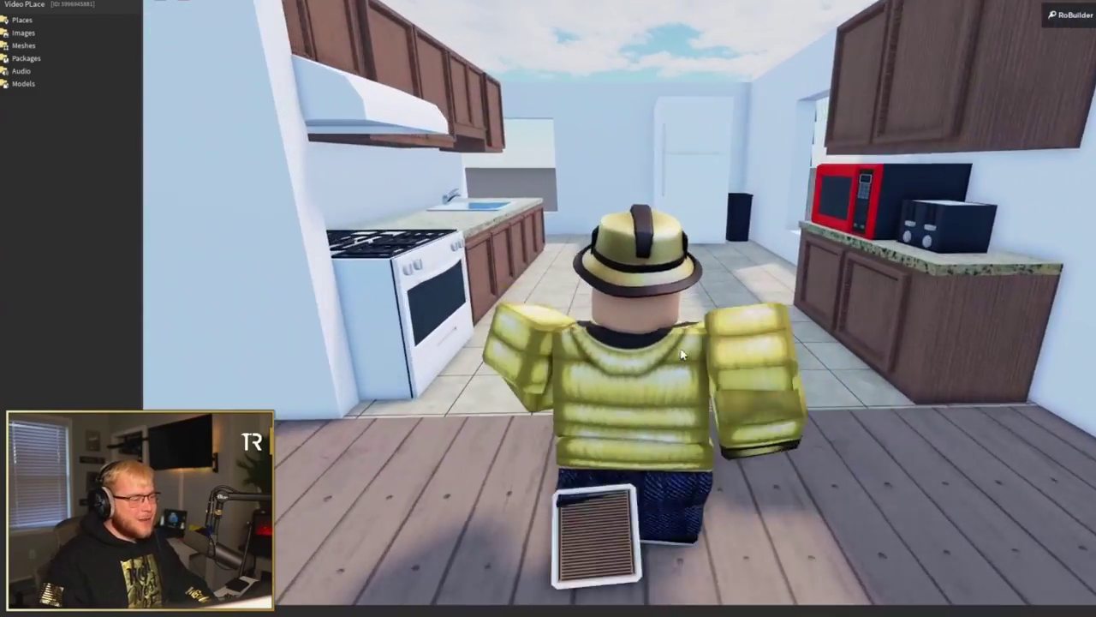